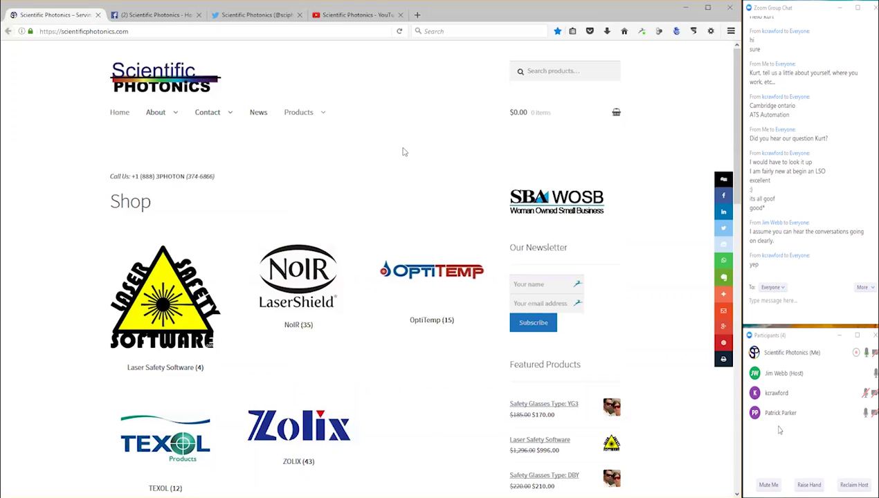
Step: Open the Laser Safety Compliance product page from the shop's Laser Safety Software category
{"action": "scroll", "coordinate": [405, 152], "scroll_direction": "down", "scroll_amount": 2}
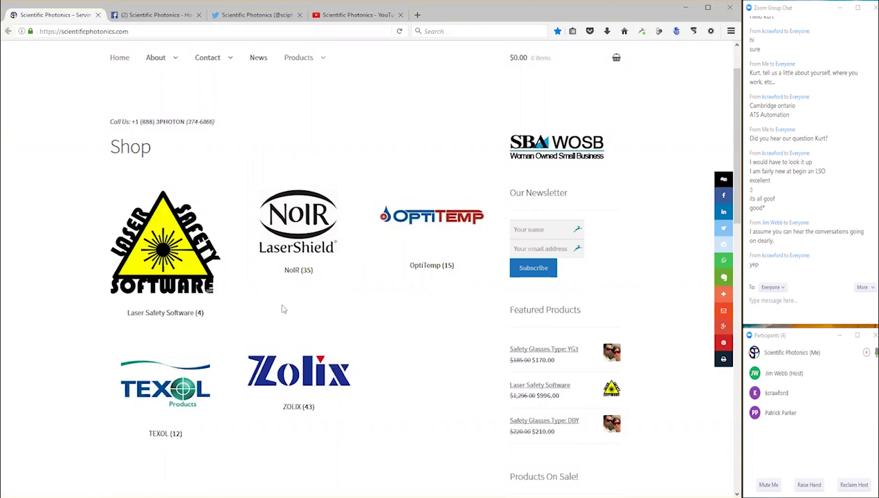
{"action": "left_click", "coordinate": [168, 242]}
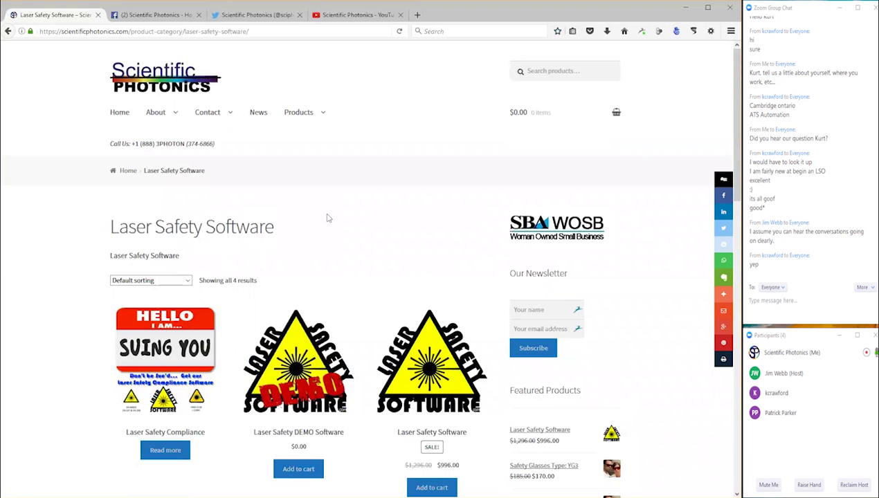
{"action": "scroll", "coordinate": [329, 218], "scroll_direction": "down", "scroll_amount": 3}
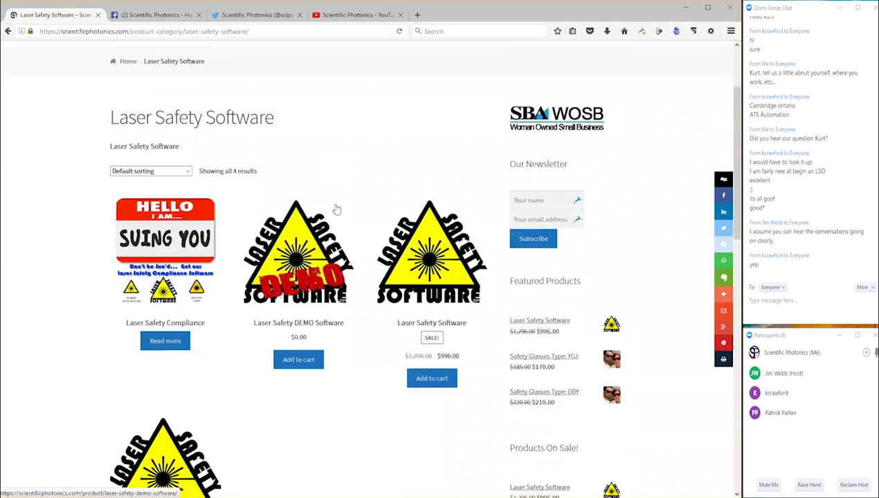
{"action": "scroll", "coordinate": [336, 209], "scroll_direction": "down", "scroll_amount": 3}
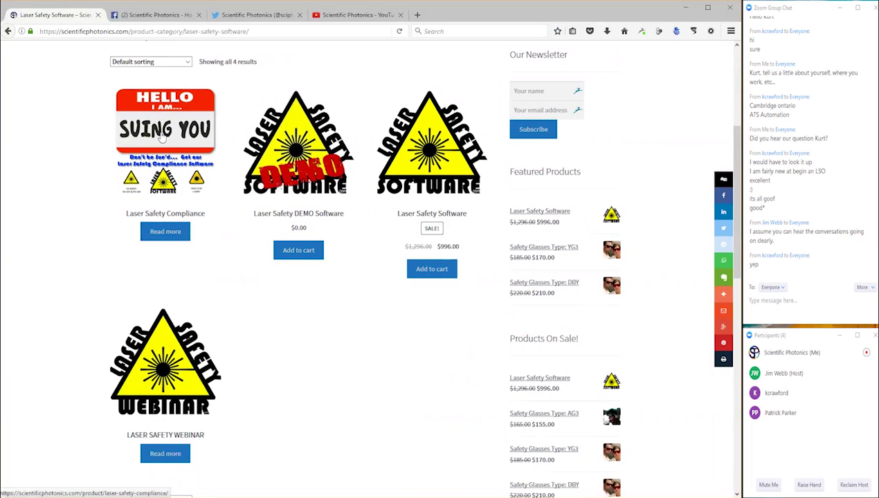
{"action": "left_click", "coordinate": [161, 137]}
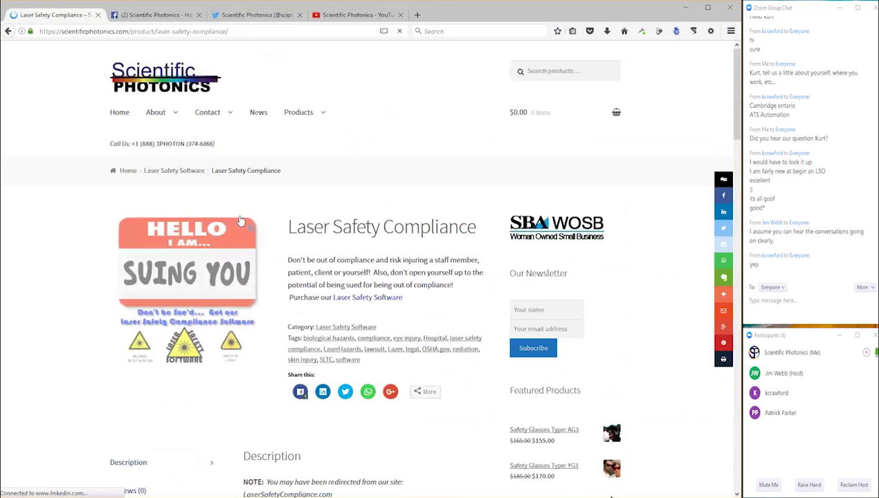
Step: Read through the Laser Safety Compliance page, including its description, OSHA resource links and demo software download section
{"action": "scroll", "coordinate": [240, 216], "scroll_direction": "down", "scroll_amount": 1}
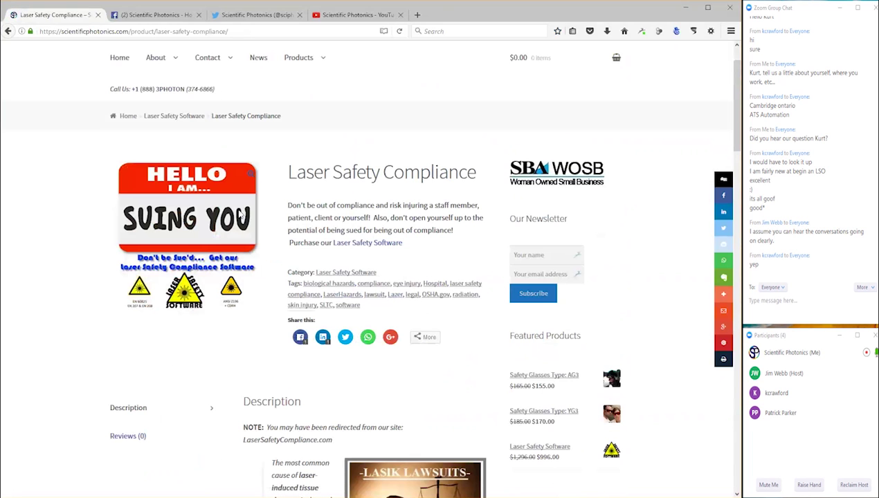
{"action": "scroll", "coordinate": [239, 215], "scroll_direction": "down", "scroll_amount": 5}
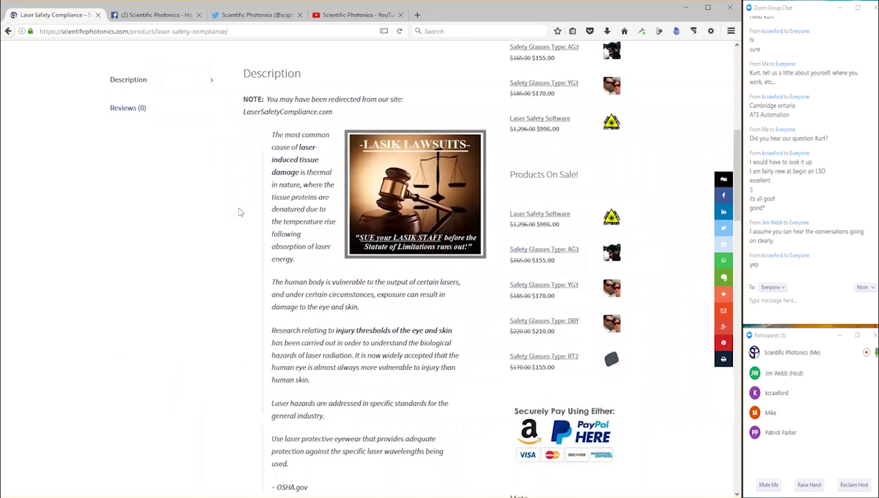
{"action": "scroll", "coordinate": [240, 212], "scroll_direction": "down", "scroll_amount": 5}
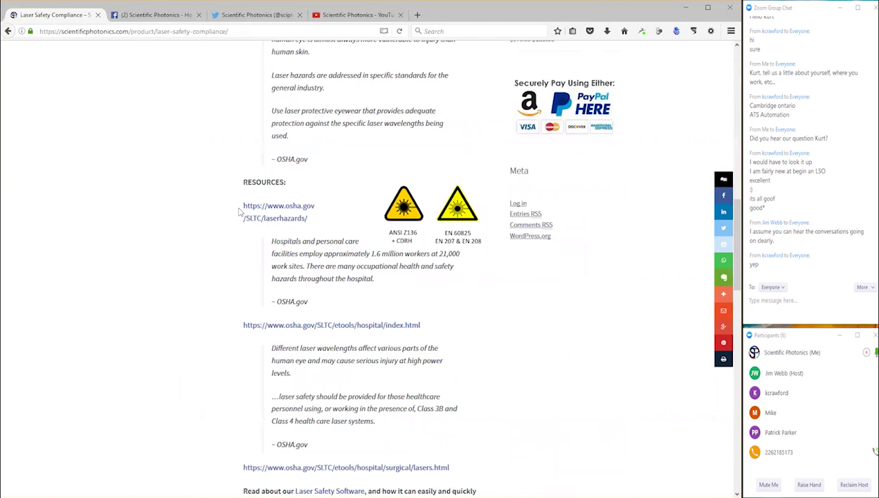
{"action": "scroll", "coordinate": [216, 189], "scroll_direction": "down", "scroll_amount": 4}
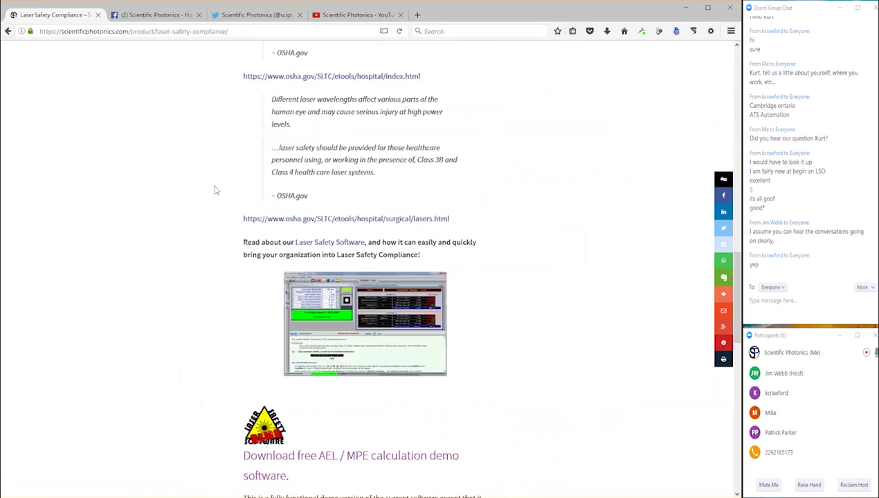
{"action": "scroll", "coordinate": [215, 190], "scroll_direction": "down", "scroll_amount": 2}
{"action": "scroll", "coordinate": [215, 189], "scroll_direction": "down", "scroll_amount": 2}
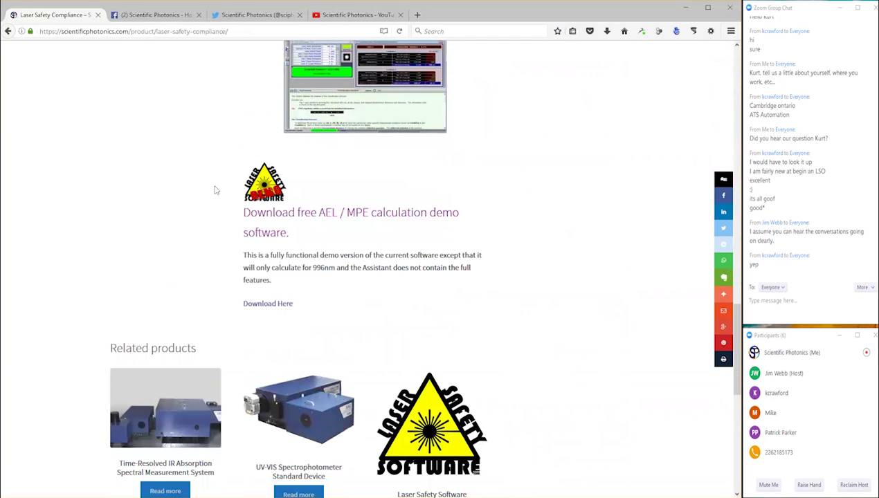
{"action": "scroll", "coordinate": [215, 189], "scroll_direction": "up", "scroll_amount": 3}
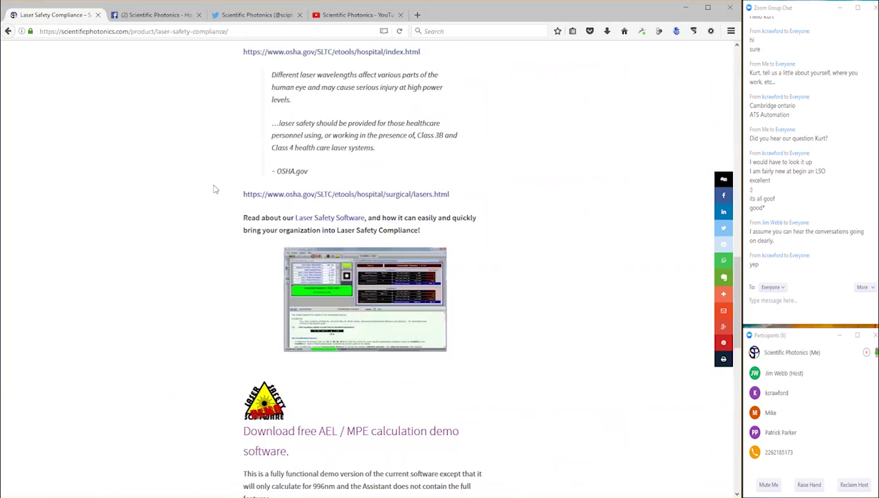
{"action": "scroll", "coordinate": [215, 189], "scroll_direction": "up", "scroll_amount": 1}
{"action": "scroll", "coordinate": [215, 190], "scroll_direction": "up", "scroll_amount": 2}
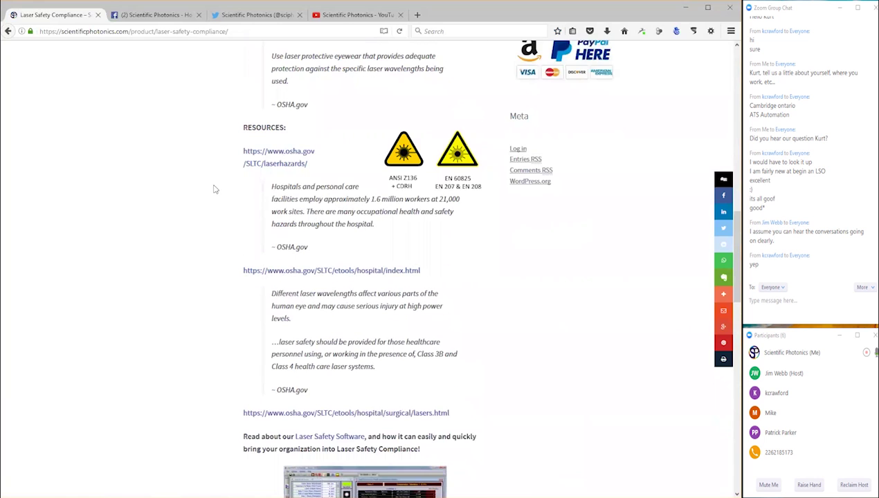
{"action": "scroll", "coordinate": [215, 190], "scroll_direction": "up", "scroll_amount": 1}
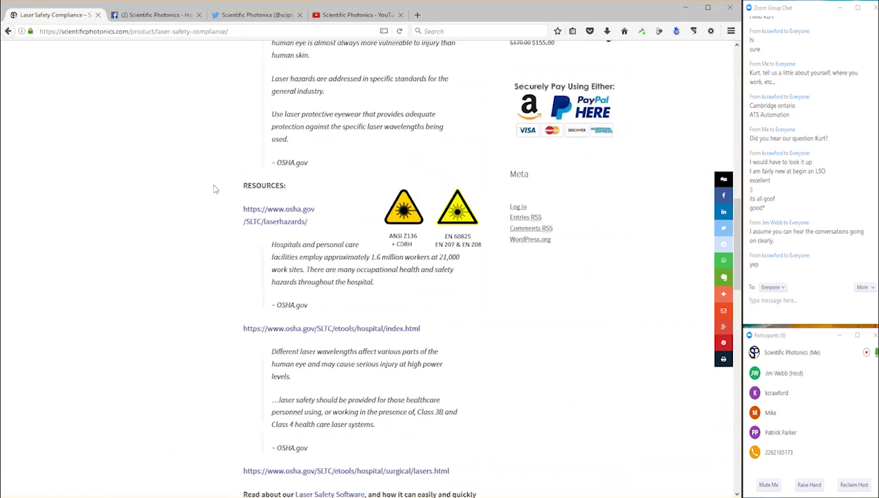
{"action": "scroll", "coordinate": [214, 190], "scroll_direction": "up", "scroll_amount": 4}
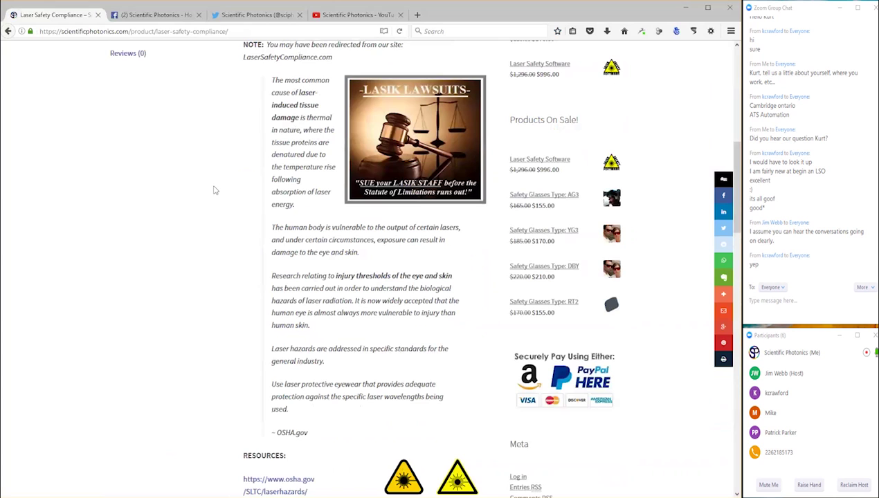
{"action": "scroll", "coordinate": [214, 190], "scroll_direction": "up", "scroll_amount": 6}
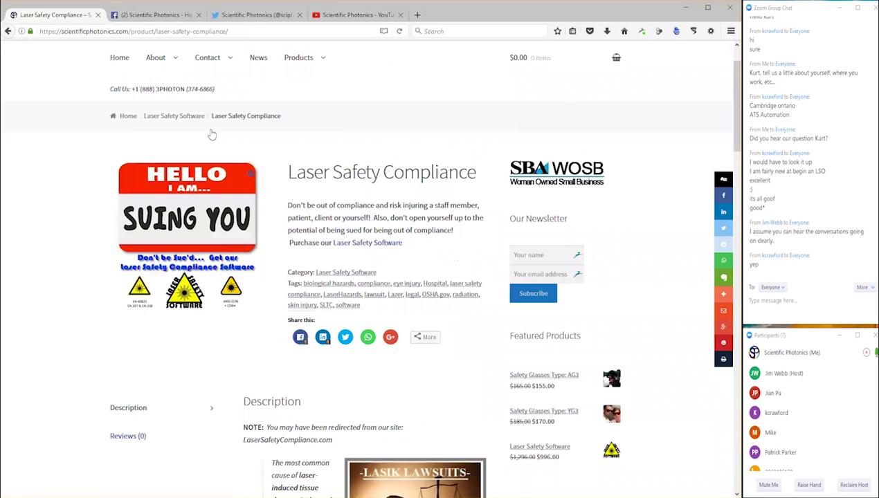
Step: Return to the Laser Safety Software category and open the Laser Safety DEMO Software product page
{"action": "key", "text": "alt+Left"}
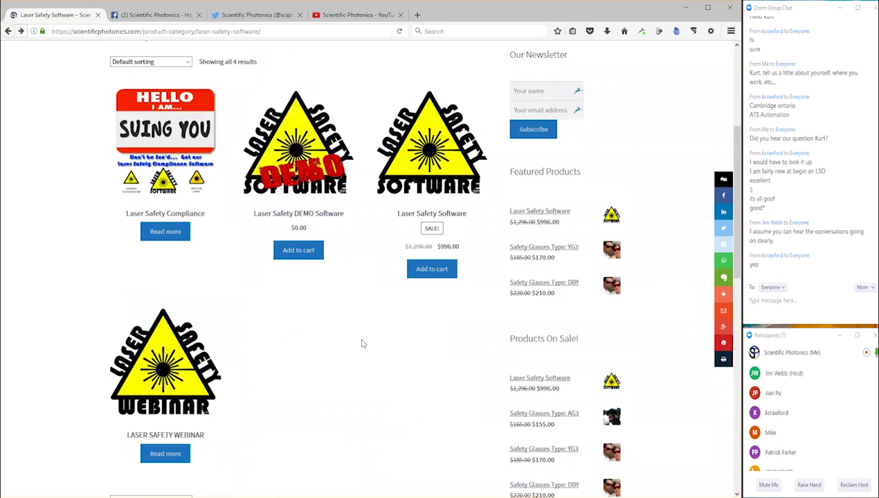
{"action": "scroll", "coordinate": [361, 344], "scroll_direction": "up", "scroll_amount": 1}
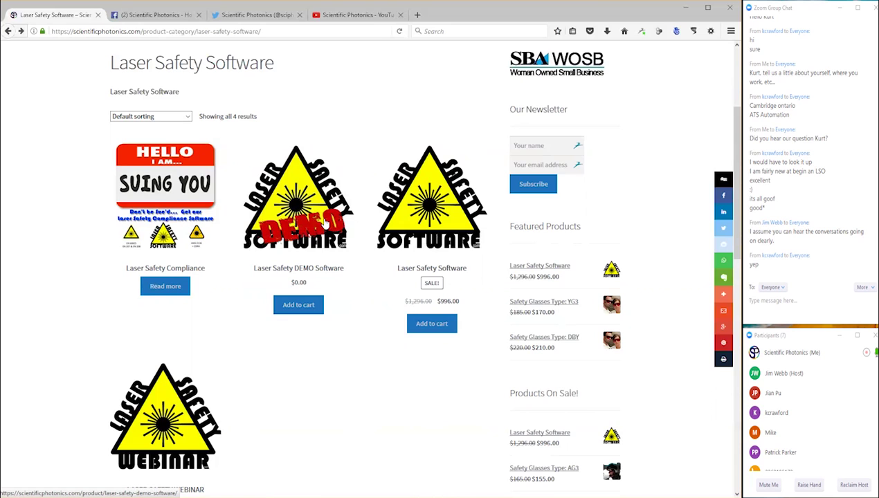
{"action": "left_click", "coordinate": [296, 229]}
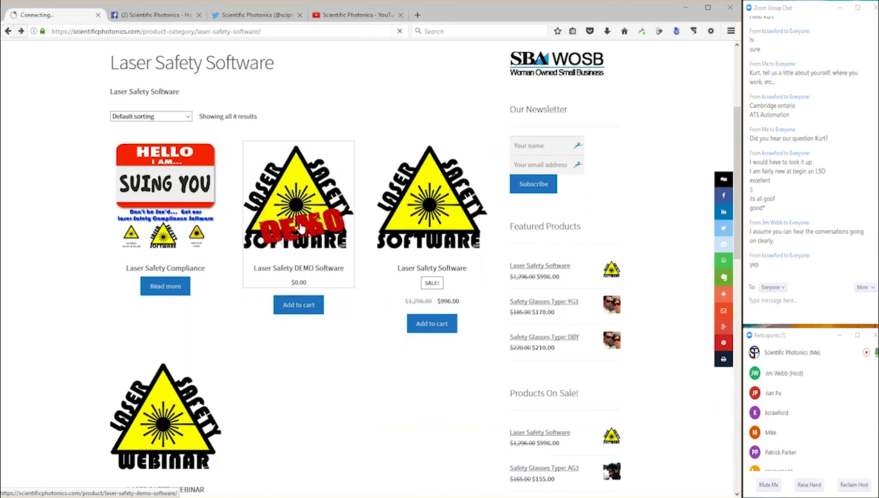
Step: Review the DEMO software page's how-to video section, description and download notes, including the 996nm calculation limit
{"action": "scroll", "coordinate": [302, 229], "scroll_direction": "down", "scroll_amount": 1}
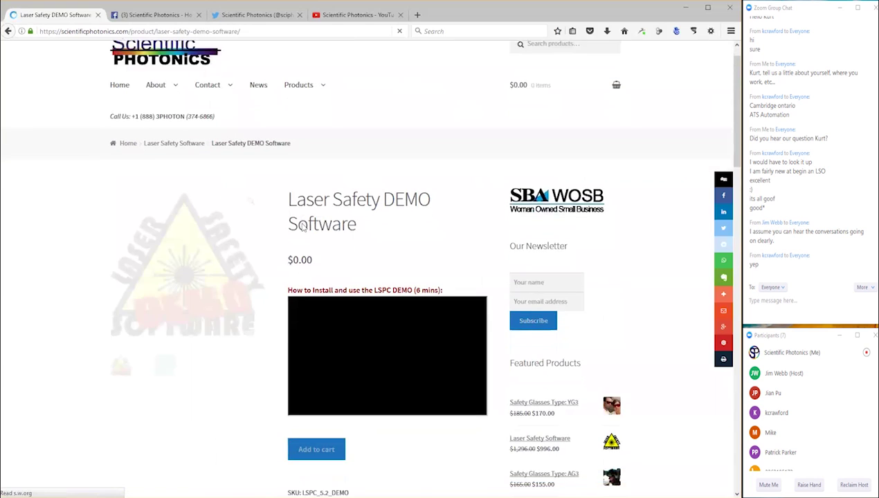
{"action": "scroll", "coordinate": [324, 225], "scroll_direction": "down", "scroll_amount": 2}
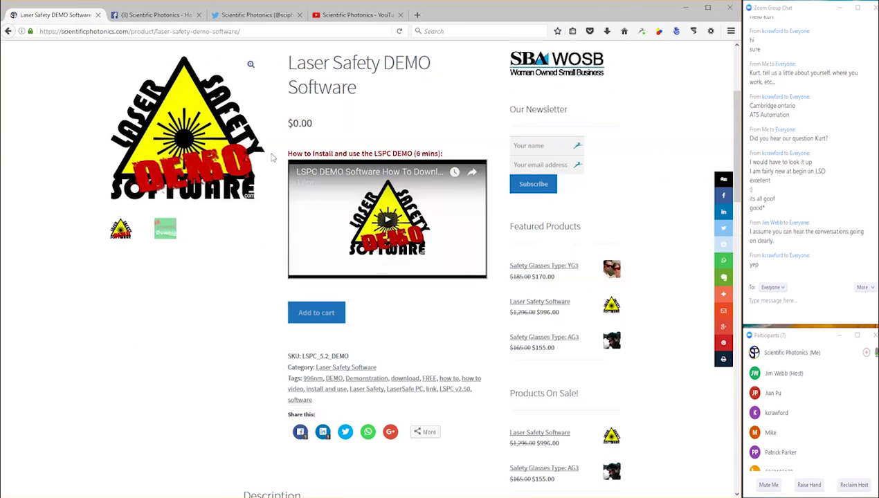
{"action": "scroll", "coordinate": [452, 160], "scroll_direction": "down", "scroll_amount": 2}
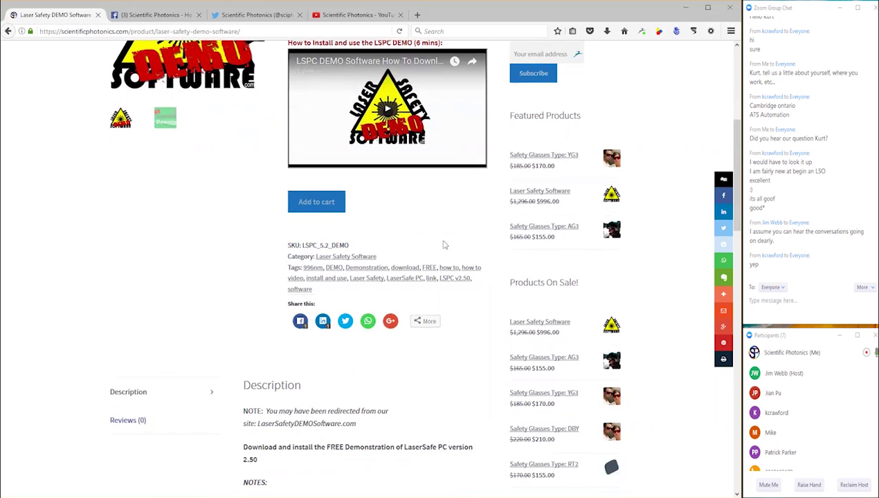
{"action": "scroll", "coordinate": [444, 245], "scroll_direction": "down", "scroll_amount": 2}
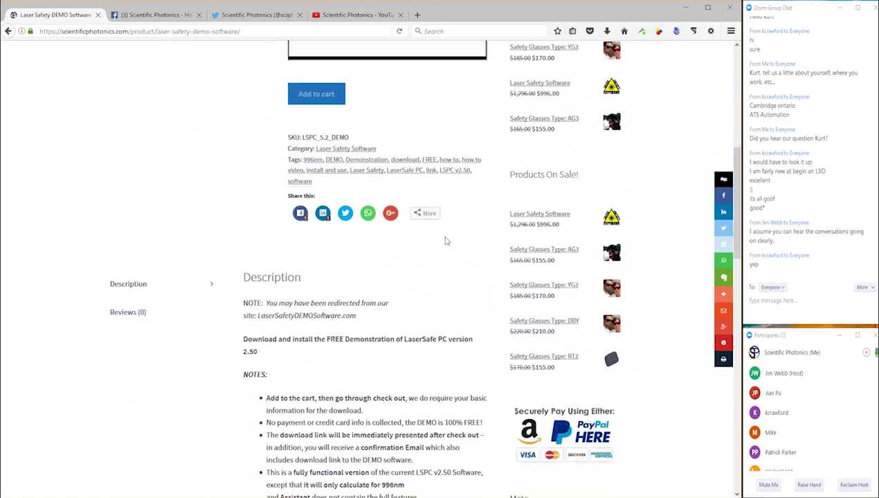
{"action": "scroll", "coordinate": [447, 241], "scroll_direction": "down", "scroll_amount": 2}
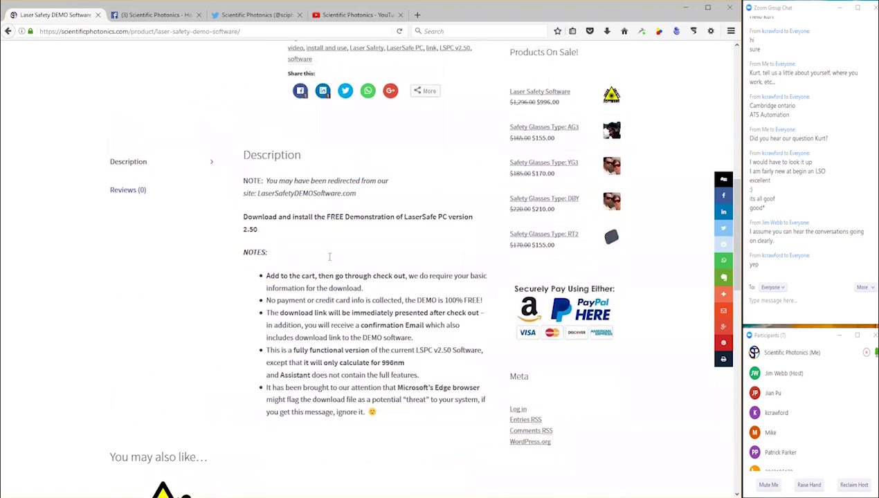
{"action": "scroll", "coordinate": [330, 257], "scroll_direction": "up", "scroll_amount": 1}
{"action": "left_click_drag", "start_coordinate": [406, 376], "coordinate": [381, 375]}
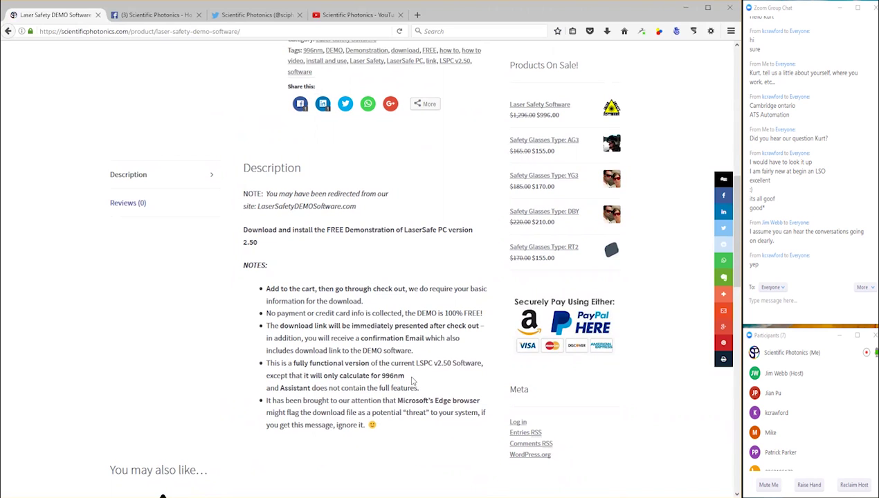
{"action": "scroll", "coordinate": [412, 380], "scroll_direction": "down", "scroll_amount": 1}
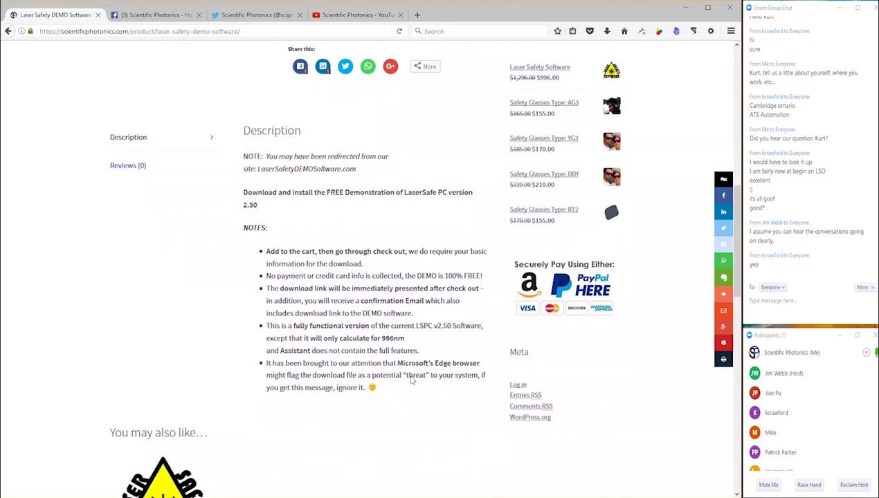
{"action": "scroll", "coordinate": [412, 380], "scroll_direction": "up", "scroll_amount": 3}
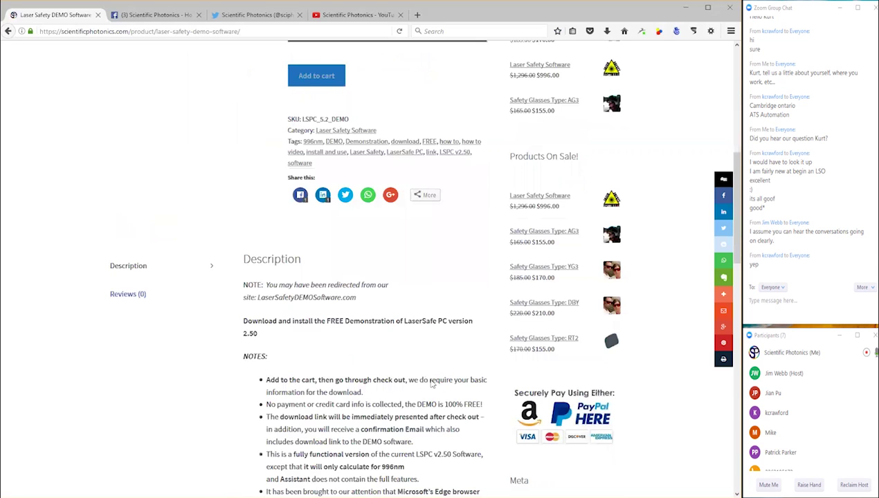
Step: Add the Laser Safety DEMO Software to the shopping cart
{"action": "scroll", "coordinate": [429, 383], "scroll_direction": "up", "scroll_amount": 7}
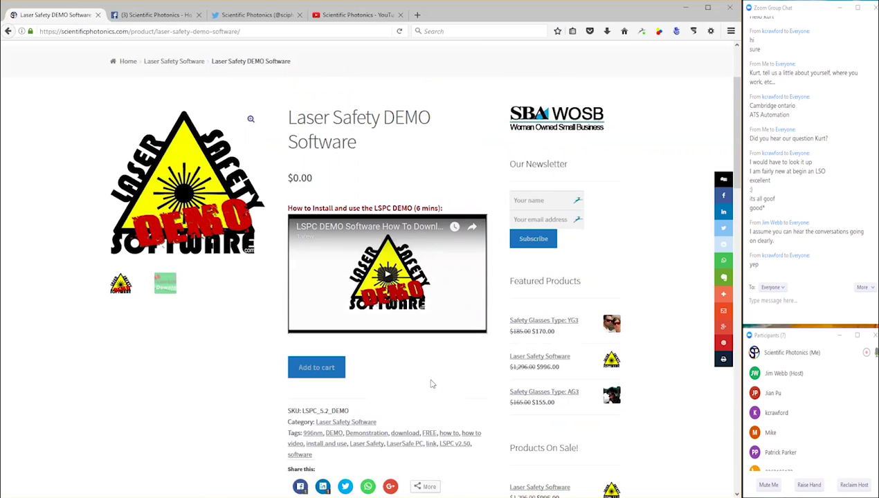
{"action": "left_click", "coordinate": [311, 372]}
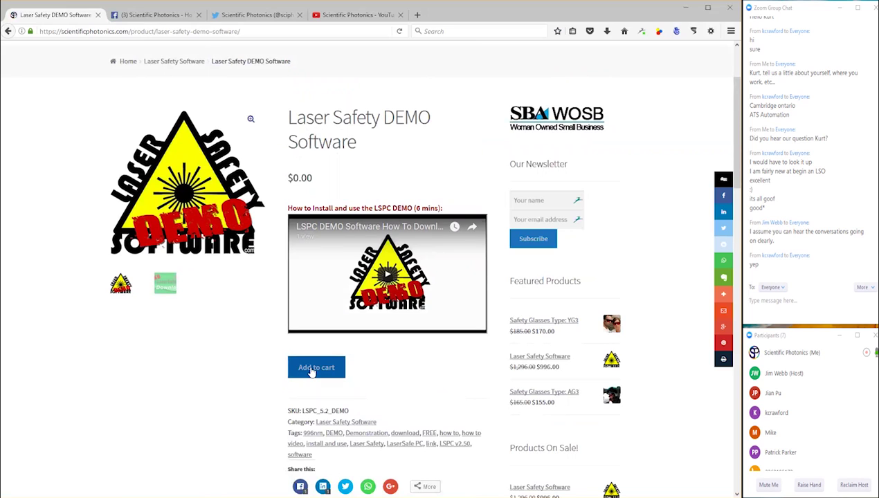
{"action": "scroll", "coordinate": [377, 388], "scroll_direction": "up", "scroll_amount": 2}
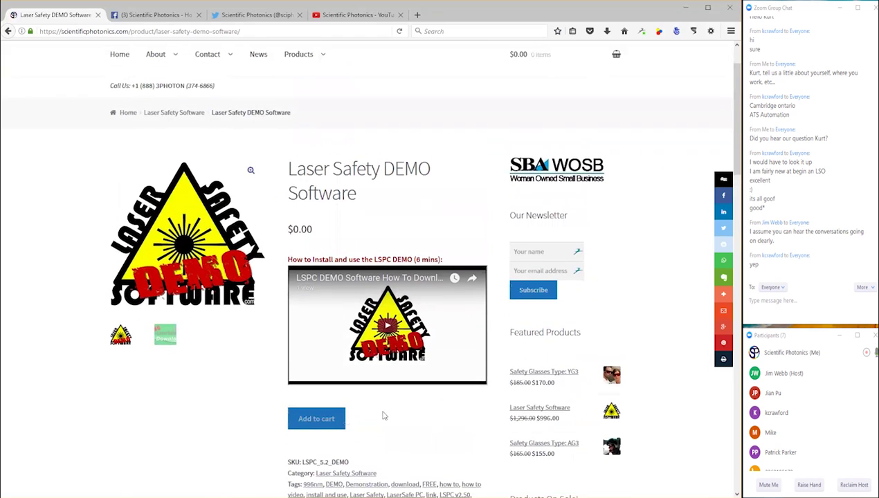
{"action": "scroll", "coordinate": [388, 422], "scroll_direction": "down", "scroll_amount": 2}
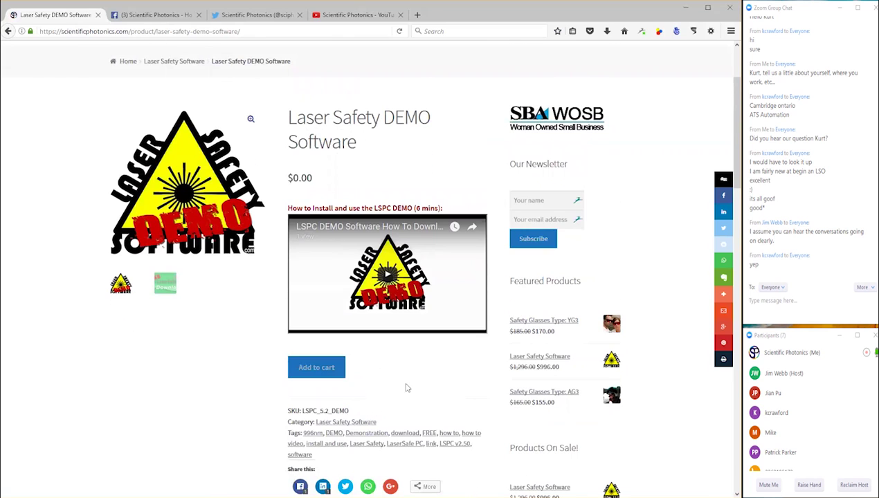
{"action": "left_click", "coordinate": [314, 371]}
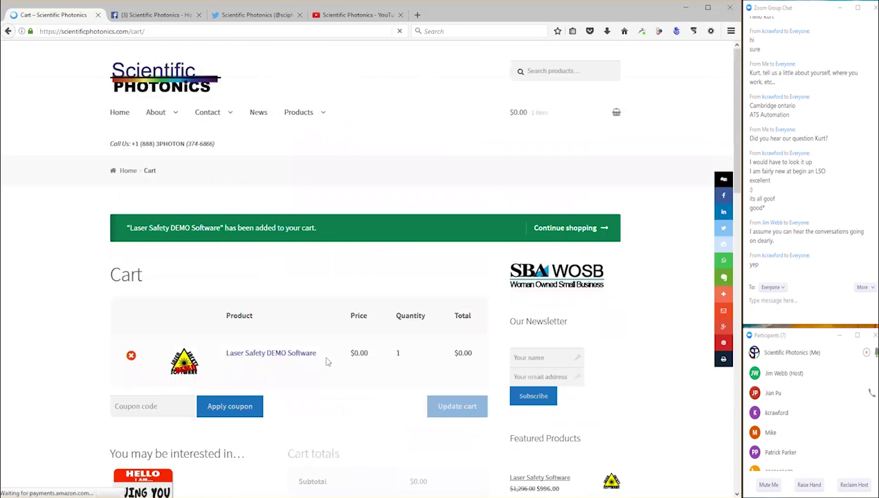
Step: Review the cart's product line, totals and checkout option for the demo software
{"action": "scroll", "coordinate": [316, 339], "scroll_direction": "down", "scroll_amount": 3}
{"action": "scroll", "coordinate": [312, 341], "scroll_direction": "down", "scroll_amount": 1}
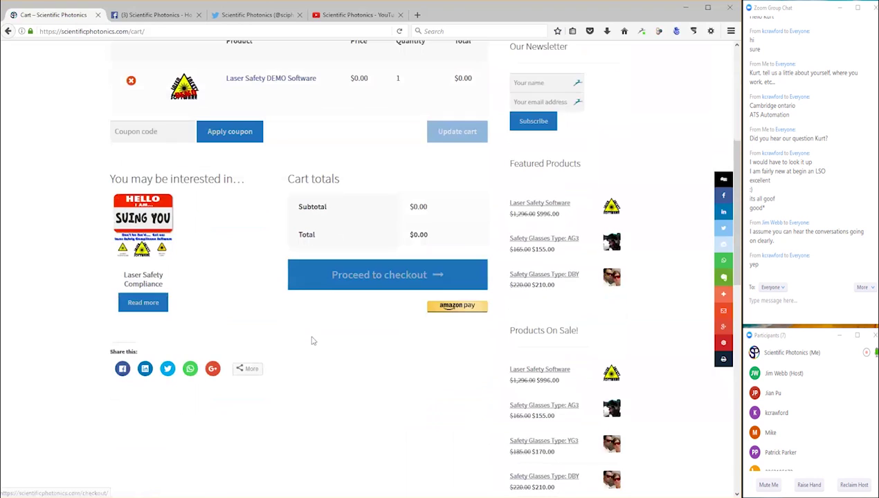
{"action": "scroll", "coordinate": [376, 235], "scroll_direction": "down", "scroll_amount": 1}
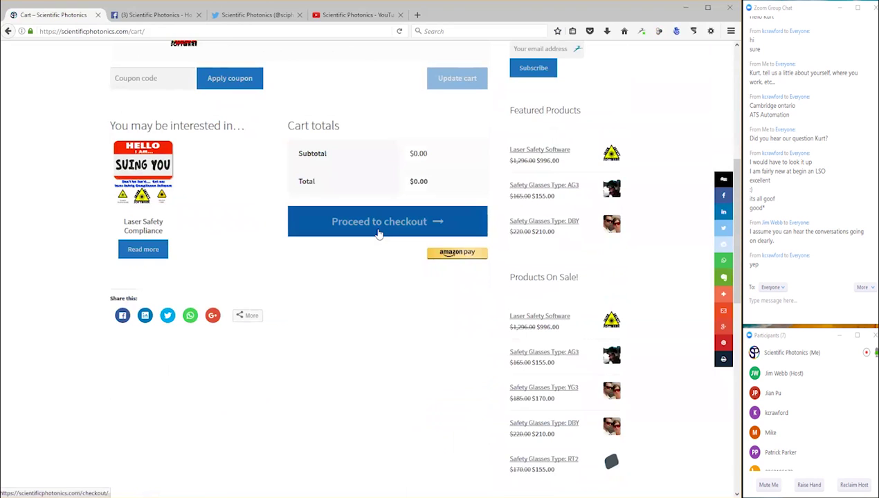
{"action": "scroll", "coordinate": [361, 232], "scroll_direction": "up", "scroll_amount": 3}
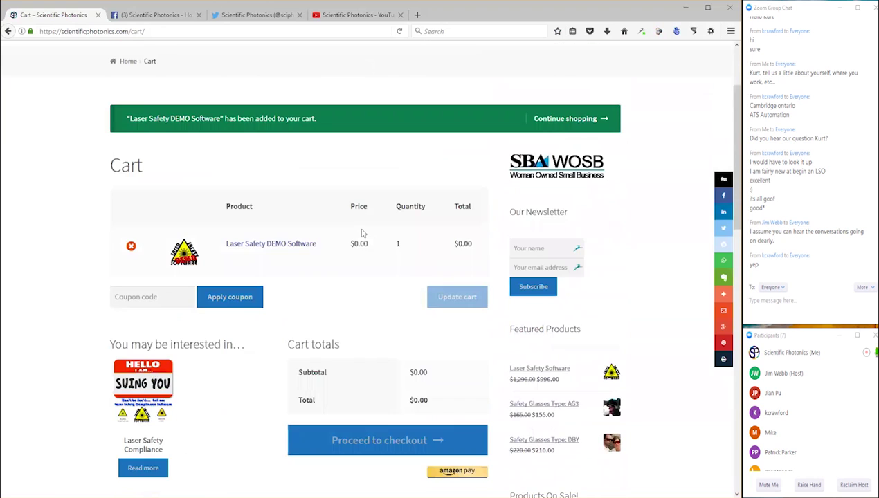
{"action": "scroll", "coordinate": [362, 233], "scroll_direction": "up", "scroll_amount": 2}
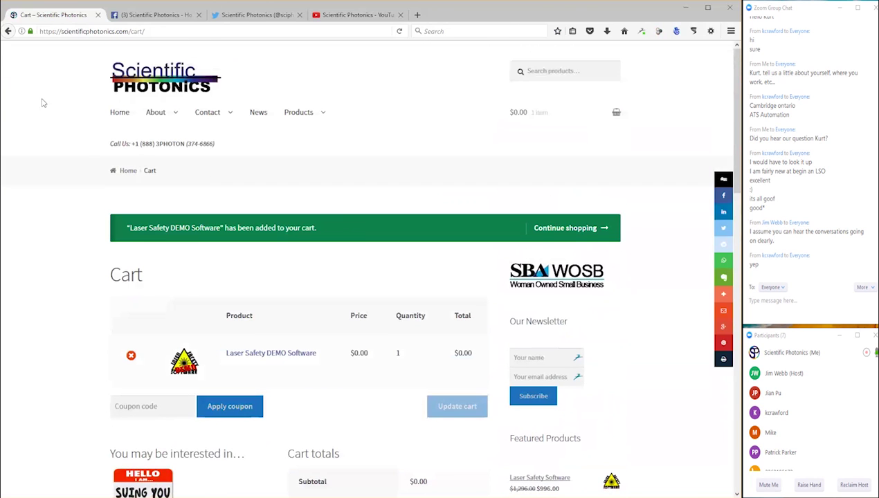
Step: Return from the cart to the Laser Safety Software category and look over its product listings and prices
{"action": "left_click", "coordinate": [10, 32]}
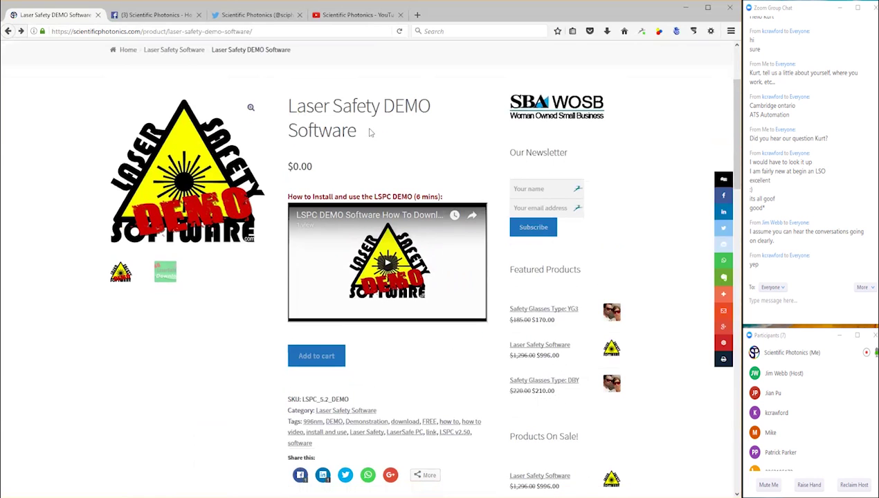
{"action": "scroll", "coordinate": [370, 130], "scroll_direction": "down", "scroll_amount": 1}
{"action": "scroll", "coordinate": [372, 128], "scroll_direction": "up", "scroll_amount": 3}
{"action": "left_click", "coordinate": [7, 31]}
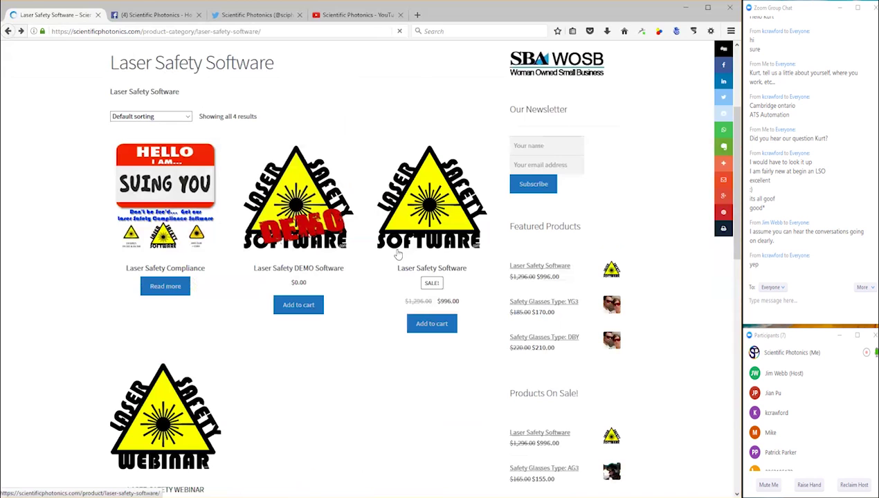
{"action": "scroll", "coordinate": [378, 385], "scroll_direction": "down", "scroll_amount": 2}
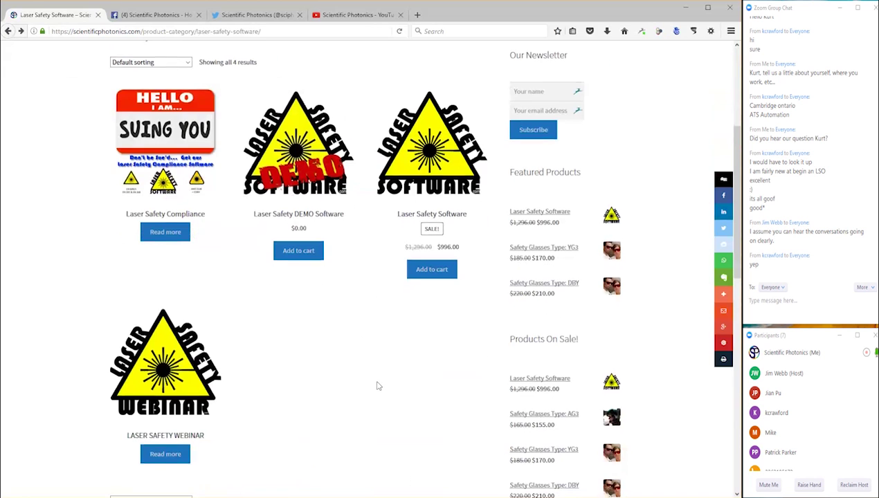
{"action": "scroll", "coordinate": [378, 385], "scroll_direction": "down", "scroll_amount": 2}
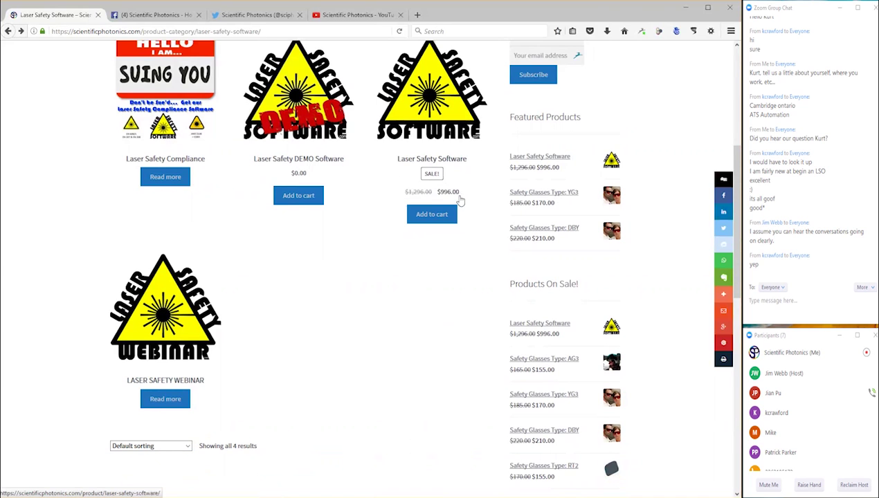
{"action": "scroll", "coordinate": [462, 201], "scroll_direction": "up", "scroll_amount": 3}
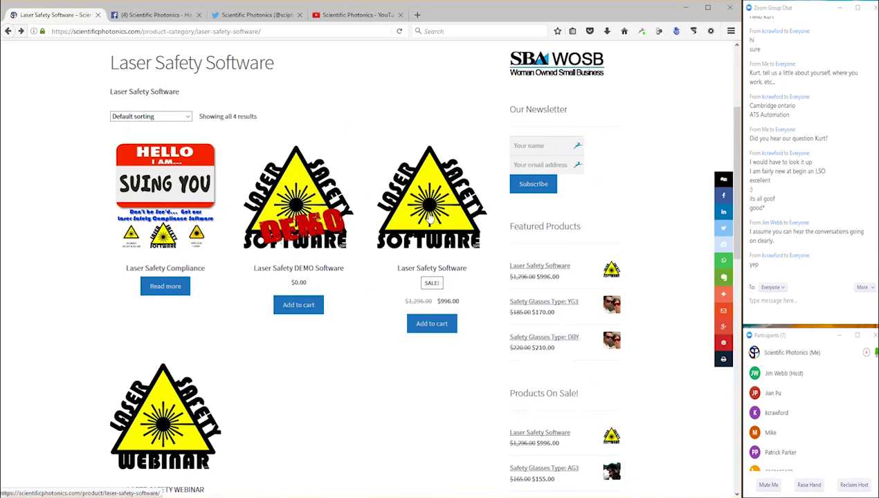
{"action": "scroll", "coordinate": [429, 218], "scroll_direction": "down", "scroll_amount": 2}
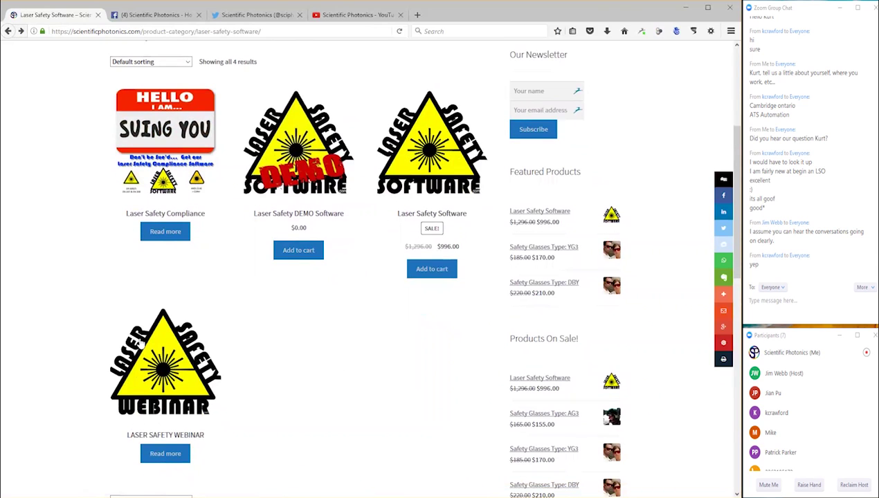
Step: Open the LASER SAFETY WEBINAR product page, highlight the next scheduled training webinar notice, and return to the Laser Safety Software category
{"action": "left_click", "coordinate": [165, 373]}
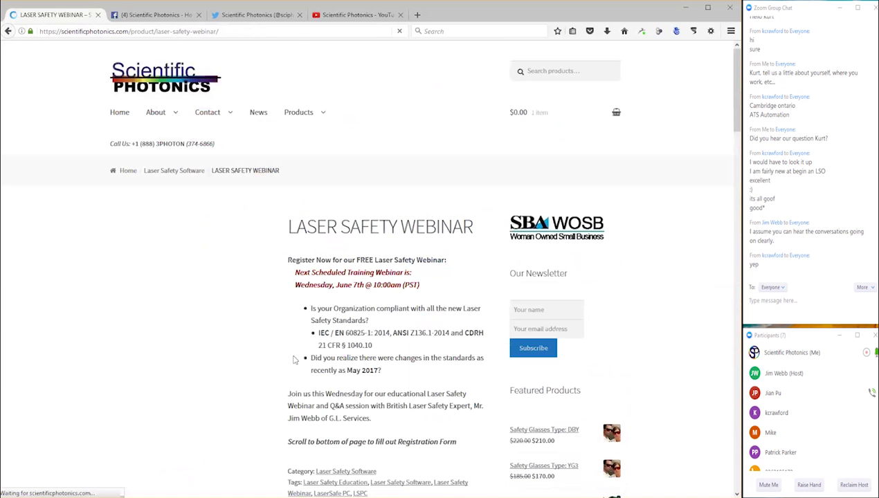
{"action": "scroll", "coordinate": [346, 289], "scroll_direction": "down", "scroll_amount": 1}
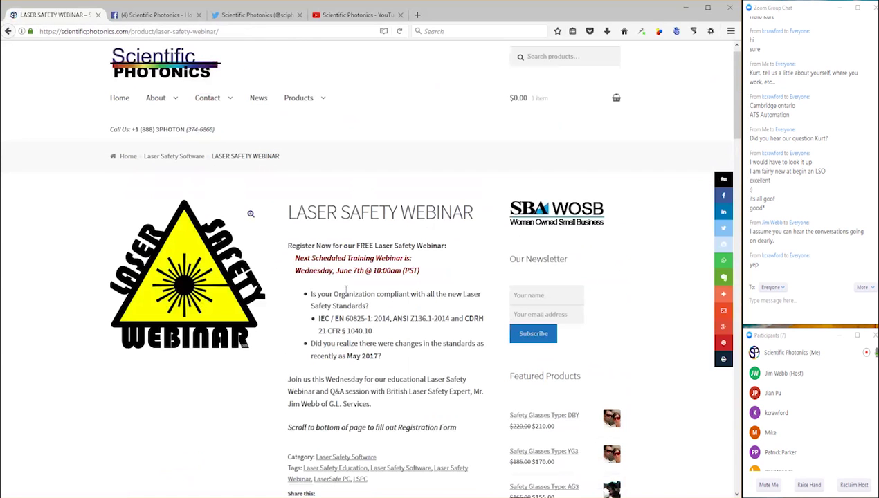
{"action": "scroll", "coordinate": [346, 289], "scroll_direction": "down", "scroll_amount": 3}
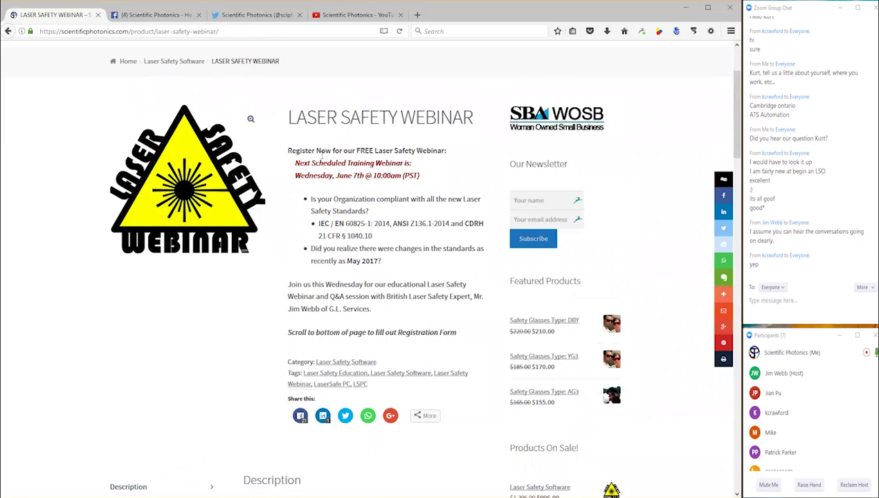
{"action": "left_click_drag", "start_coordinate": [423, 179], "coordinate": [294, 164]}
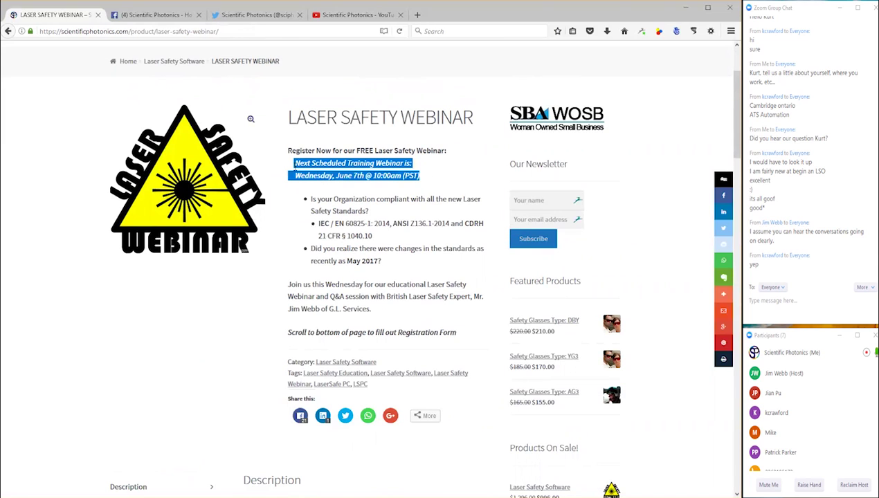
{"action": "left_click", "coordinate": [422, 177]}
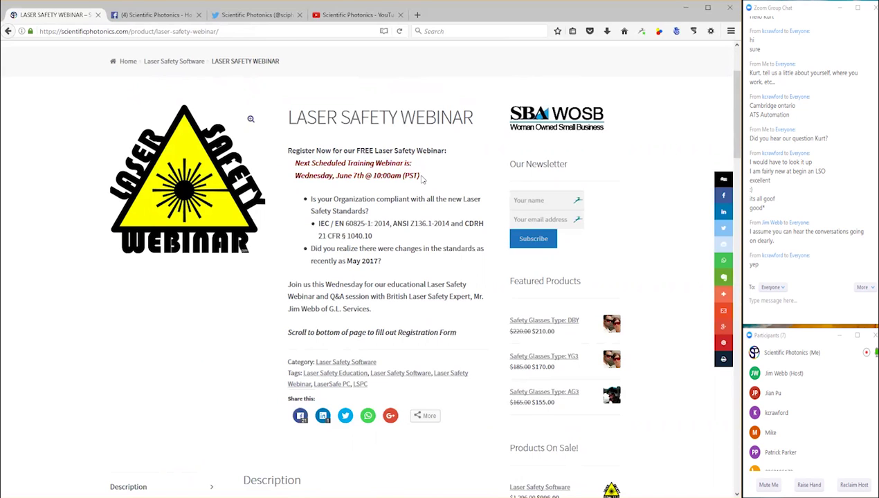
{"action": "scroll", "coordinate": [792, 417], "scroll_direction": "down", "scroll_amount": 1}
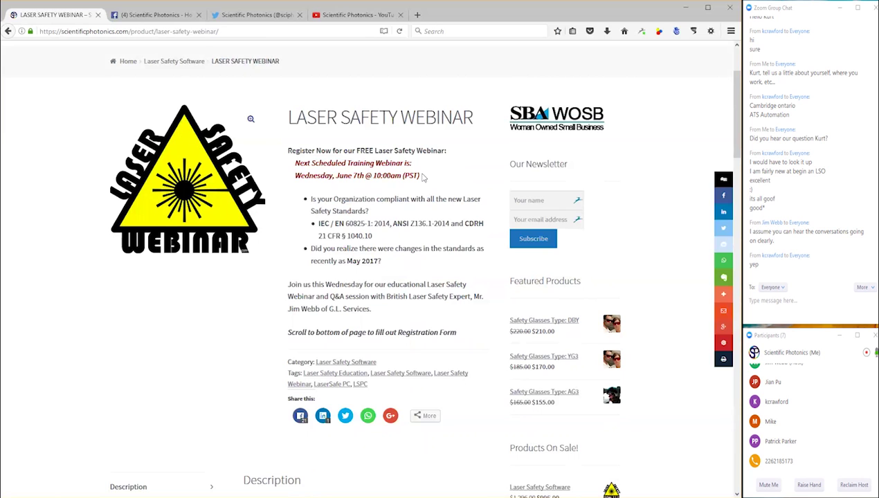
{"action": "scroll", "coordinate": [423, 177], "scroll_direction": "up", "scroll_amount": 3}
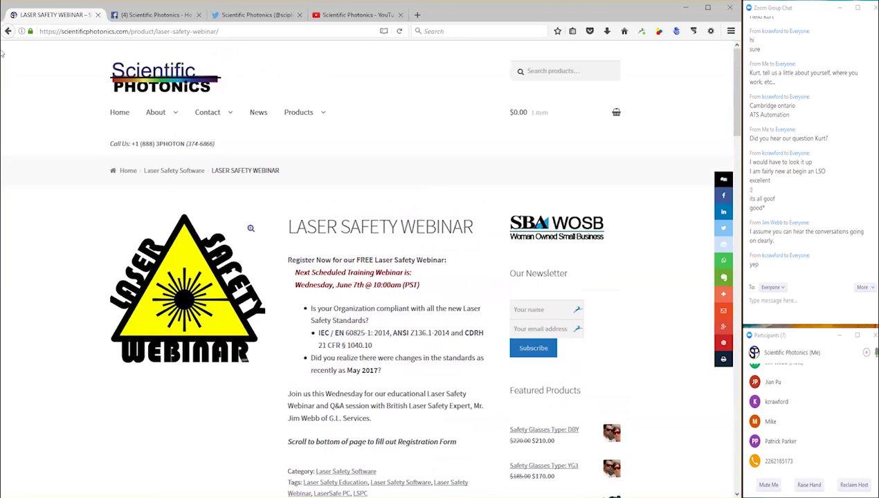
{"action": "left_click", "coordinate": [8, 31]}
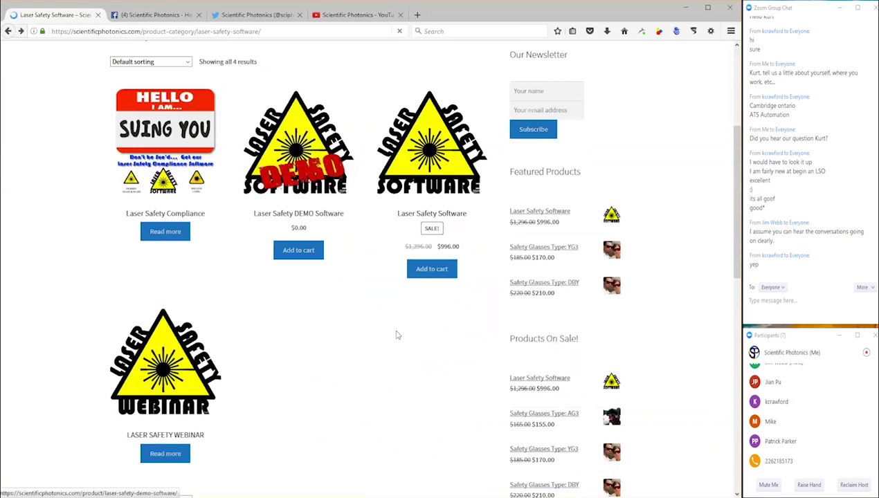
{"action": "scroll", "coordinate": [395, 335], "scroll_direction": "up", "scroll_amount": 5}
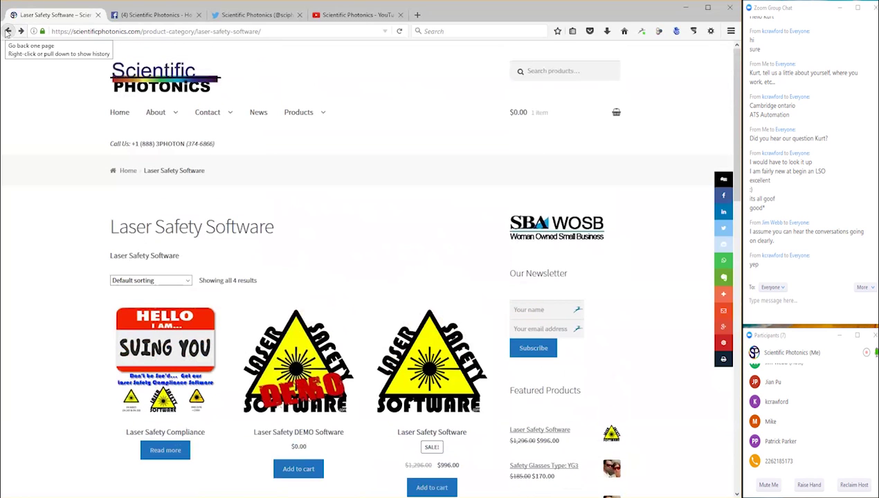
Step: Show the Scientific Photonics Facebook page and look through its cover, page sections and posts
{"action": "left_click", "coordinate": [163, 16]}
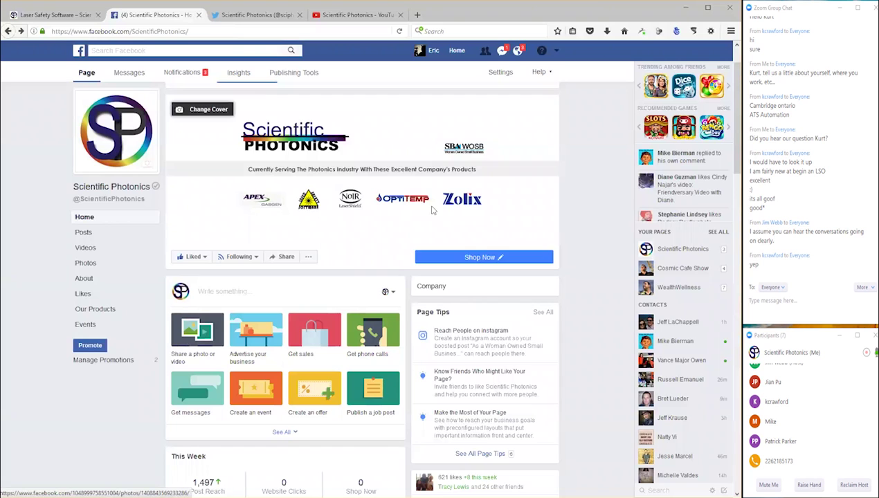
{"action": "scroll", "coordinate": [472, 212], "scroll_direction": "down", "scroll_amount": 3}
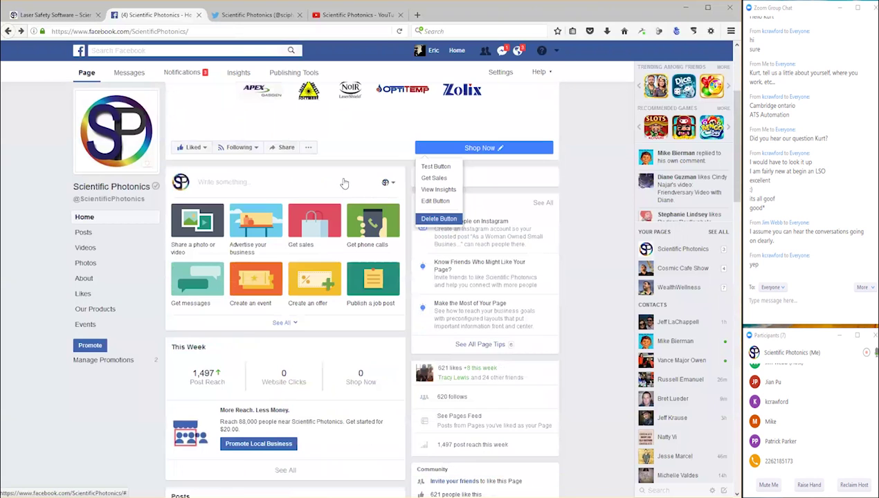
{"action": "scroll", "coordinate": [345, 183], "scroll_direction": "up", "scroll_amount": 1}
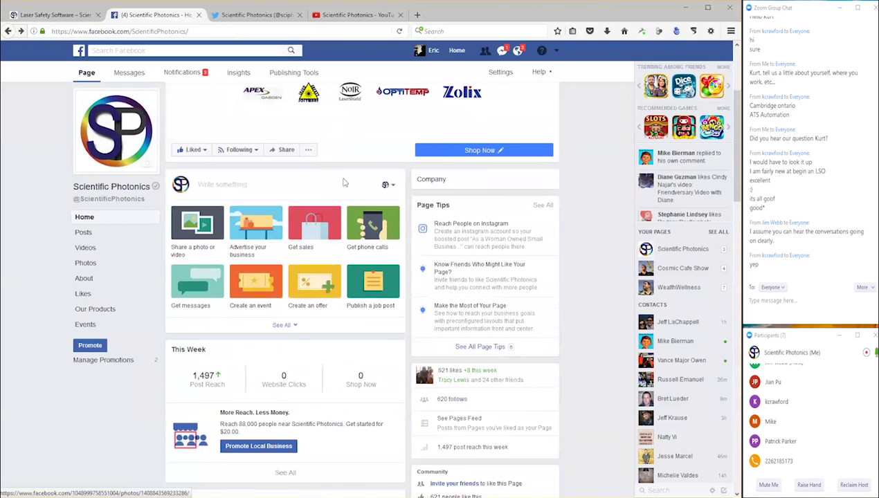
{"action": "scroll", "coordinate": [345, 183], "scroll_direction": "down", "scroll_amount": 3}
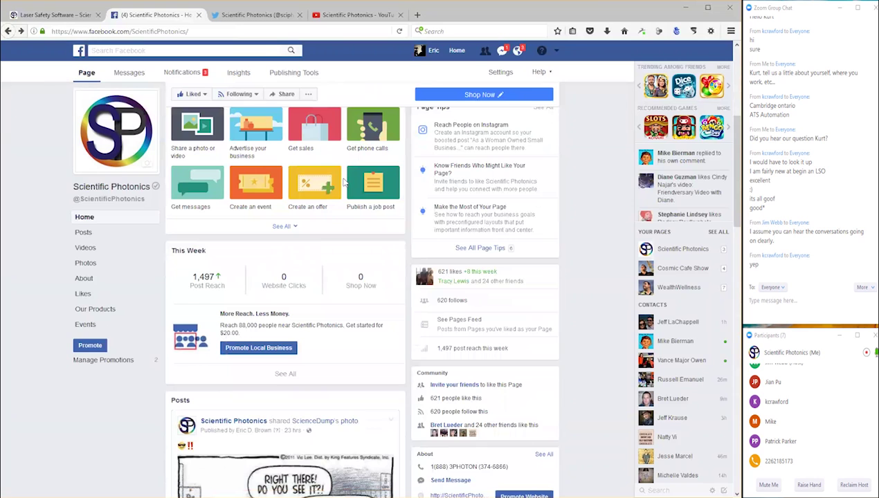
{"action": "scroll", "coordinate": [345, 182], "scroll_direction": "up", "scroll_amount": 6}
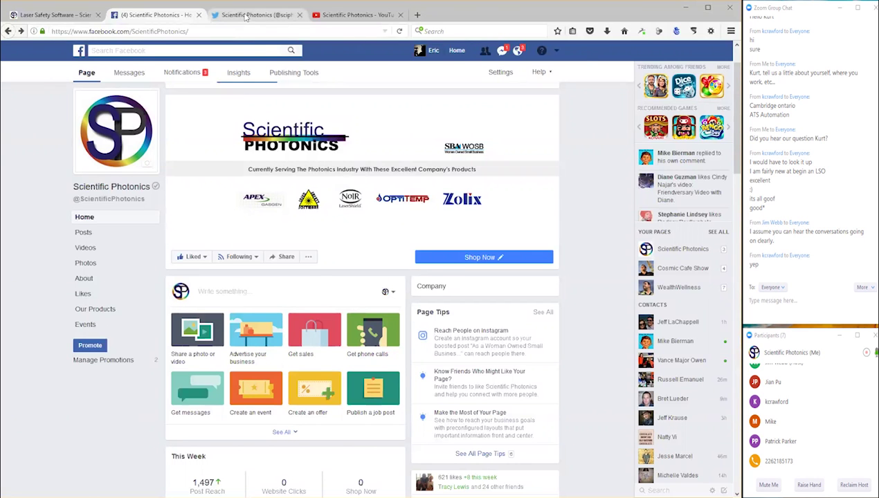
Step: Show the Scientific Photonics Twitter profile and YouTube channel, and return to the shop's Laser Safety Software category
{"action": "left_click", "coordinate": [245, 15]}
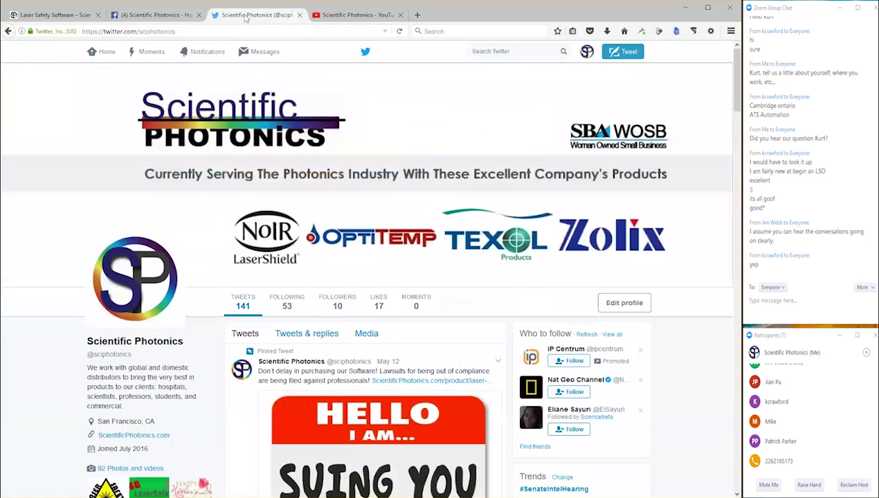
{"action": "left_click", "coordinate": [344, 15]}
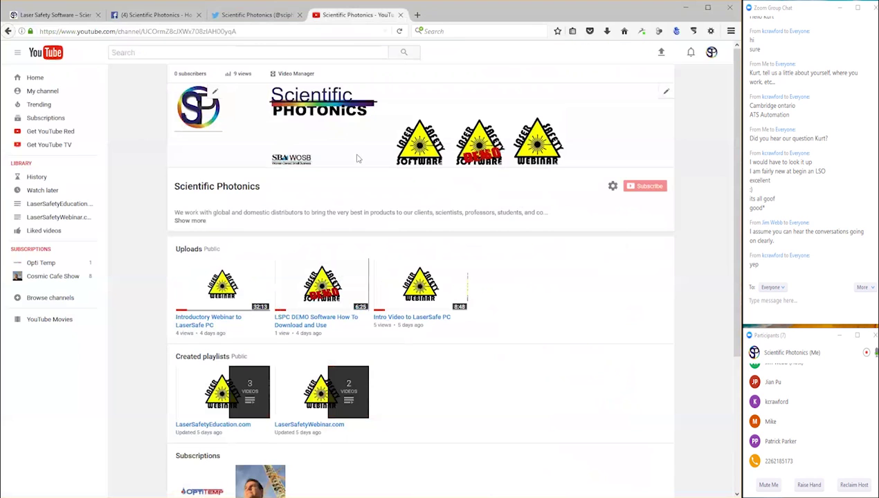
{"action": "left_click", "coordinate": [47, 14]}
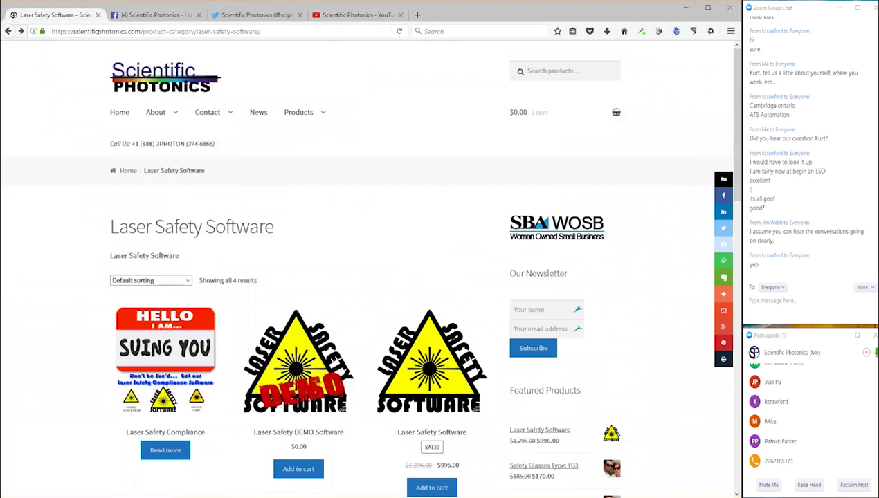
Step: Switch to LaserSafe PC Professional and review the Menu Assistant's toolbar functions, working standards, tips, disclaimer and calculation notes
{"action": "left_click", "coordinate": [167, 496]}
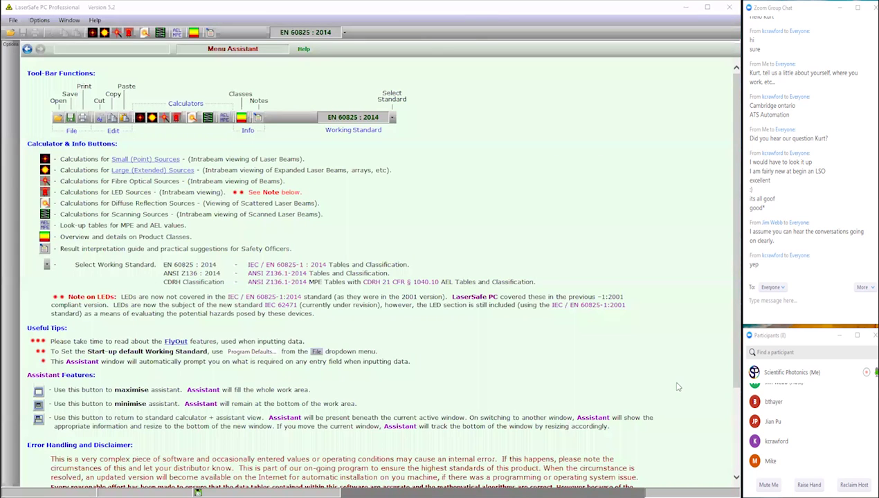
{"action": "left_click", "coordinate": [508, 341]}
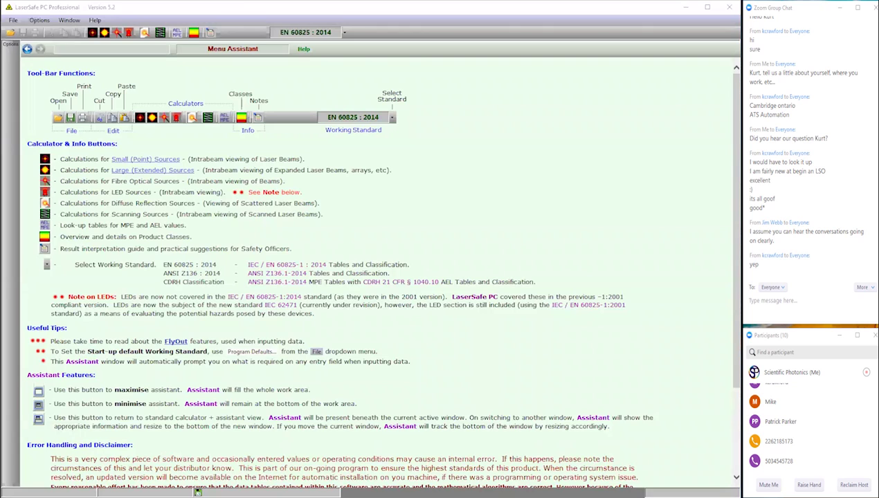
{"action": "left_click", "coordinate": [789, 299]}
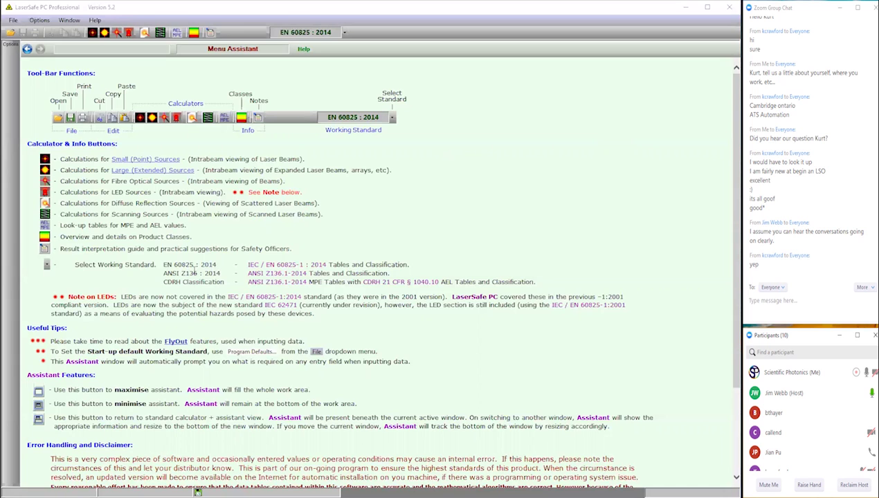
{"action": "scroll", "coordinate": [658, 159], "scroll_direction": "down", "scroll_amount": 3}
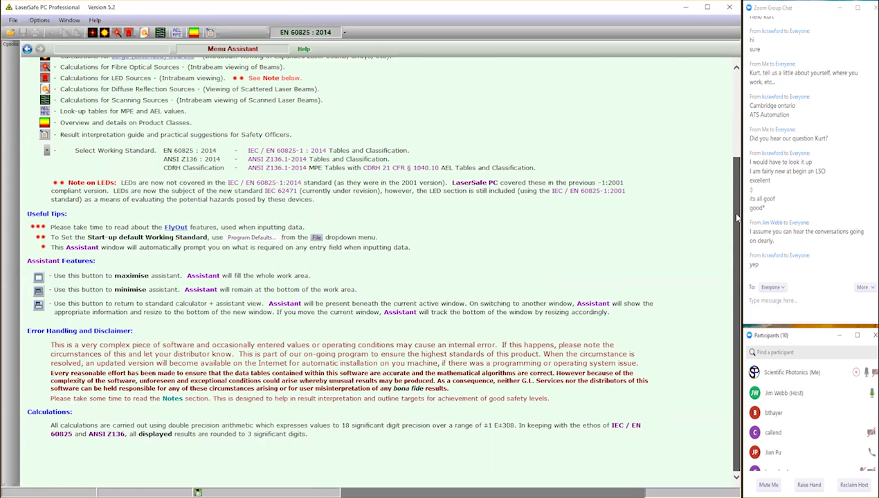
{"action": "left_click_drag", "start_coordinate": [737, 218], "coordinate": [739, 87]}
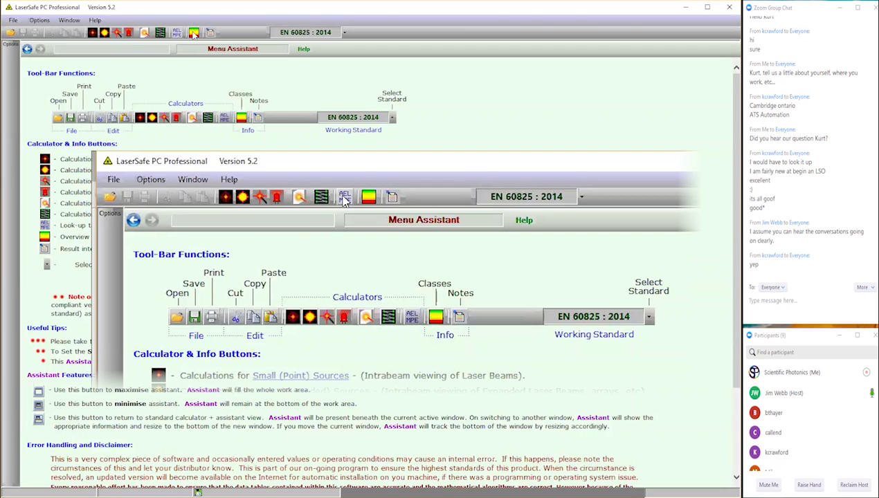
Step: Open the Laser Product Classifications and view the class overview, Class 1 details and Class 1C details
{"action": "left_click", "coordinate": [194, 33]}
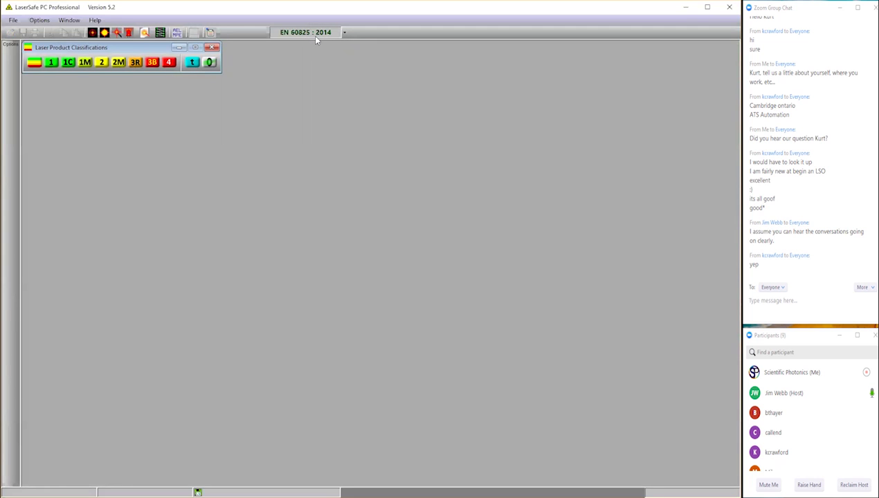
{"action": "left_click", "coordinate": [33, 63]}
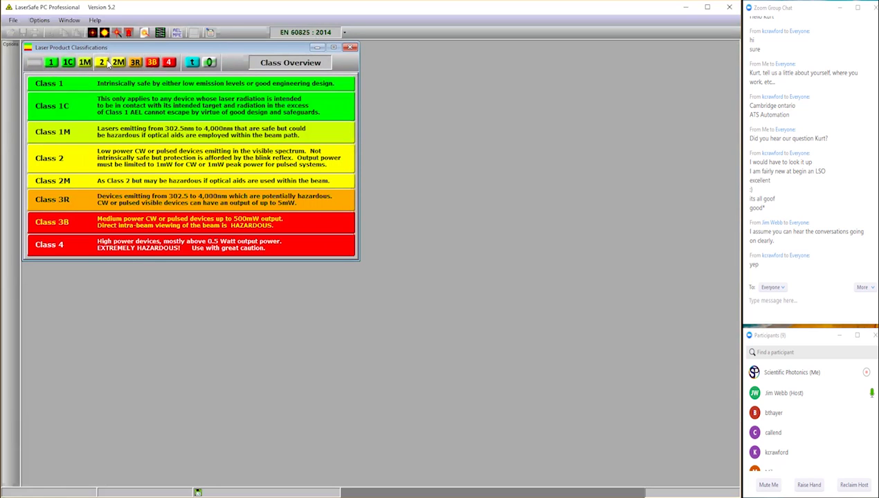
{"action": "left_click", "coordinate": [49, 62]}
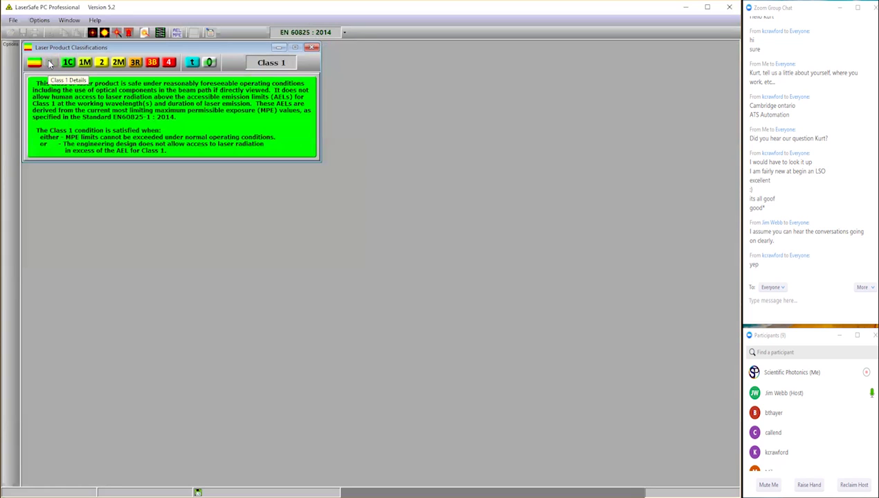
{"action": "left_click", "coordinate": [68, 63]}
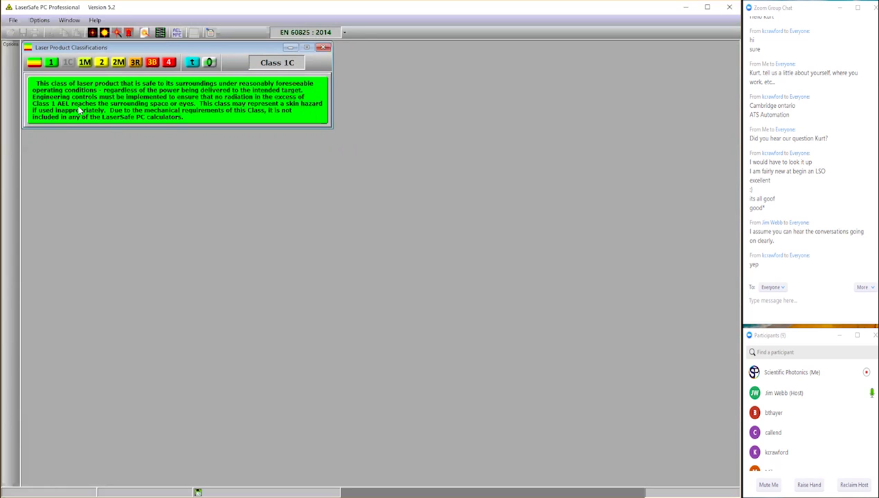
Step: Change the working standard to ANSI Z136 - 2014 and display the Class 1M details
{"action": "left_click", "coordinate": [344, 32]}
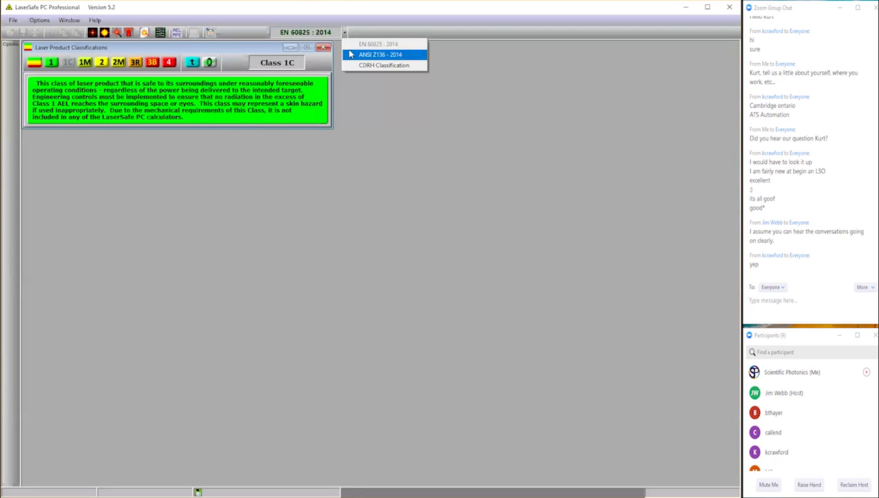
{"action": "left_click", "coordinate": [355, 55]}
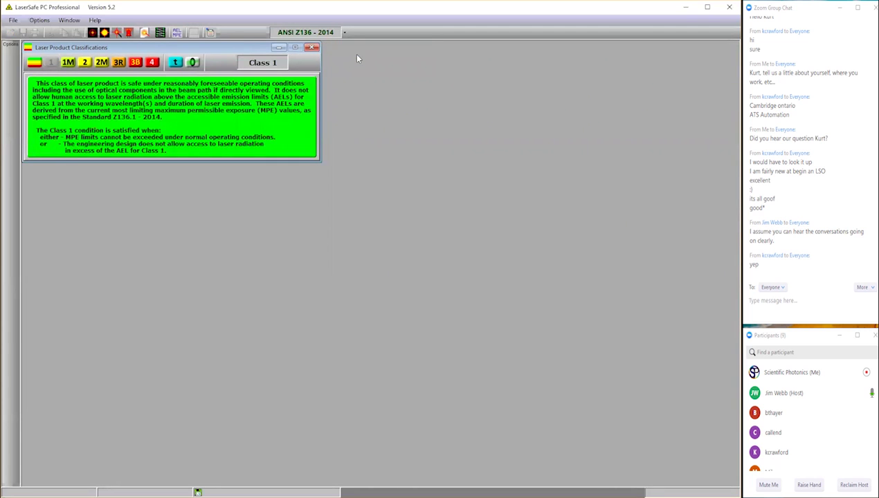
{"action": "left_click", "coordinate": [68, 62]}
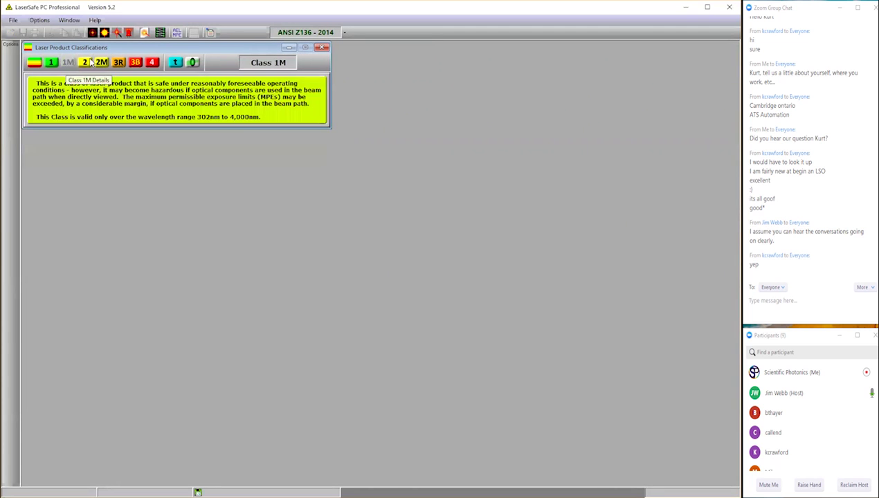
Step: Display the Class 4 details, then set the working standard to CDRH Classification and view the Class IIa details
{"action": "left_click", "coordinate": [153, 63]}
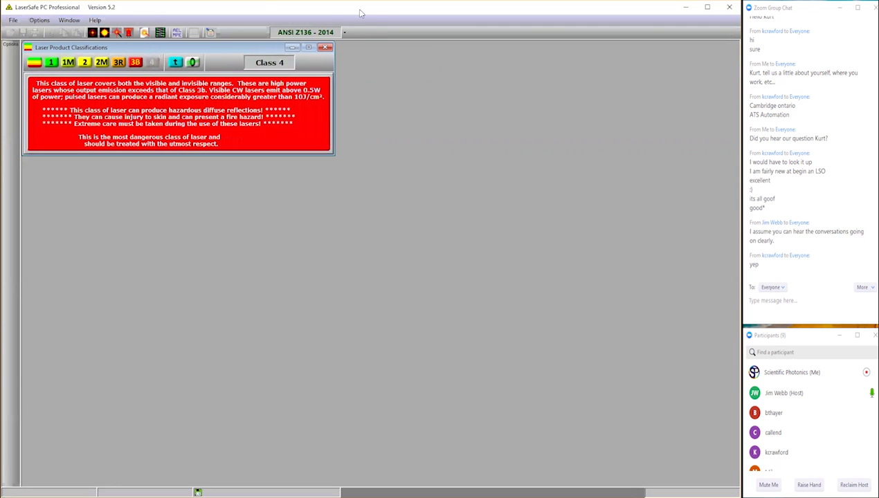
{"action": "left_click", "coordinate": [345, 33]}
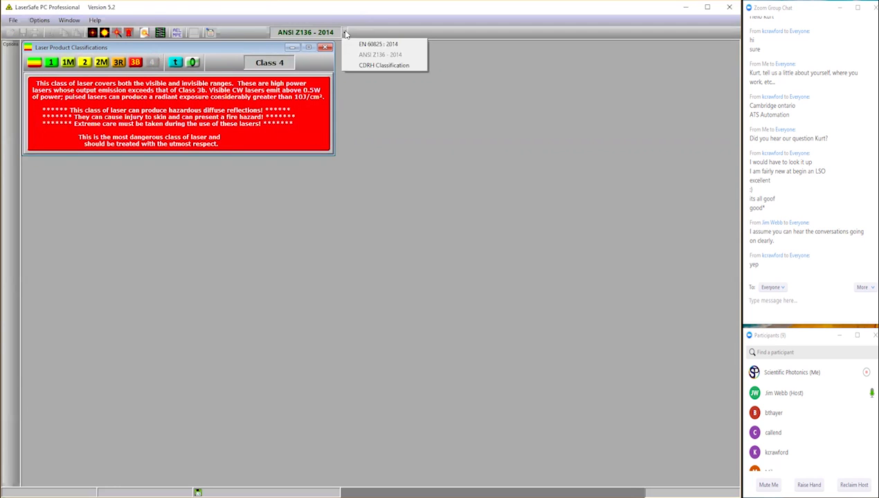
{"action": "left_click", "coordinate": [357, 65]}
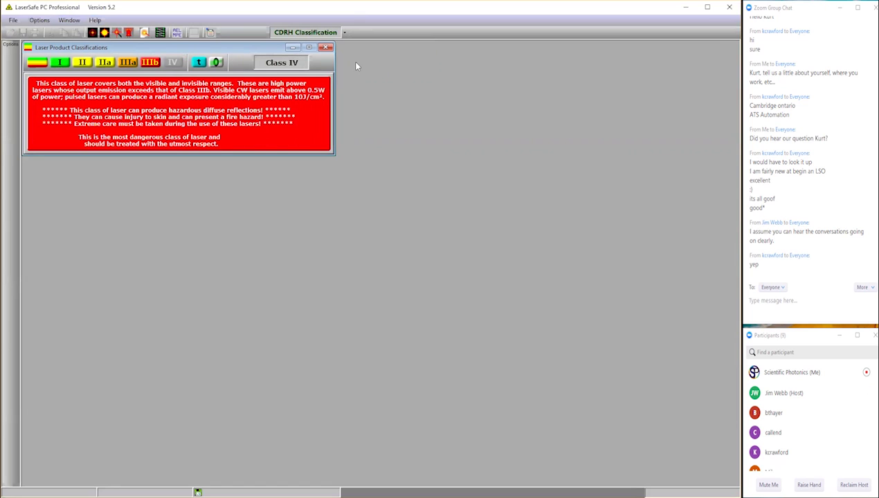
{"action": "left_click", "coordinate": [105, 63]}
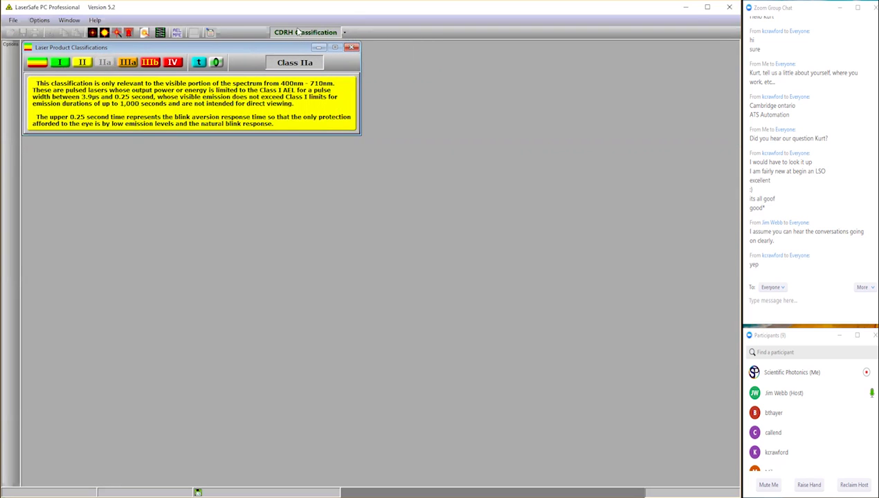
{"action": "left_click", "coordinate": [350, 47]}
Step: Open the Notes and review the guide to interpreting results and eye protection, closing it when done
{"action": "left_click", "coordinate": [210, 33]}
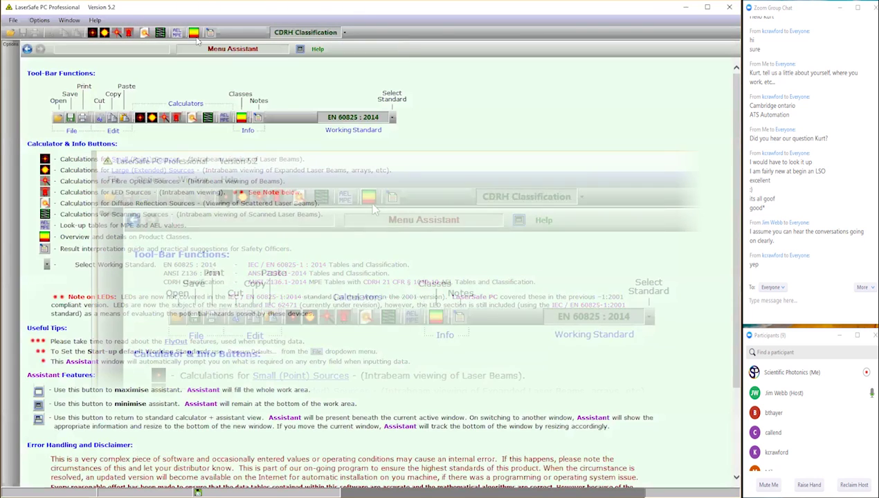
{"action": "left_click", "coordinate": [209, 33]}
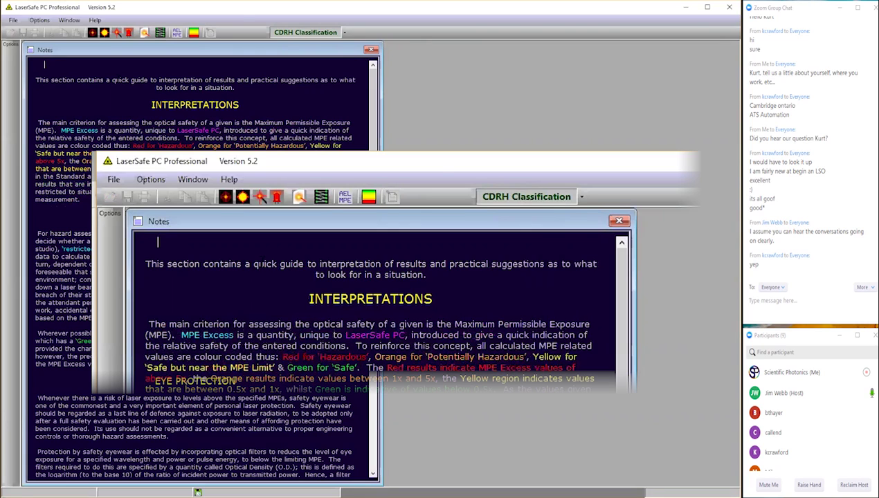
{"action": "left_click", "coordinate": [372, 51]}
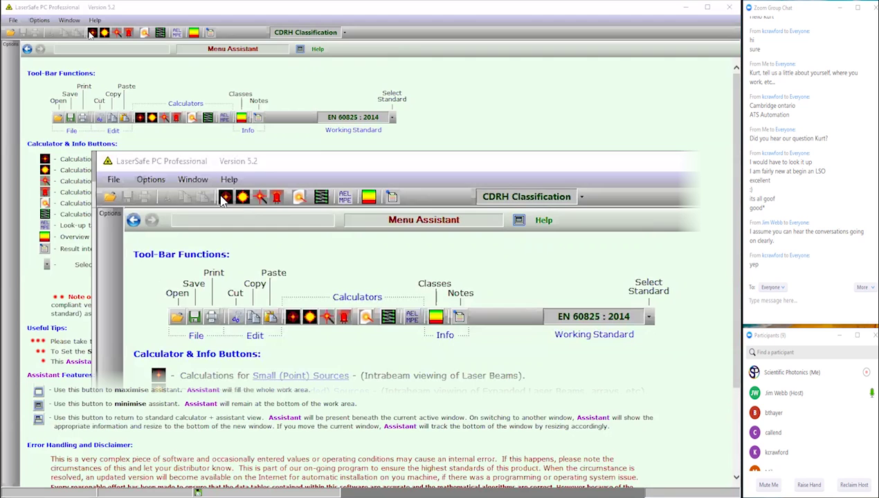
Step: Open the Small (Point) Source calculator and demonstrate repositioning its window above the Data Entry Assistant
{"action": "left_click", "coordinate": [92, 33]}
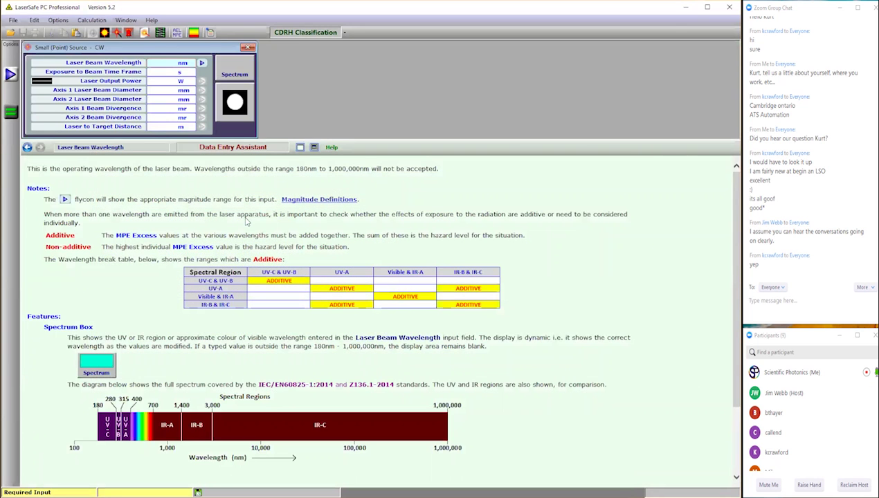
{"action": "left_click_drag", "start_coordinate": [147, 47], "coordinate": [175, 119]}
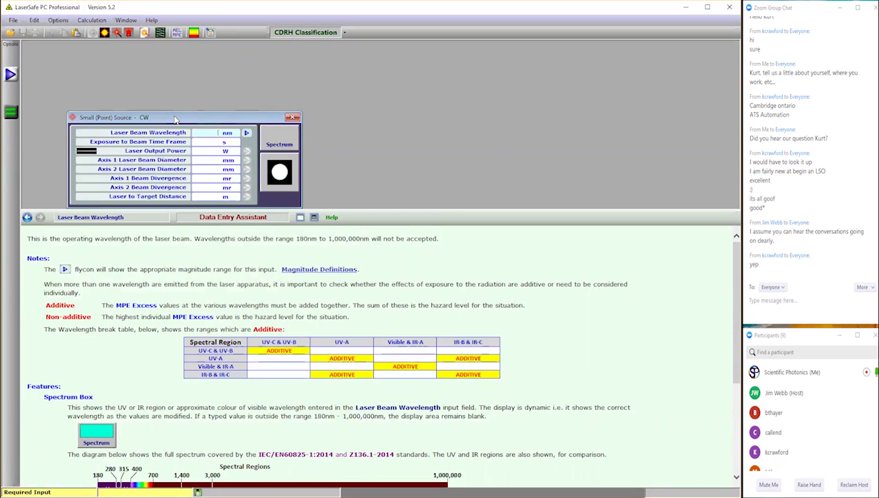
{"action": "left_click_drag", "start_coordinate": [175, 119], "coordinate": [159, 58]}
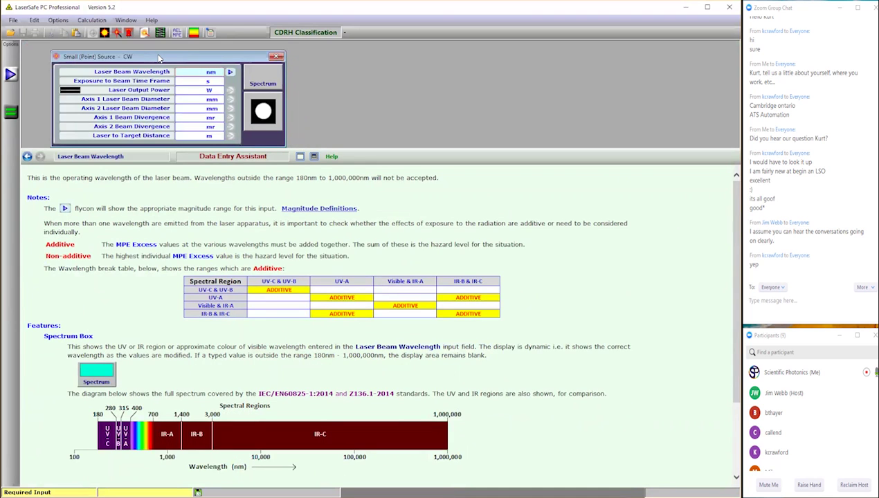
{"action": "left_click_drag", "start_coordinate": [157, 58], "coordinate": [128, 46]}
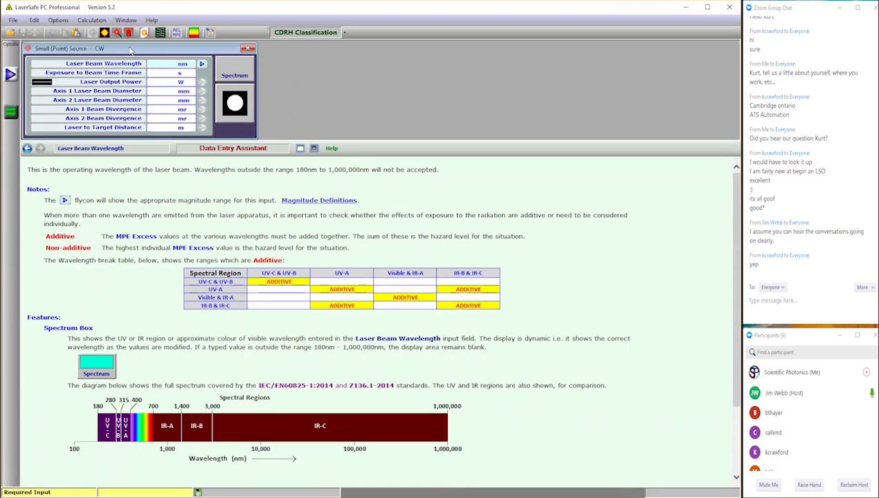
Step: Set the laser beam wavelength to 632.8 nm and the exposure to beam time frame to 0.25 s
{"action": "left_click", "coordinate": [160, 73]}
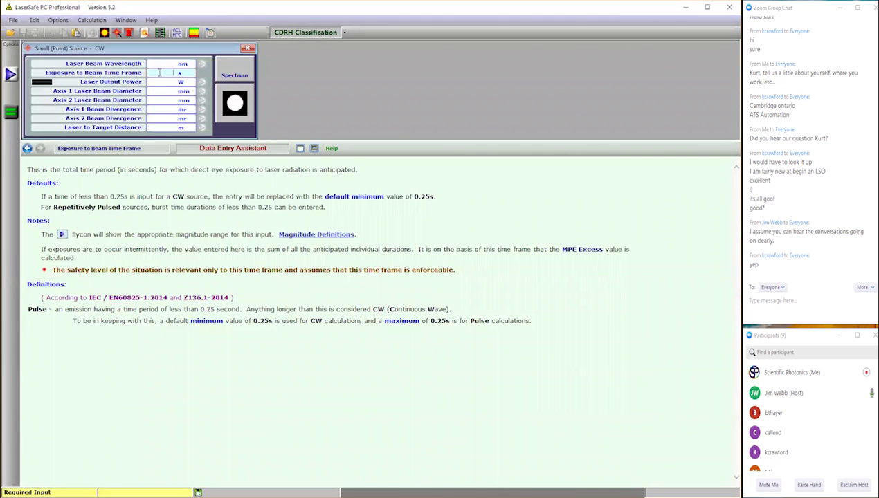
{"action": "left_click", "coordinate": [160, 63]}
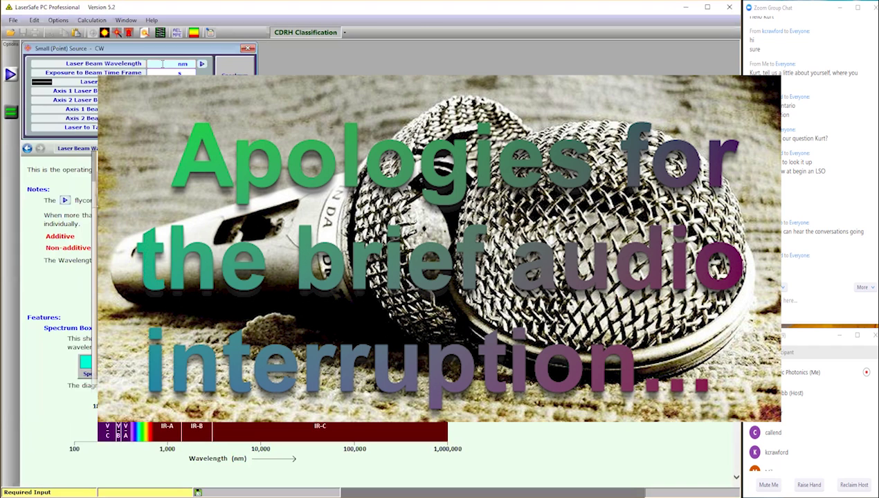
{"action": "type", "text": "632.8"}
{"action": "key", "text": "Tab"}
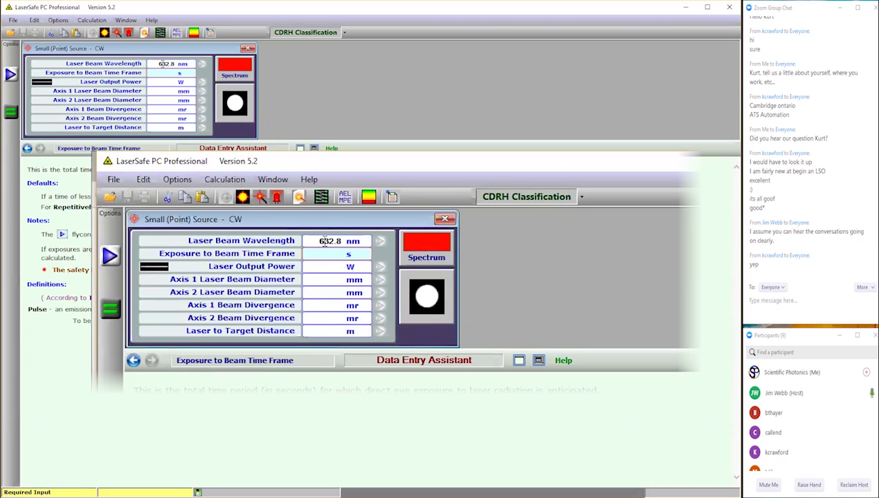
{"action": "type", "text": ".25"}
{"action": "left_click", "coordinate": [158, 81]}
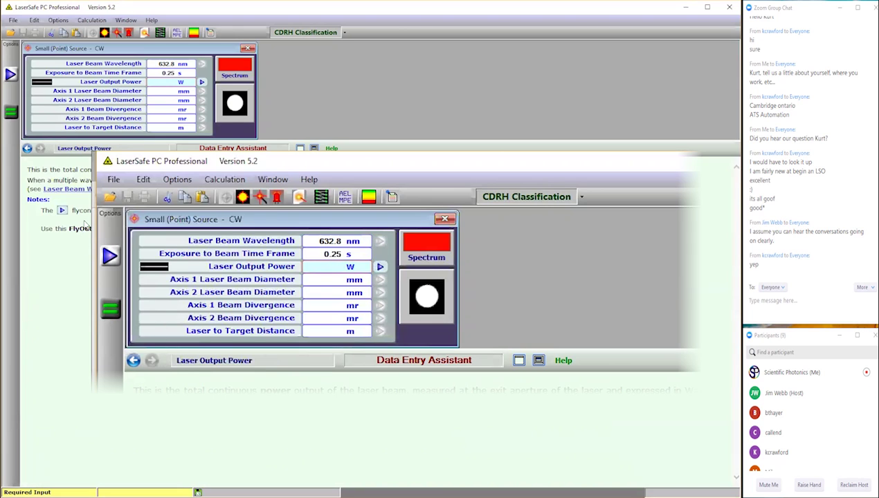
Step: Preview the Repetitively Pulsed and Single Pulse laser operations, and return the operation to CW
{"action": "left_click", "coordinate": [111, 256]}
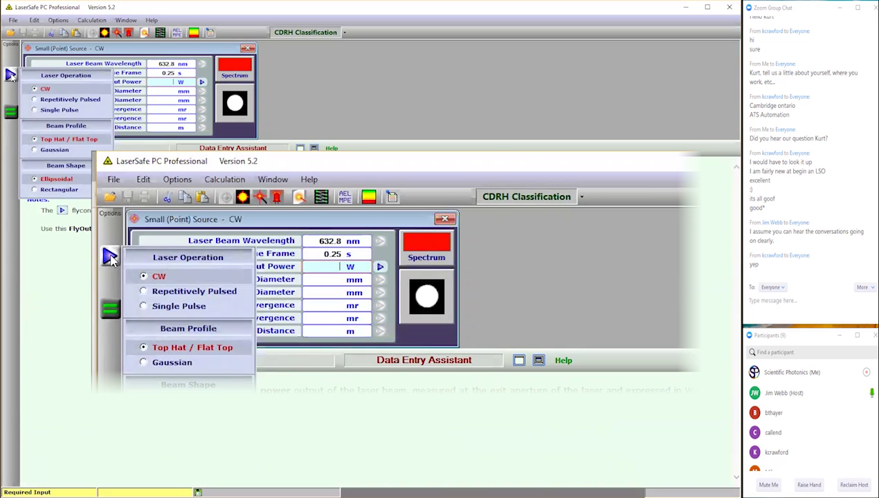
{"action": "left_click", "coordinate": [175, 293]}
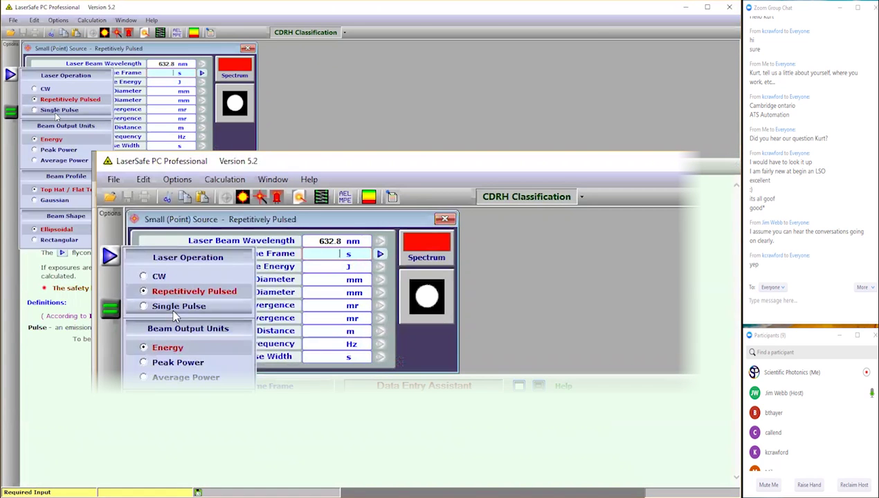
{"action": "left_click", "coordinate": [172, 308]}
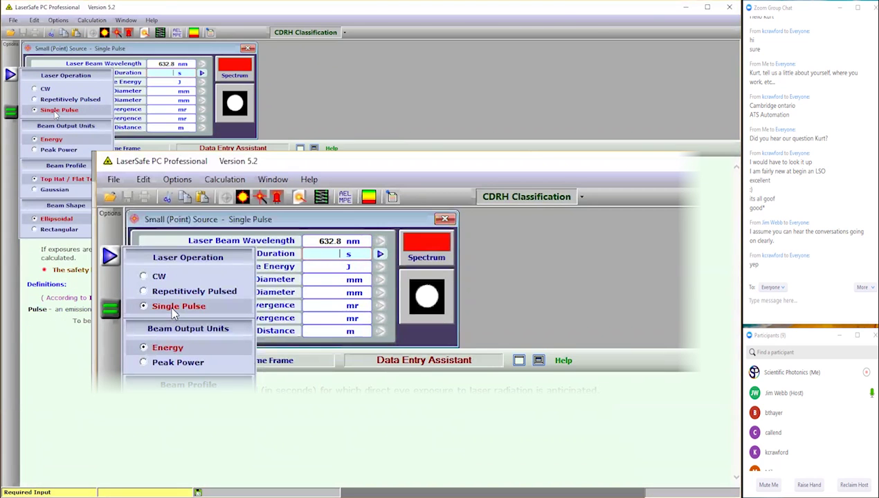
{"action": "left_click", "coordinate": [144, 279]}
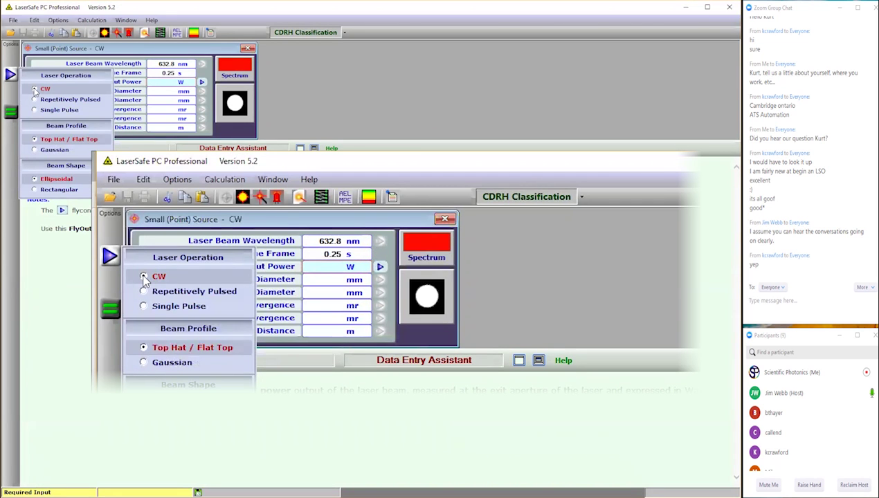
Step: Set the beam profile to Gaussian, comparing its preview with the Top Hat / Flat Top profile
{"action": "left_click", "coordinate": [170, 361]}
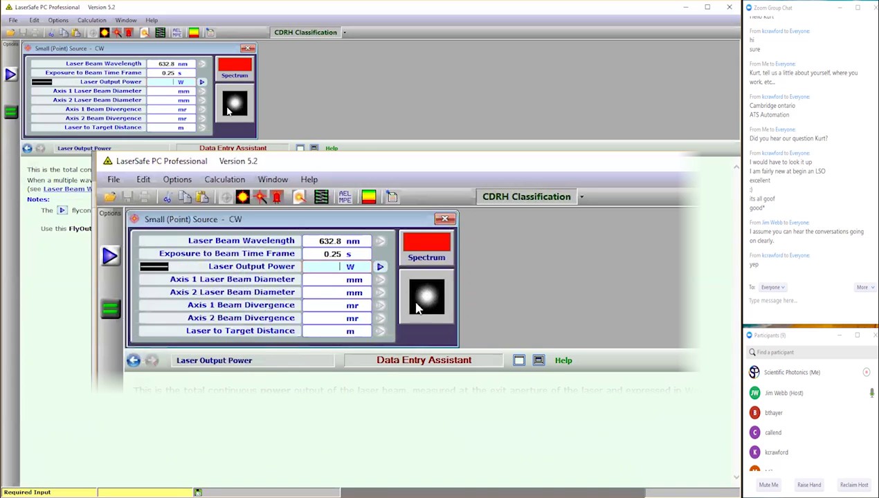
{"action": "left_click", "coordinate": [112, 258]}
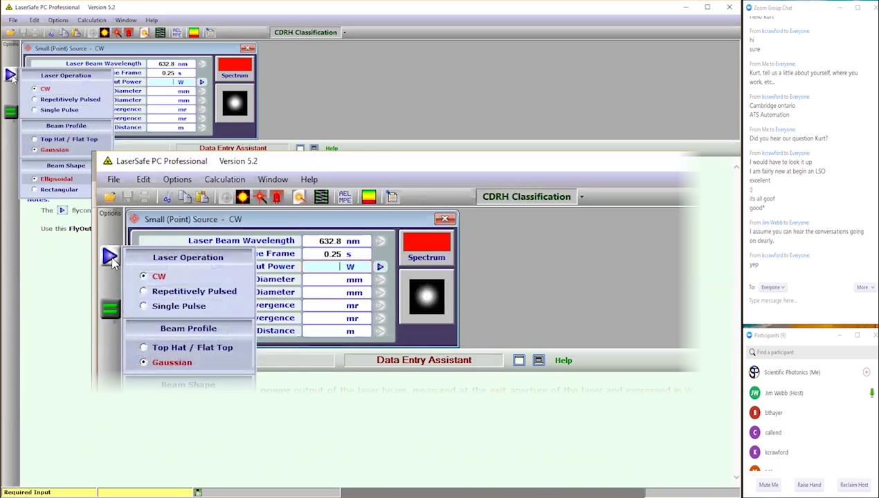
{"action": "left_click", "coordinate": [184, 350]}
{"action": "left_click", "coordinate": [178, 363]}
{"action": "left_click", "coordinate": [306, 75]}
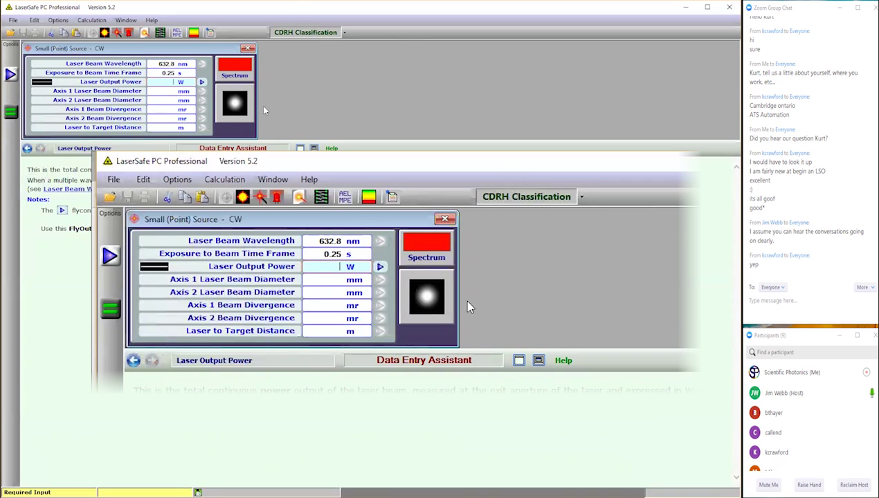
Step: Review the available power units and set the laser output power to 25 mW
{"action": "mouse_move", "coordinate": [380, 270]}
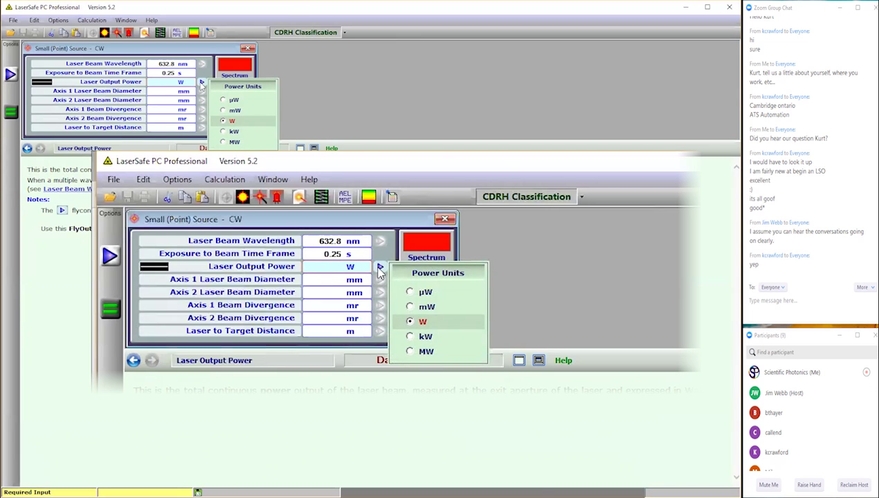
{"action": "left_click", "coordinate": [149, 82]}
{"action": "type", "text": "25"}
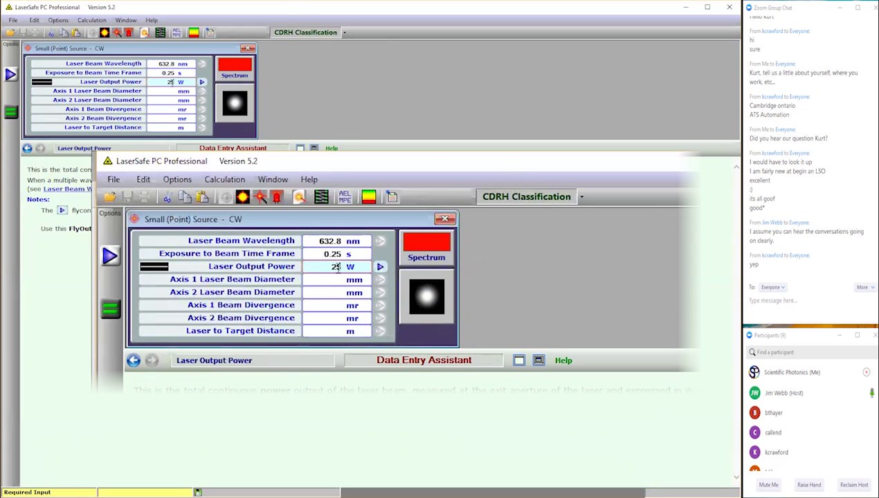
{"action": "left_click", "coordinate": [380, 268]}
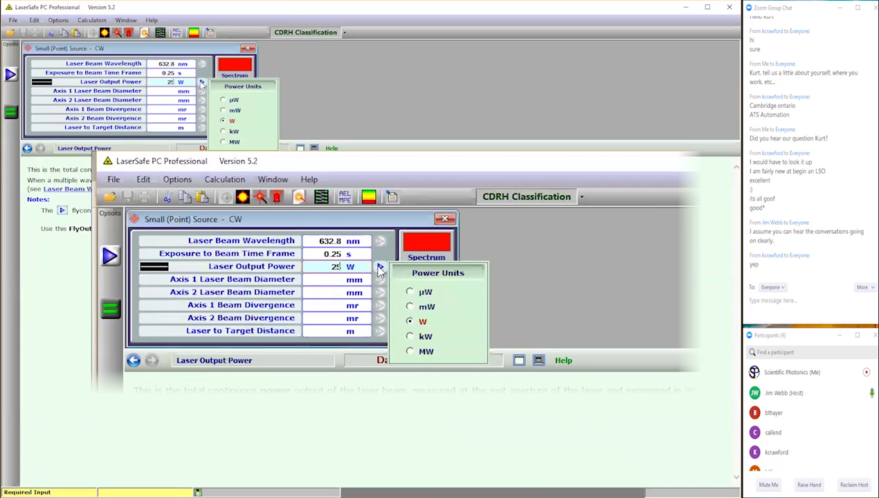
{"action": "left_click", "coordinate": [410, 309]}
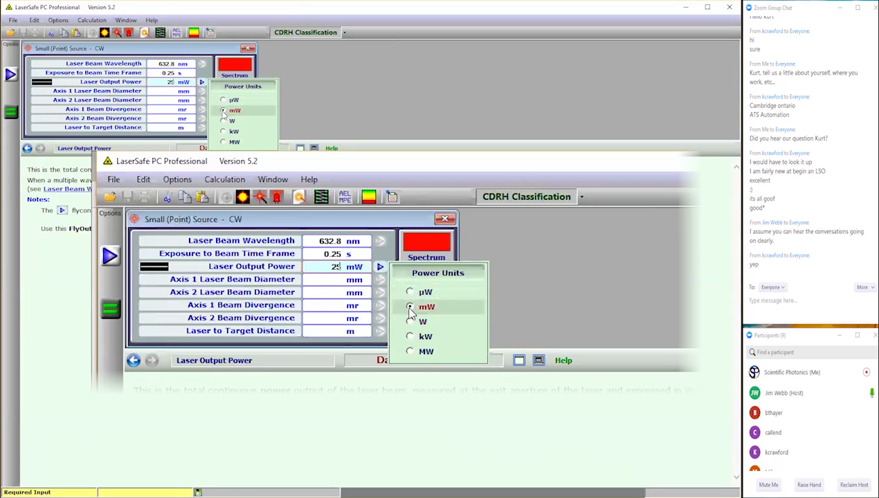
{"action": "left_click", "coordinate": [332, 279]}
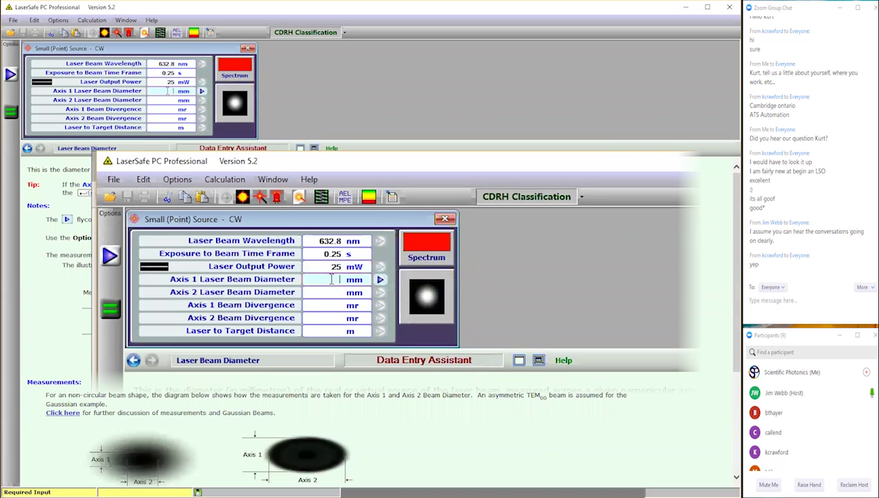
Step: Open the Magnitude Definitions reference table from the Laser Output Power guidance
{"action": "left_click", "coordinate": [330, 268]}
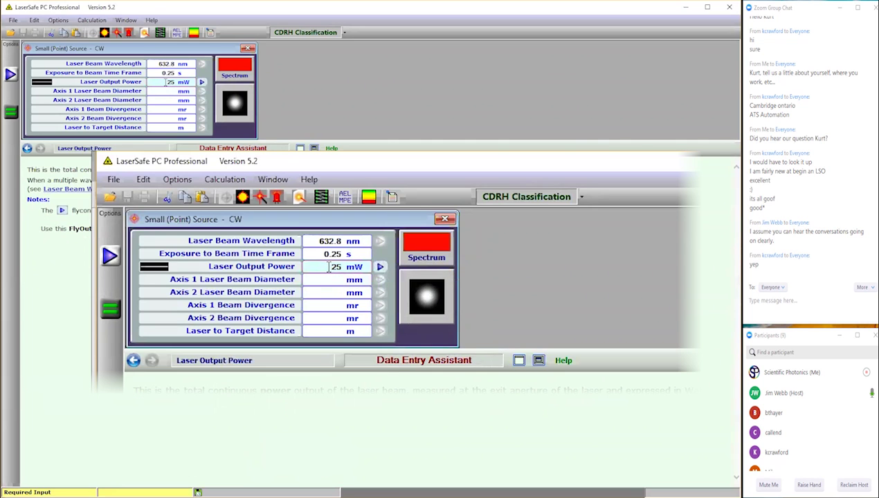
{"action": "mouse_move", "coordinate": [379, 268]}
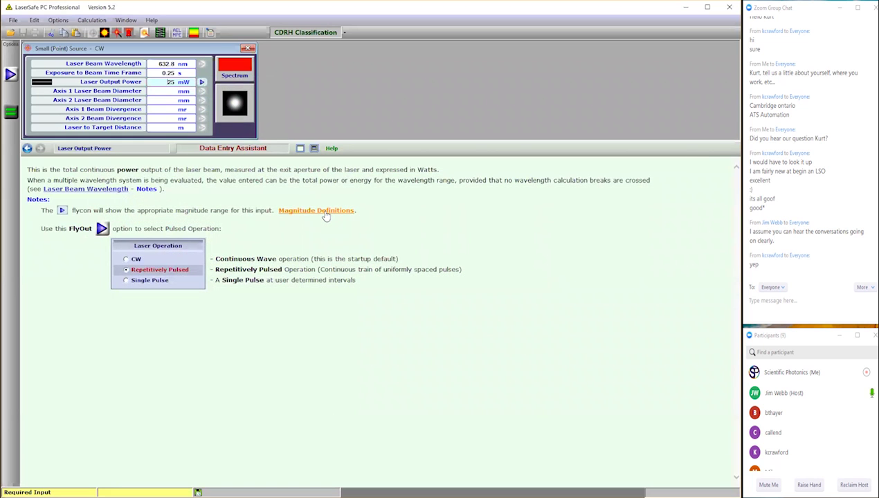
{"action": "left_click", "coordinate": [325, 212]}
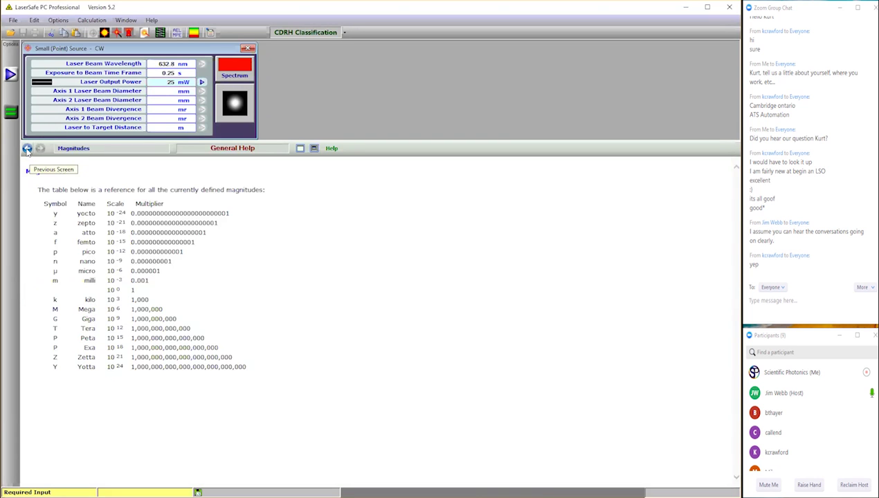
Step: Set both the Axis 1 and Axis 2 laser beam diameters to 1.5 mm
{"action": "left_click", "coordinate": [161, 89]}
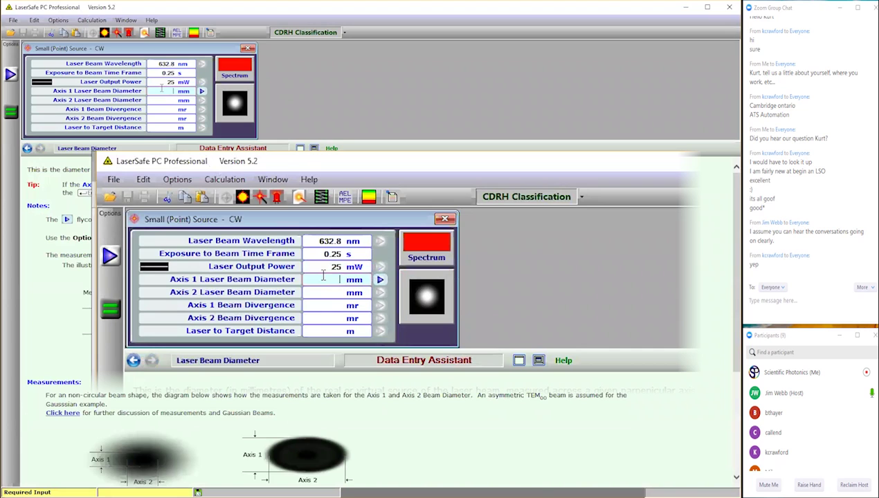
{"action": "type", "text": "1.5"}
{"action": "key", "text": "Return"}
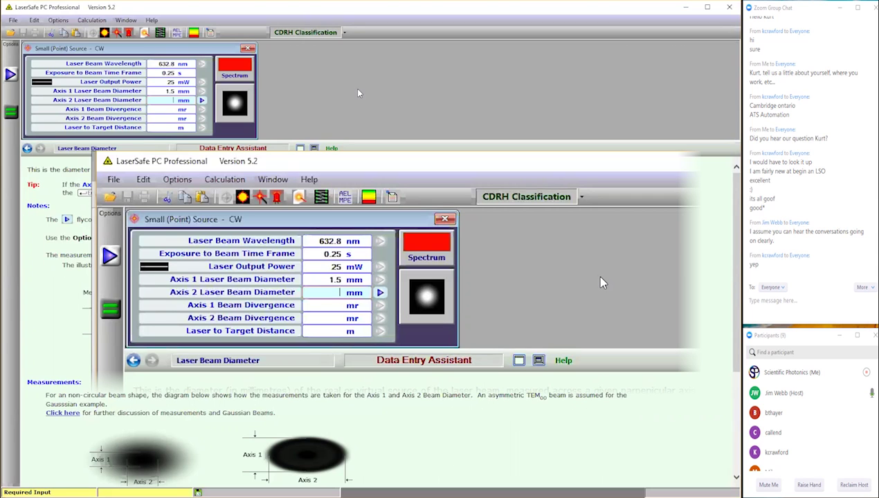
{"action": "type", "text": "1.5"}
{"action": "key", "text": "Return"}
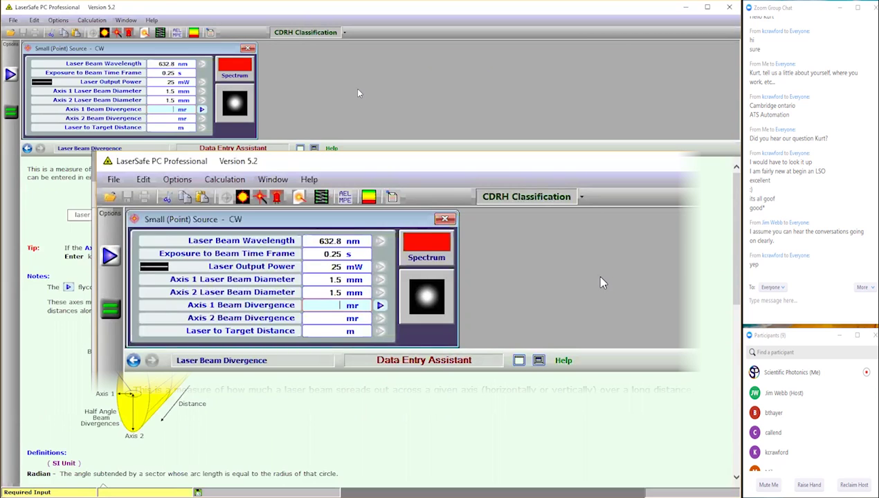
Step: Set both the Axis 1 and Axis 2 beam divergences to 1 mr
{"action": "type", "text": "1"}
{"action": "left_click", "coordinate": [380, 307]}
{"action": "left_click", "coordinate": [339, 318]}
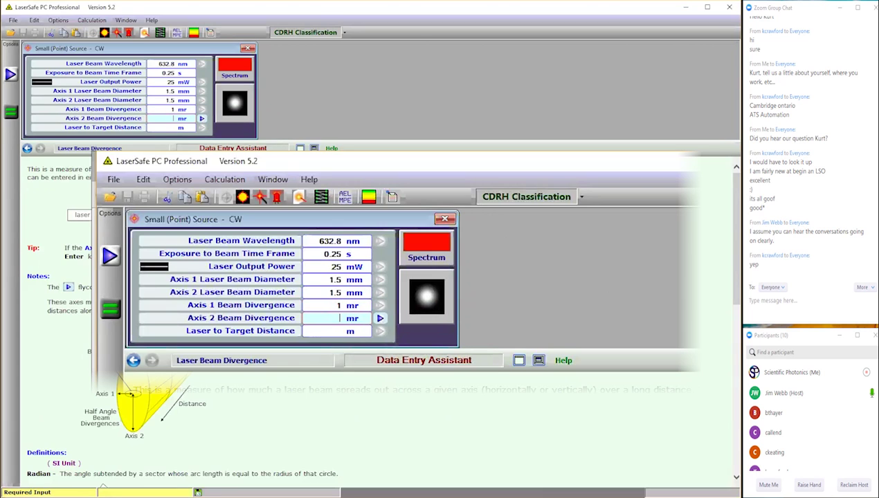
{"action": "type", "text": "1"}
{"action": "key", "text": "Return"}
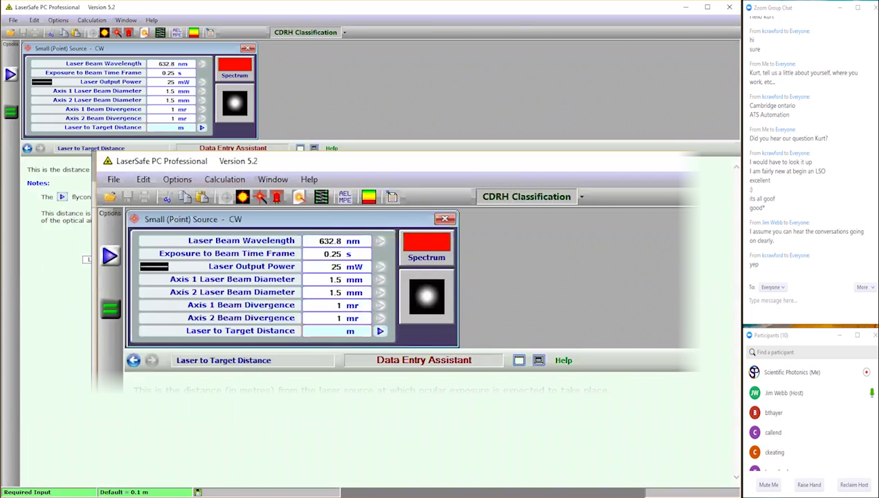
Step: Set the laser to target distance to 1 m and open the details window for the calculated results
{"action": "type", "text": "1"}
{"action": "key", "text": "Return"}
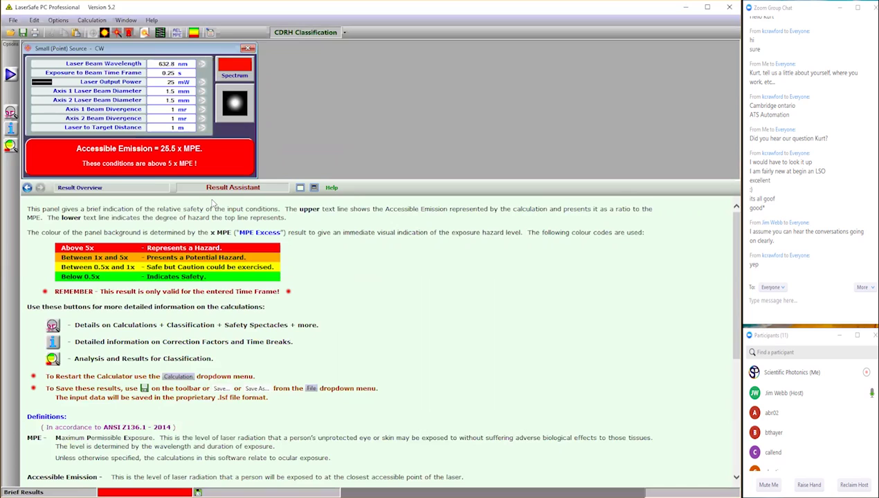
{"action": "left_click", "coordinate": [11, 115]}
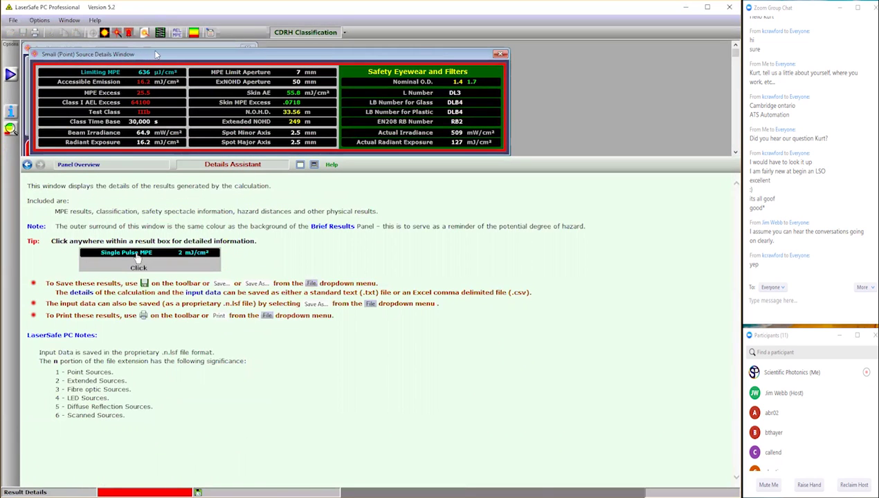
Step: Maximize the program window and place the details window beside the input window so both are readable
{"action": "left_click_drag", "start_coordinate": [157, 54], "coordinate": [384, 51]}
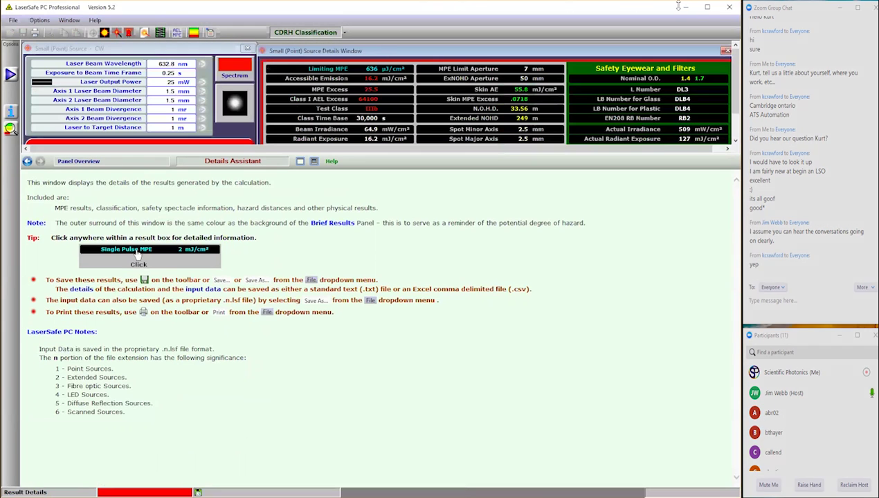
{"action": "left_click", "coordinate": [707, 7]}
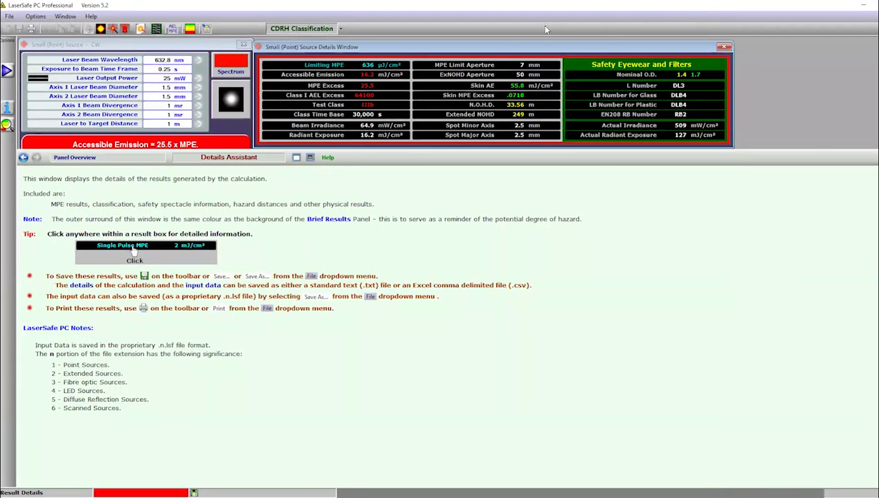
{"action": "left_click_drag", "start_coordinate": [497, 49], "coordinate": [518, 48]}
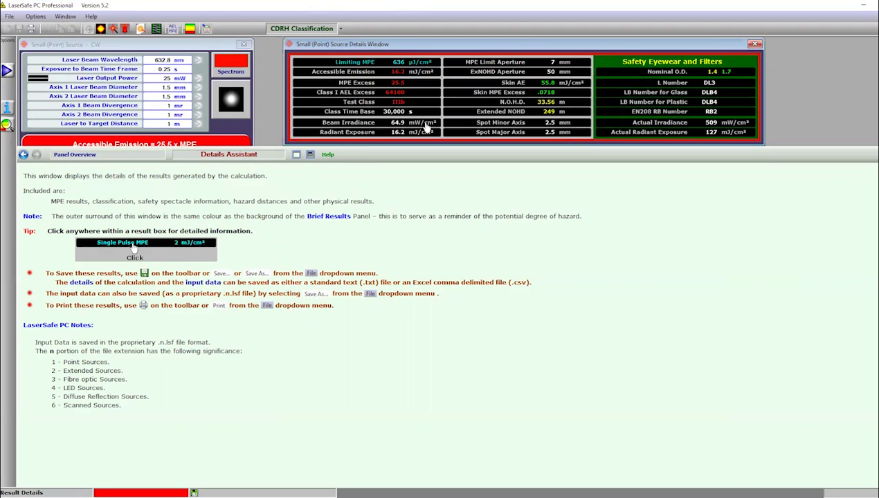
Step: Switch the classification standard to EN 60825 : 2014 and examine the guidance on N.O.H.D. and Spot Minor Axis
{"action": "left_click", "coordinate": [341, 30]}
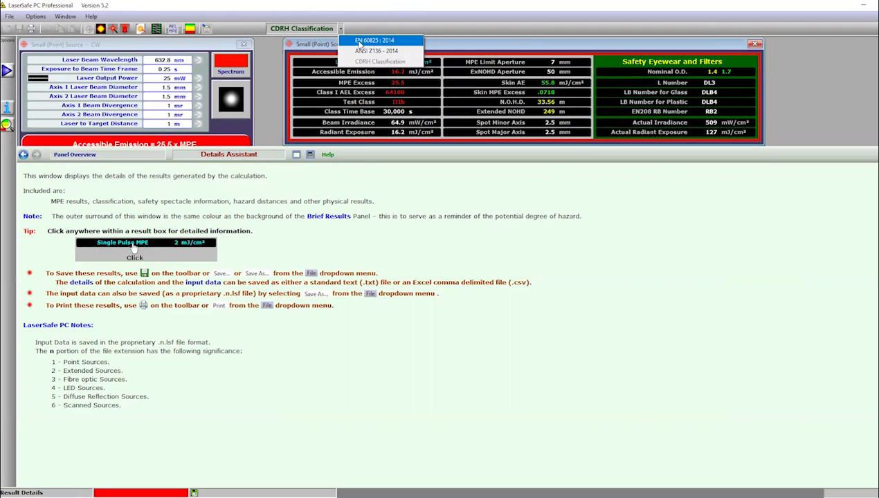
{"action": "left_click", "coordinate": [360, 42]}
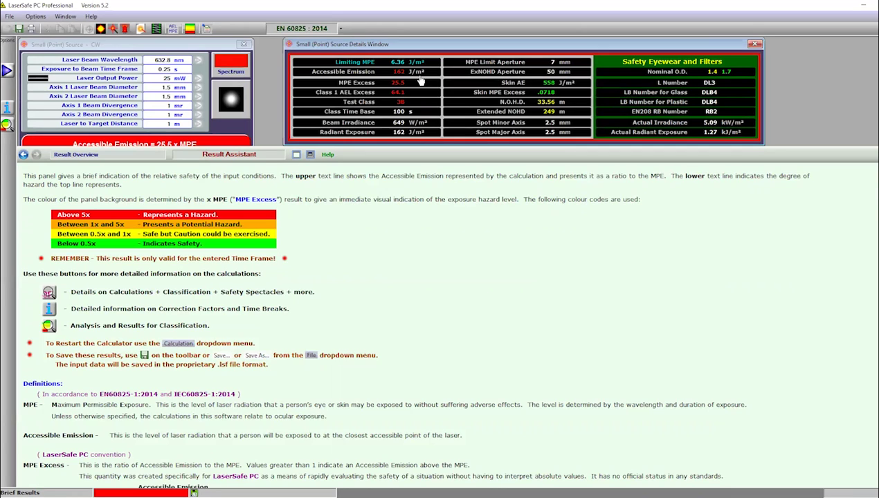
{"action": "left_click", "coordinate": [485, 104]}
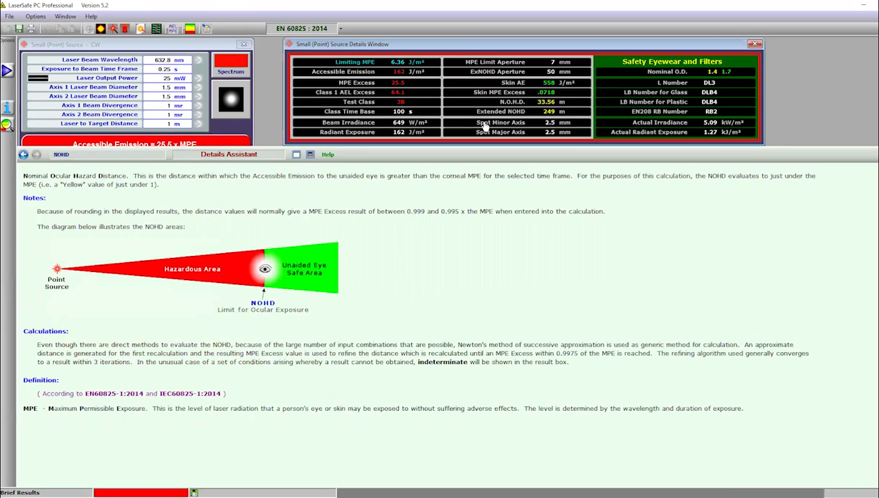
{"action": "left_click", "coordinate": [485, 125]}
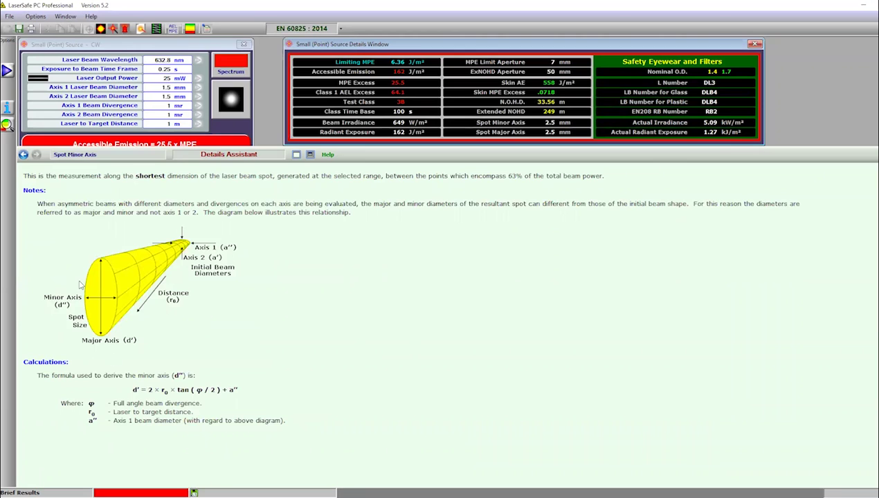
Step: Examine the guidance on Limiting MPE and Accessible Emission, including the beam profile formulas and unit definitions
{"action": "left_click", "coordinate": [339, 62]}
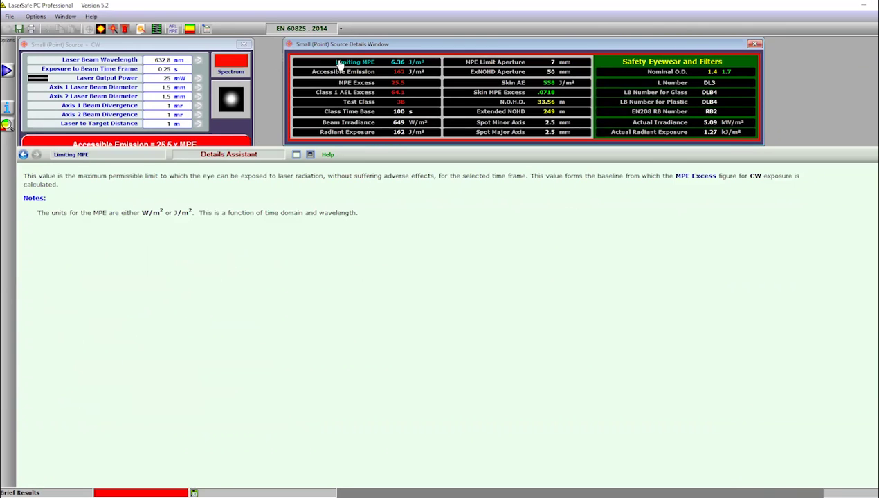
{"action": "left_click", "coordinate": [342, 73]}
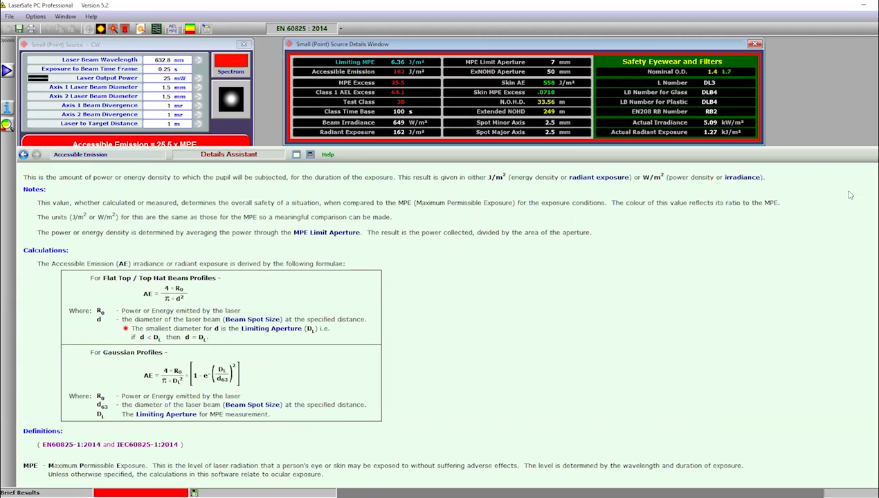
{"action": "scroll", "coordinate": [450, 325], "scroll_direction": "down", "scroll_amount": 4}
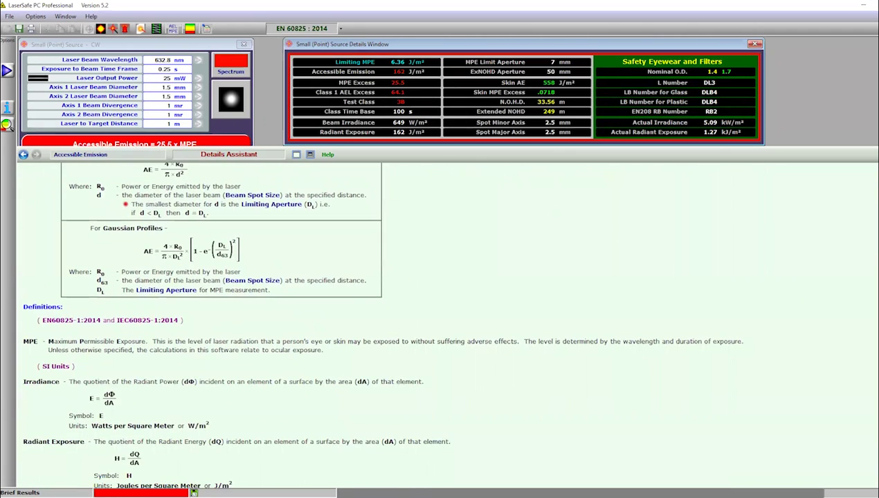
{"action": "scroll", "coordinate": [450, 325], "scroll_direction": "down", "scroll_amount": 1}
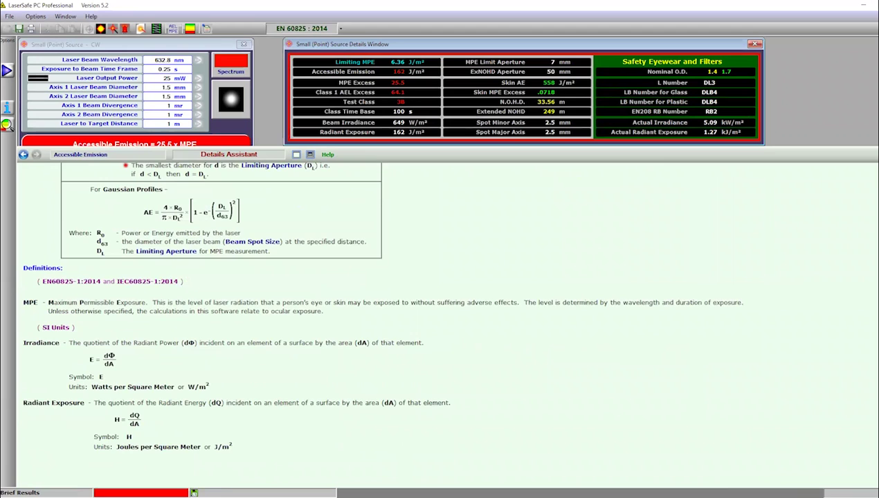
{"action": "scroll", "coordinate": [450, 326], "scroll_direction": "up", "scroll_amount": 5}
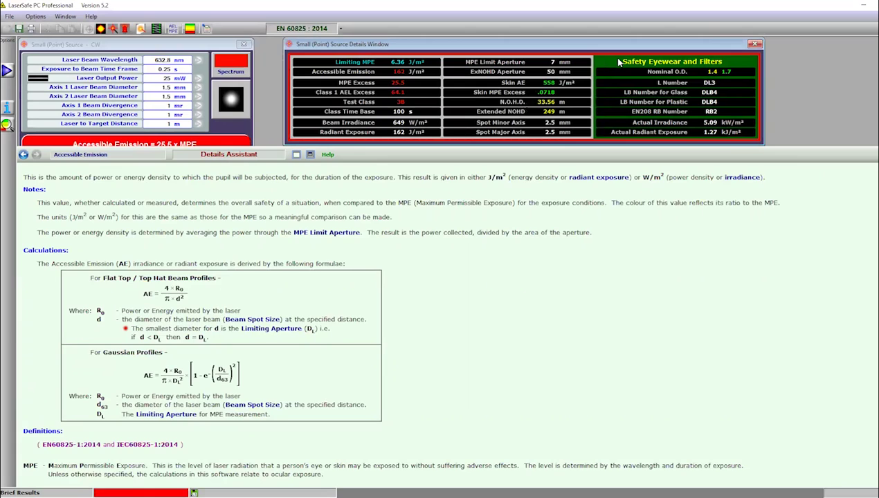
Step: Review the LB Number for Glass guidance and highlight its reference to the EN 207:2017 standard
{"action": "left_click", "coordinate": [651, 94]}
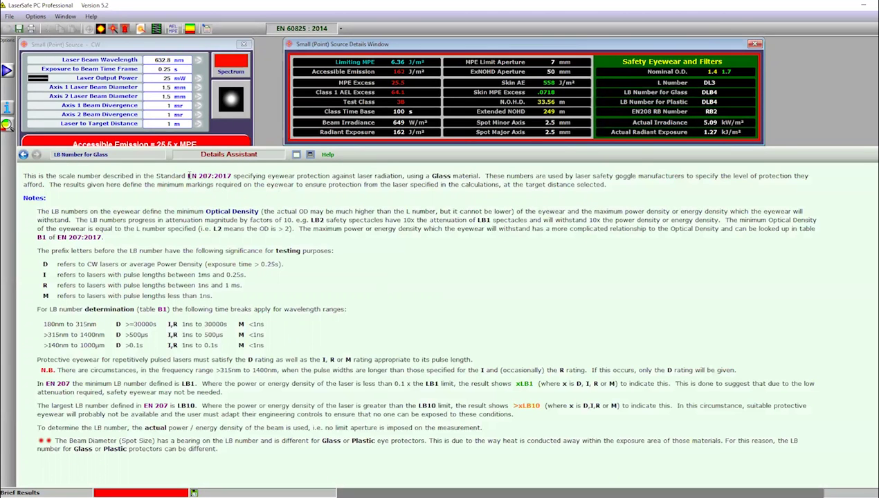
{"action": "left_click_drag", "start_coordinate": [188, 175], "coordinate": [233, 176]}
{"action": "left_click", "coordinate": [443, 258]}
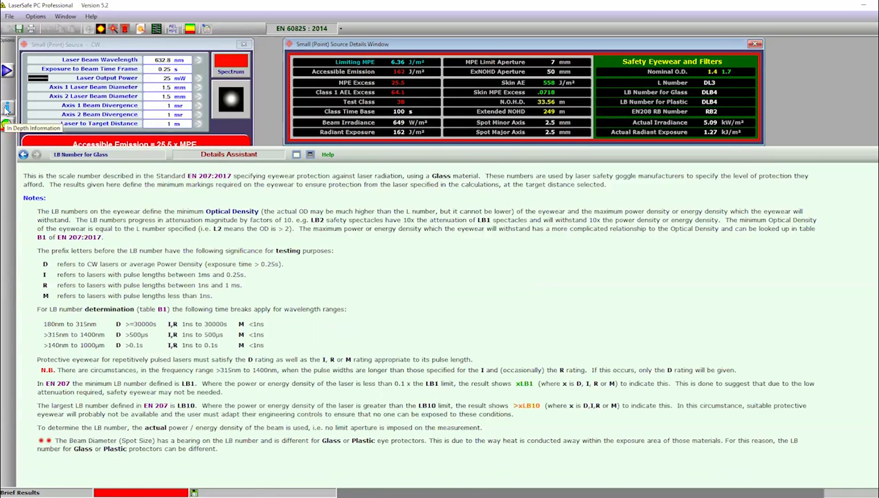
Step: Open the in-depth information window, place it below the input window, and switch the standard to ANSI Z136 - 2014
{"action": "left_click", "coordinate": [7, 111]}
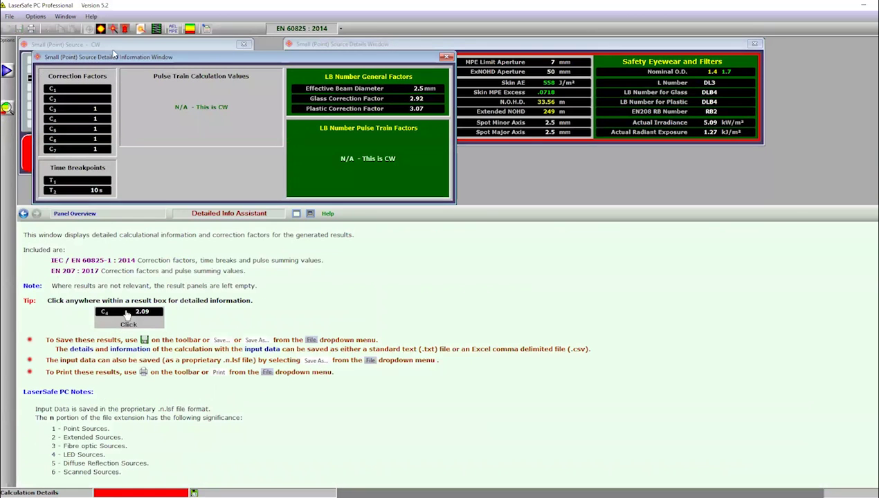
{"action": "left_click_drag", "start_coordinate": [211, 60], "coordinate": [255, 173]}
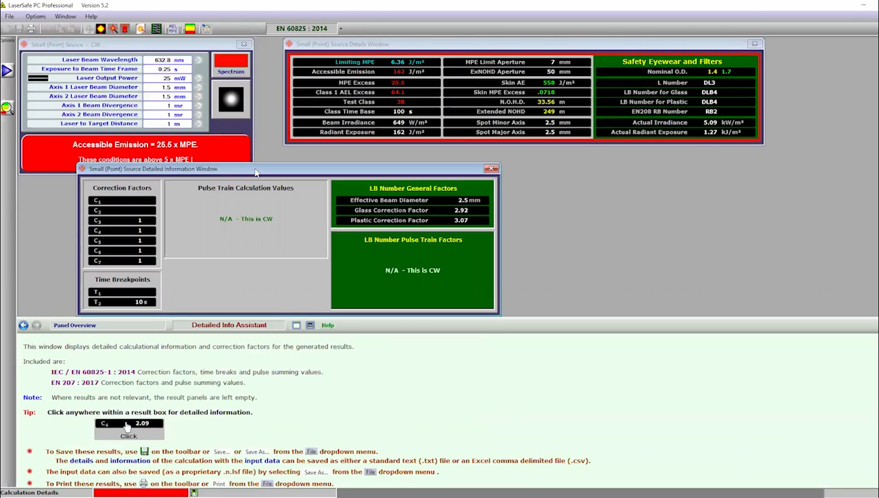
{"action": "left_click", "coordinate": [340, 28]}
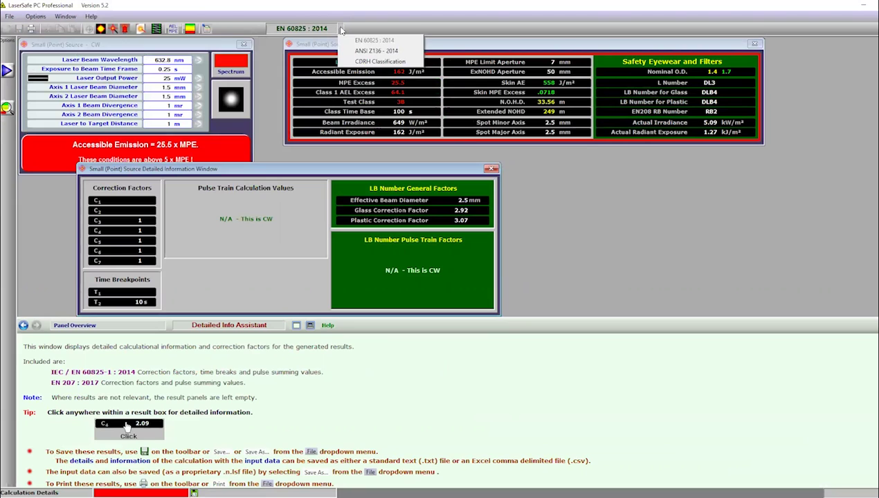
{"action": "left_click", "coordinate": [376, 51]}
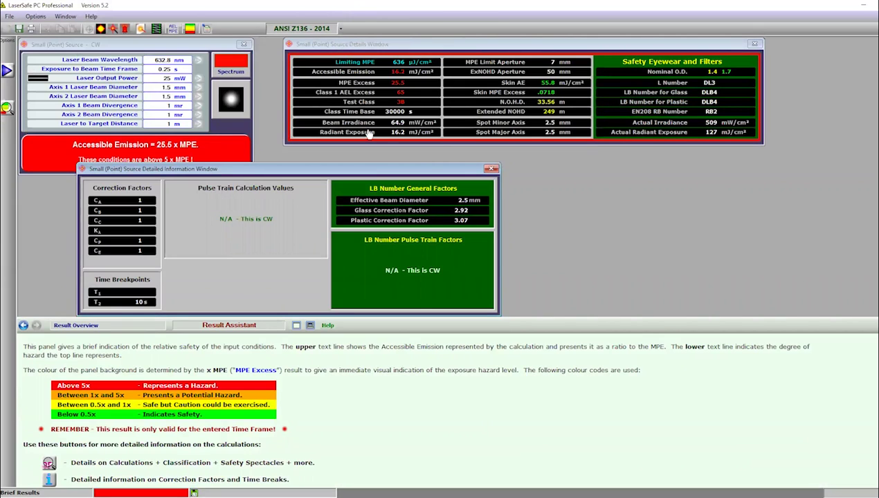
Step: Examine the guidance on the Kλ and CB correction factors and the Glass Correction Factor
{"action": "left_click", "coordinate": [115, 234]}
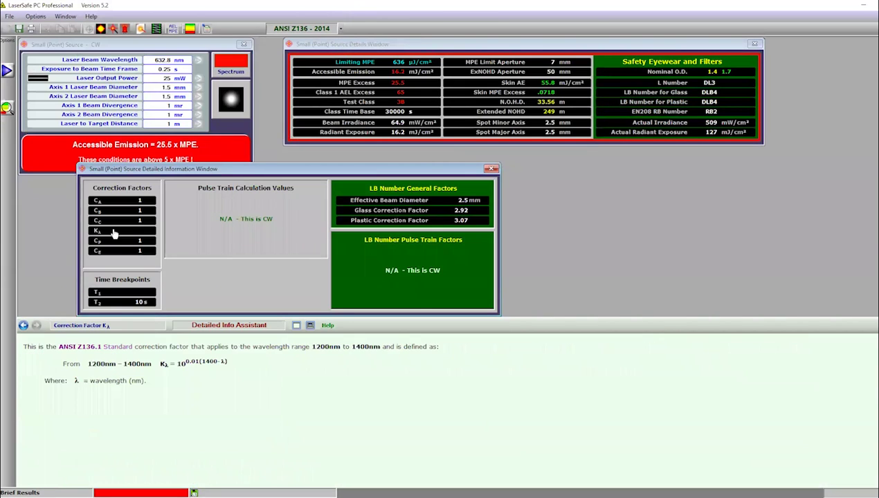
{"action": "left_click", "coordinate": [107, 214]}
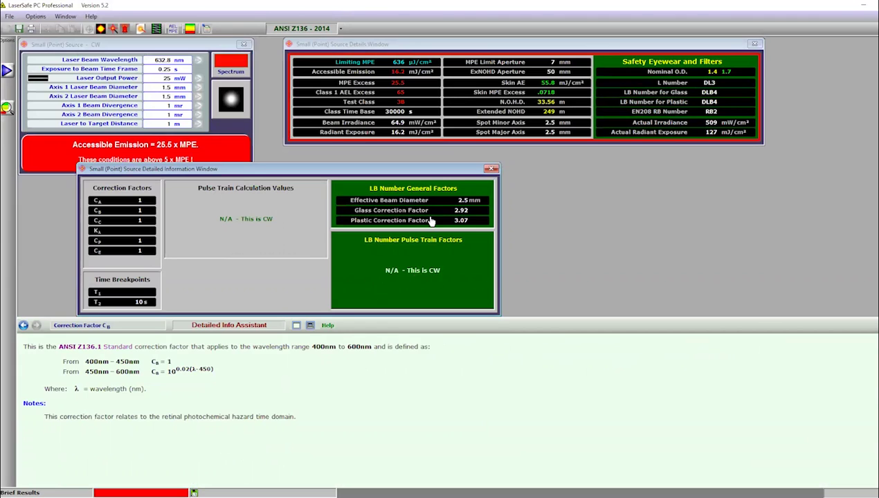
{"action": "left_click", "coordinate": [387, 216]}
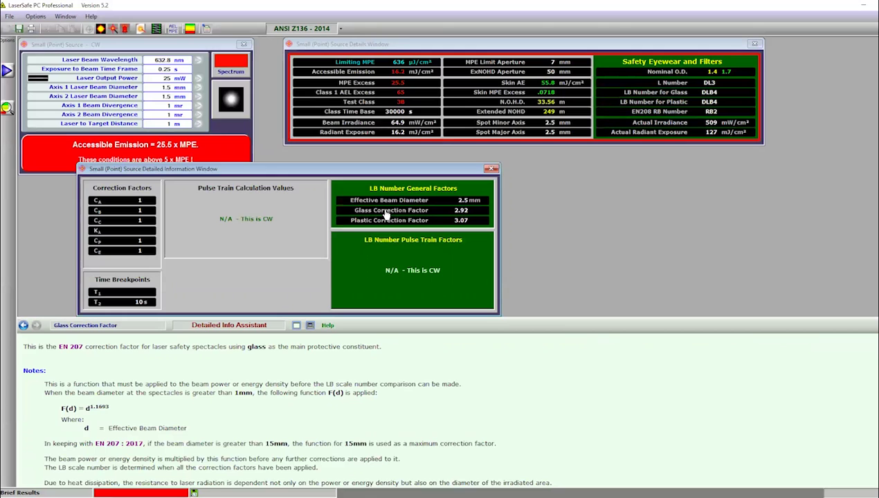
Step: Open the classification information window and move it clear of the input values
{"action": "left_click", "coordinate": [7, 109]}
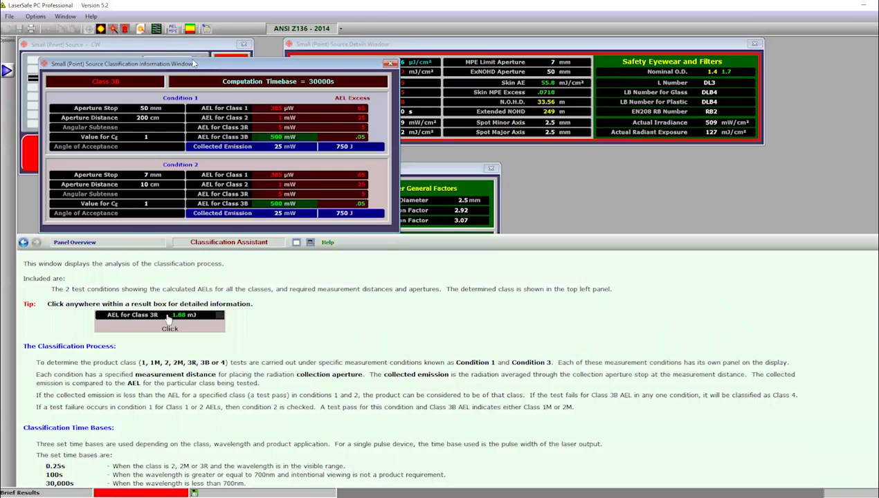
{"action": "left_click_drag", "start_coordinate": [195, 64], "coordinate": [424, 102]}
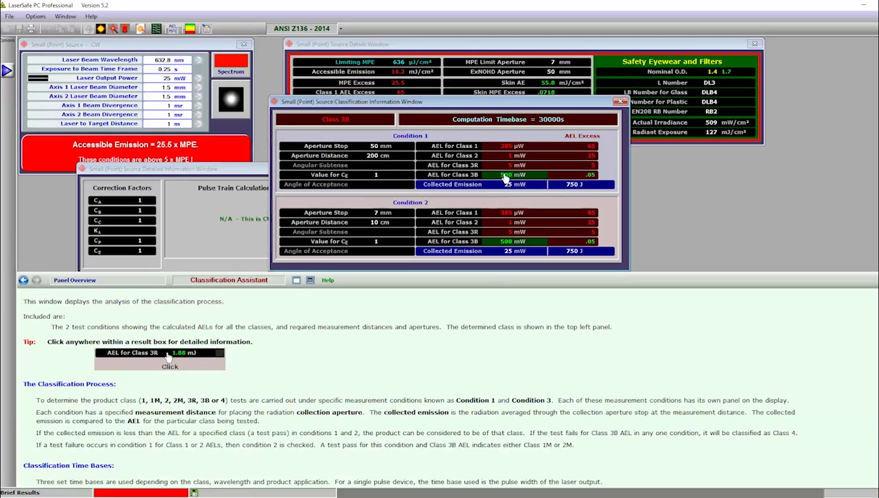
Step: View the Classification Assistant at full size, minimize it, and arrange the classification and detailed information windows without overlap
{"action": "left_click", "coordinate": [297, 280]}
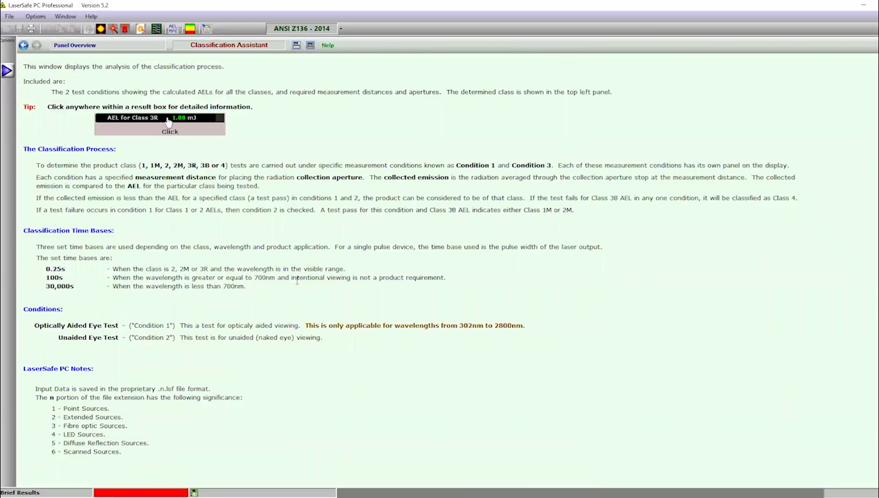
{"action": "left_click", "coordinate": [310, 45]}
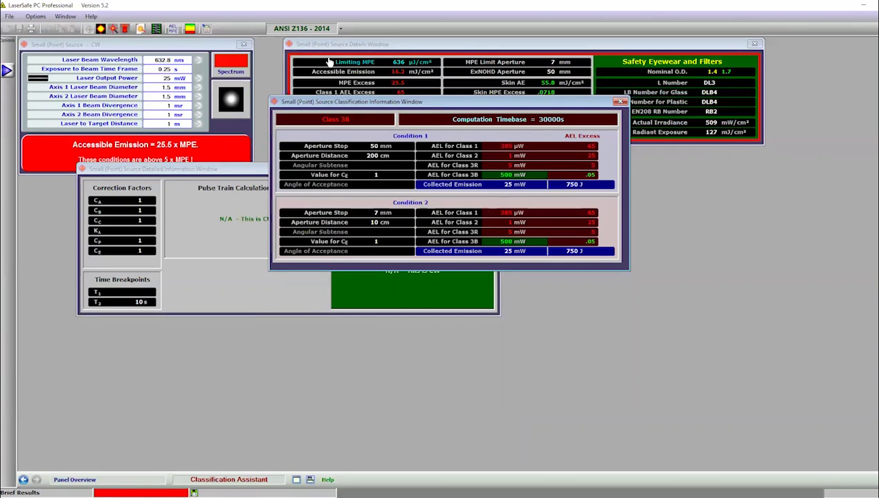
{"action": "left_click_drag", "start_coordinate": [367, 100], "coordinate": [618, 182]}
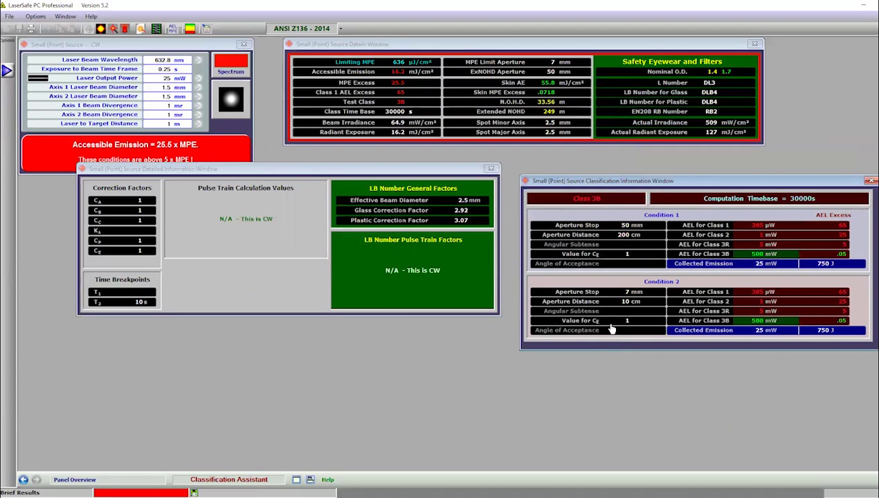
{"action": "left_click_drag", "start_coordinate": [203, 169], "coordinate": [196, 190]}
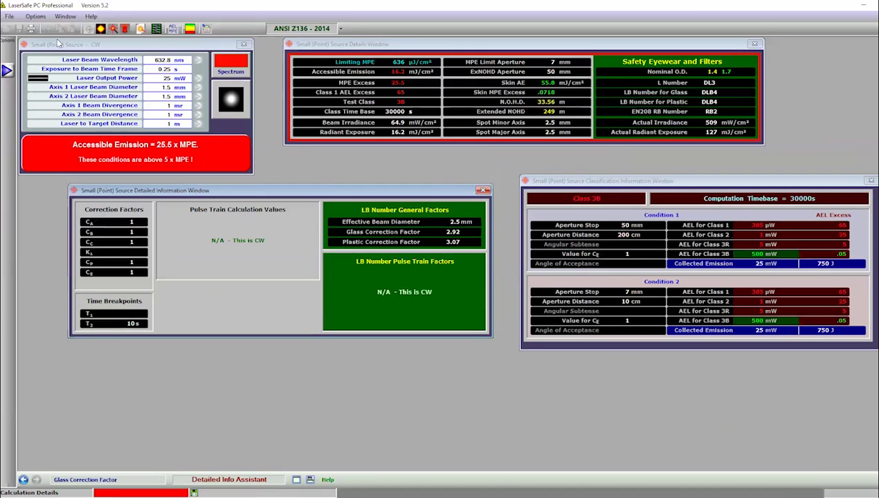
Step: Save the point source input values in the Data folder under the file name Holographer
{"action": "left_click", "coordinate": [59, 44]}
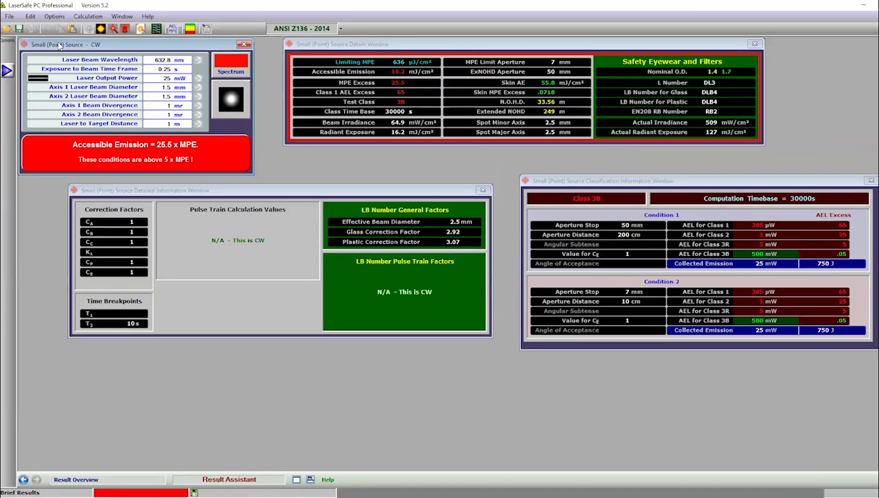
{"action": "left_click", "coordinate": [9, 16]}
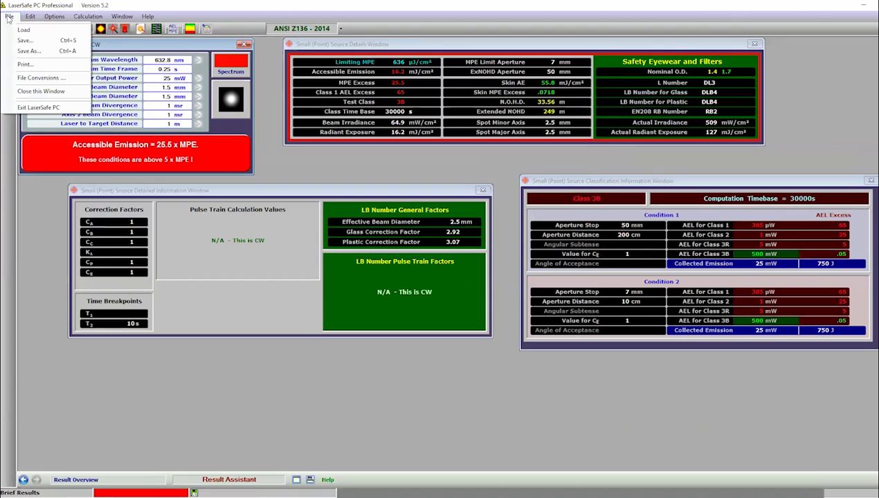
{"action": "left_click", "coordinate": [28, 51]}
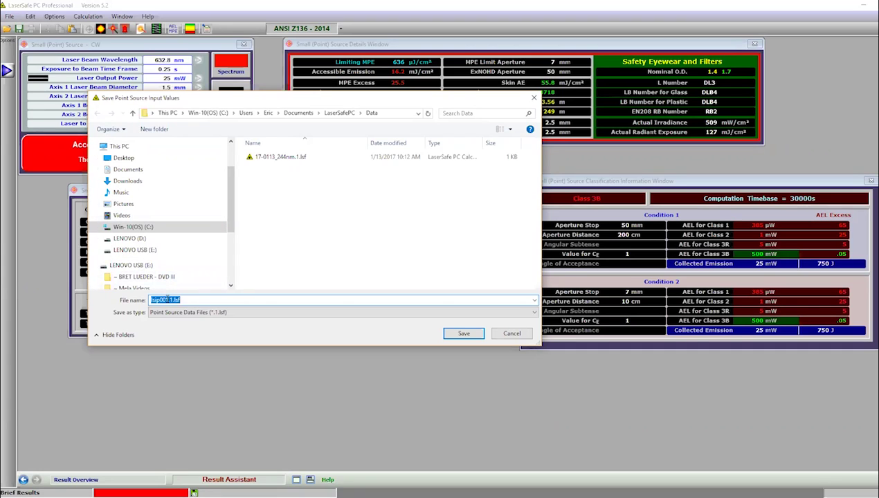
{"action": "left_click", "coordinate": [165, 299]}
{"action": "double_click", "coordinate": [167, 300]}
{"action": "type", "text": "Holographer"}
{"action": "key", "text": "Return"}
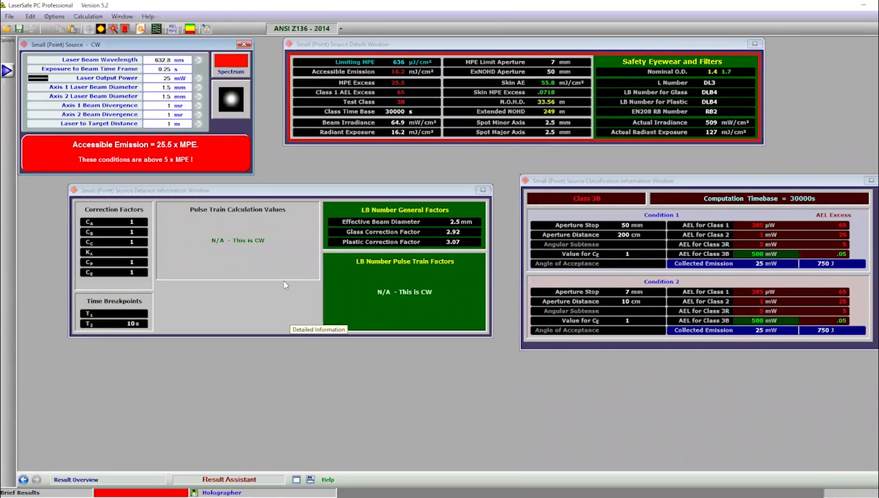
Step: Check which file types the Source Details results can be saved as, and close the save dialog without saving
{"action": "left_click", "coordinate": [427, 48]}
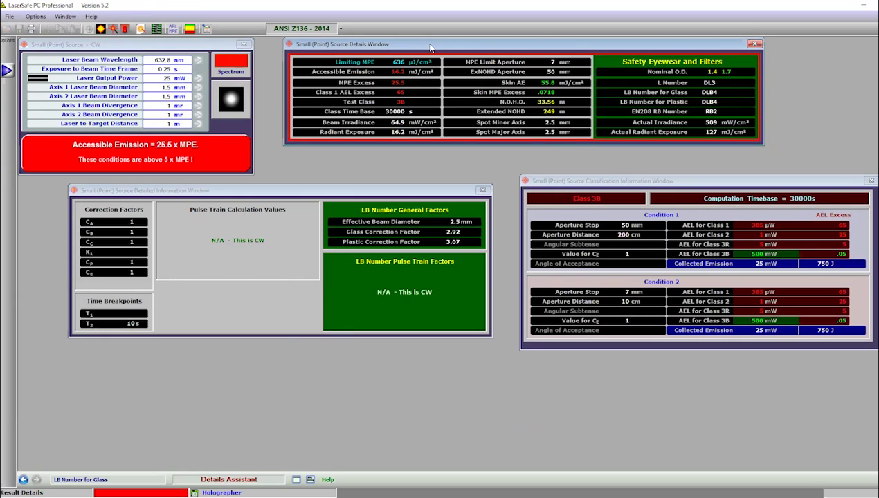
{"action": "left_click", "coordinate": [9, 17]}
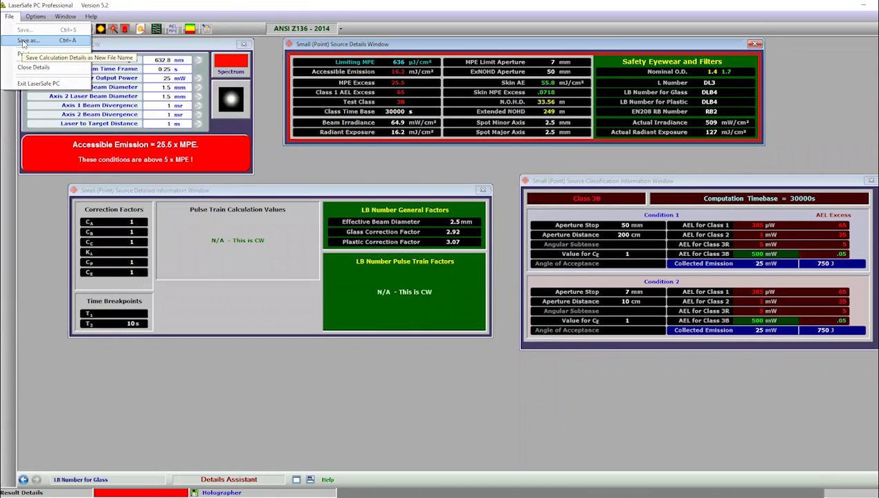
{"action": "left_click", "coordinate": [23, 42]}
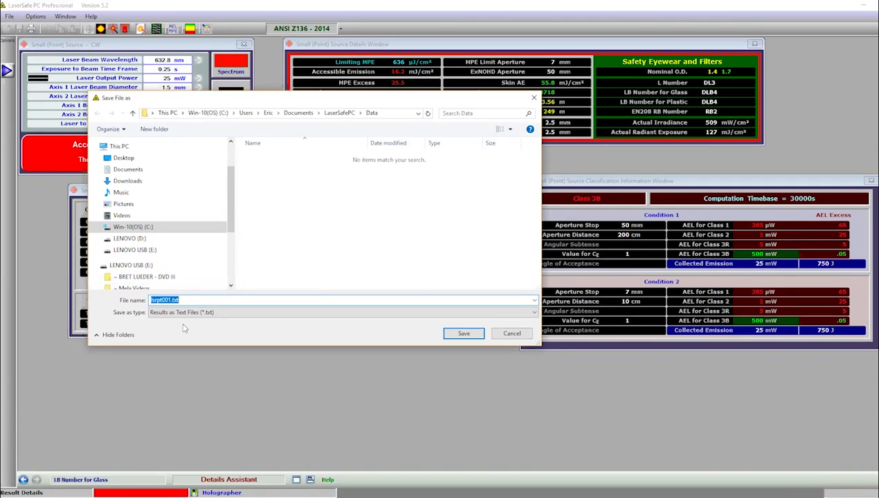
{"action": "left_click", "coordinate": [534, 312]}
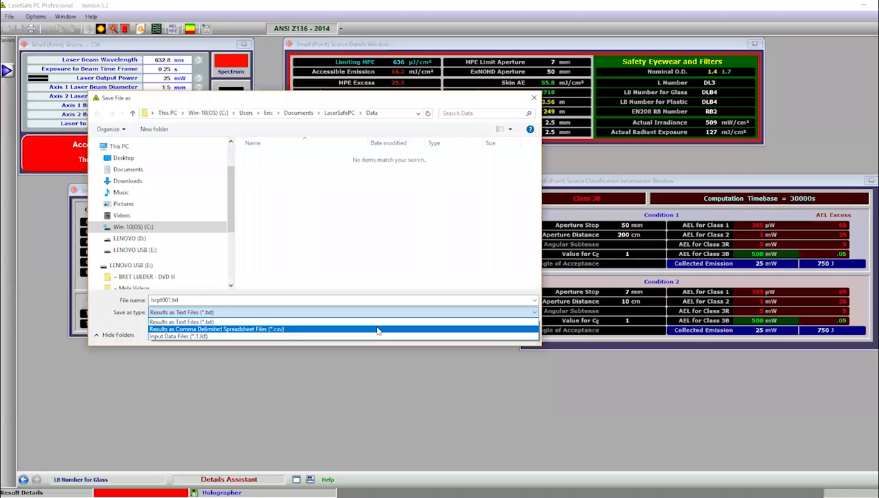
{"action": "left_click", "coordinate": [534, 96]}
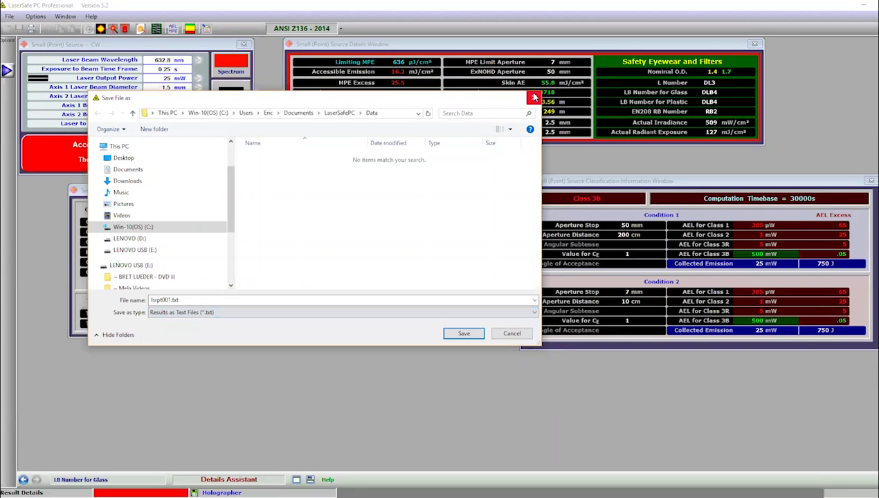
{"action": "left_click", "coordinate": [534, 96]}
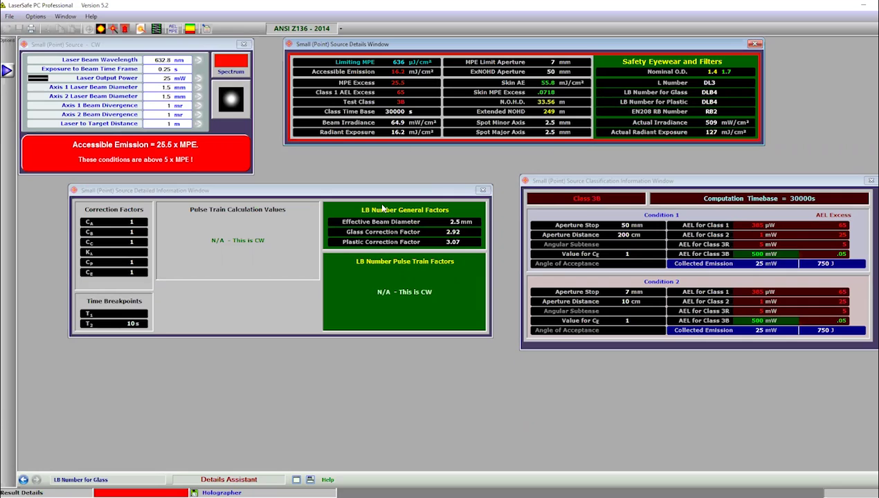
Step: Open the AEL & MPE Calculator and calculate with the current evaluation's wavelength of 632.8 nm and exposure time of 0.25 s
{"action": "left_click", "coordinate": [595, 182]}
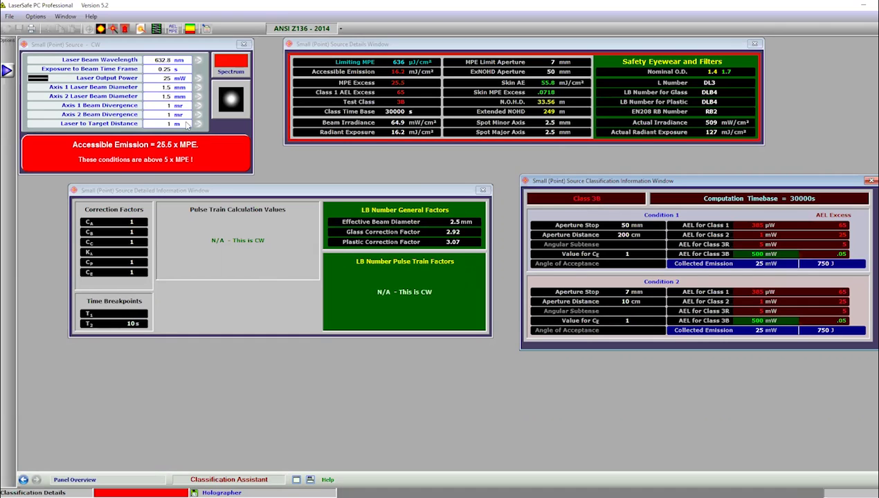
{"action": "left_click", "coordinate": [174, 29]}
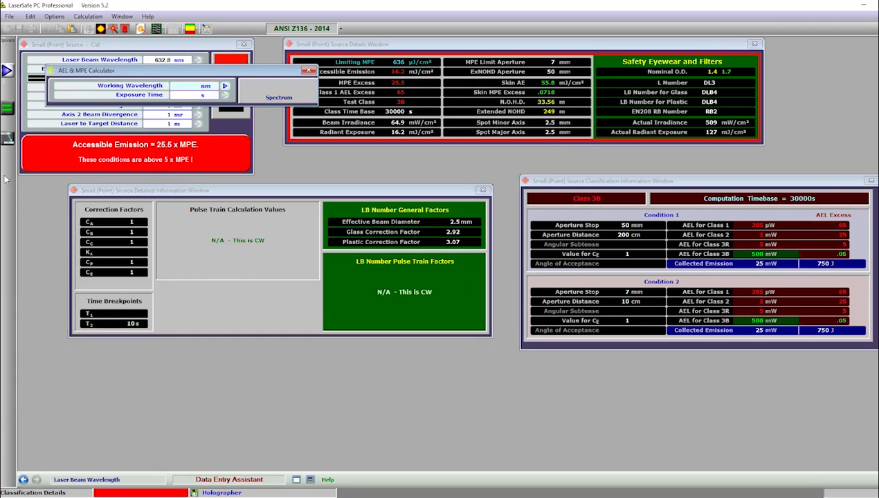
{"action": "left_click", "coordinate": [11, 142]}
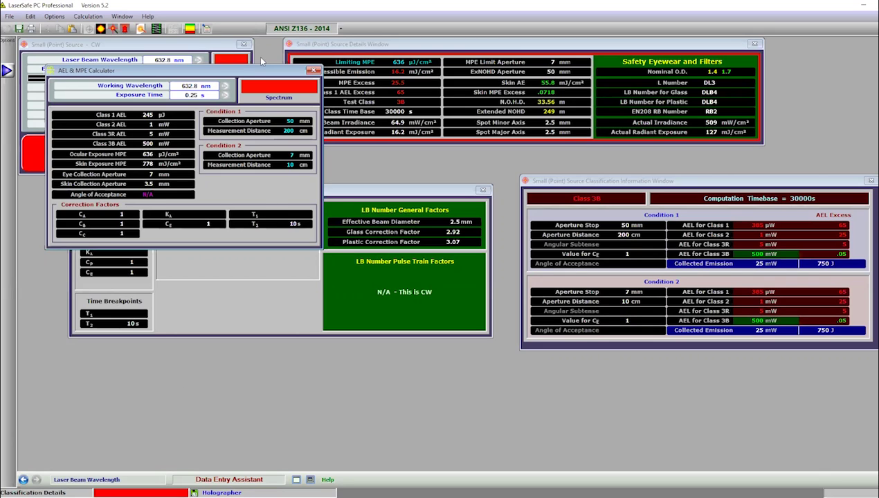
Step: Compare the results under CDRH Classification, return to the ANSI Z136 - 2014 standard, and close the AEL & MPE Calculator
{"action": "left_click", "coordinate": [340, 28]}
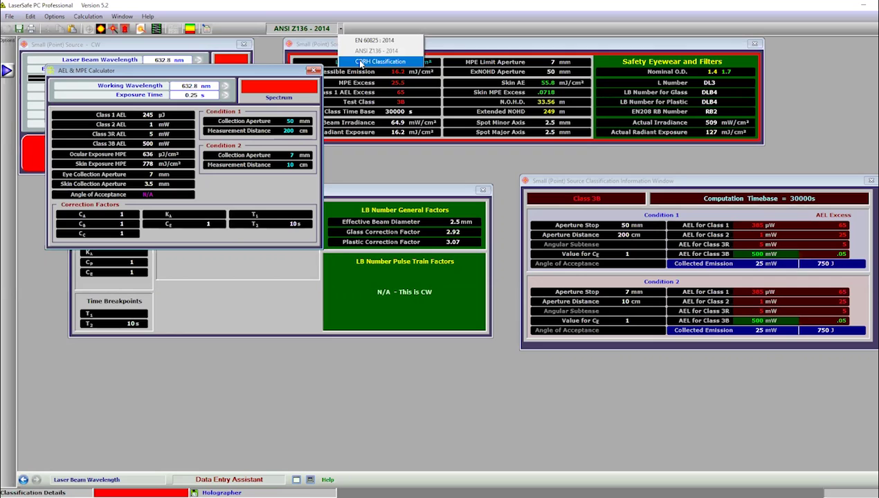
{"action": "left_click", "coordinate": [360, 61]}
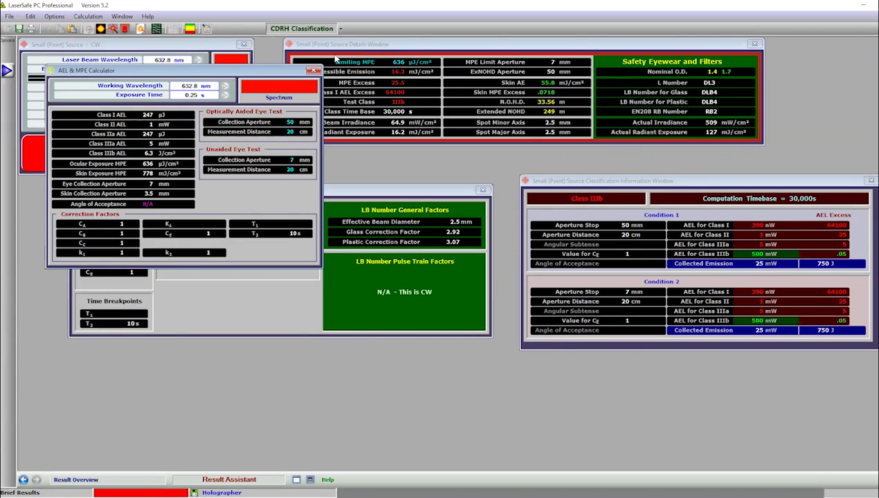
{"action": "left_click", "coordinate": [340, 29]}
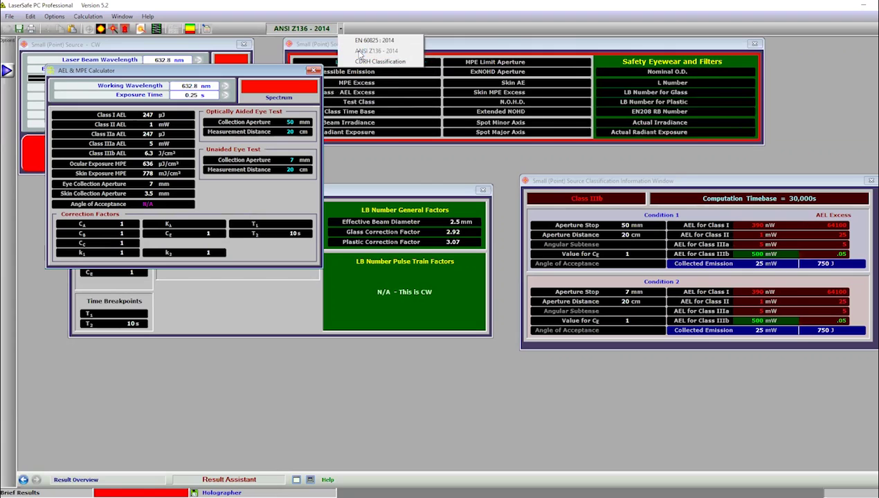
{"action": "left_click", "coordinate": [359, 51]}
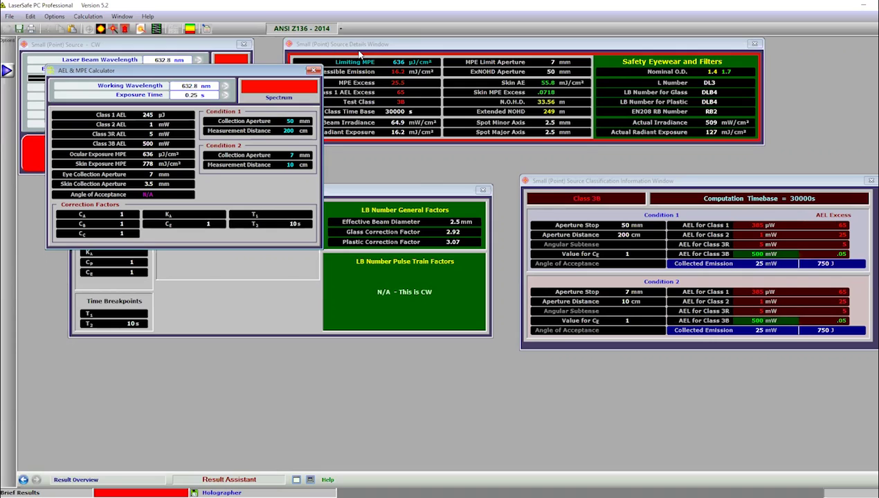
{"action": "left_click", "coordinate": [313, 72]}
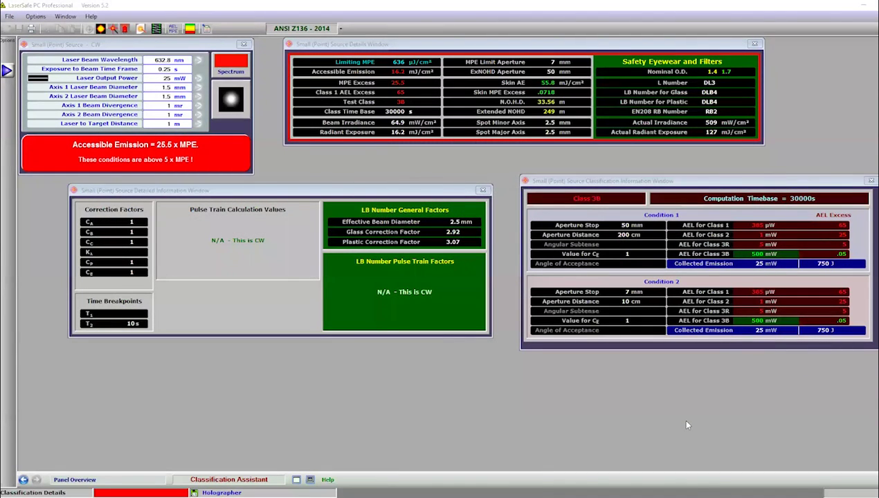
Step: Review the classification time bases in the Laser Product Classifications window, moving it clear of the results, and close it
{"action": "left_click", "coordinate": [190, 29]}
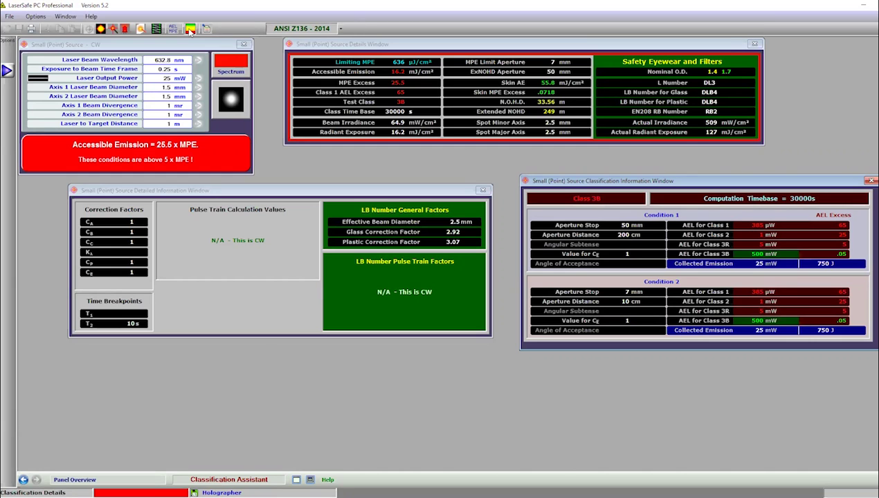
{"action": "left_click", "coordinate": [190, 29]}
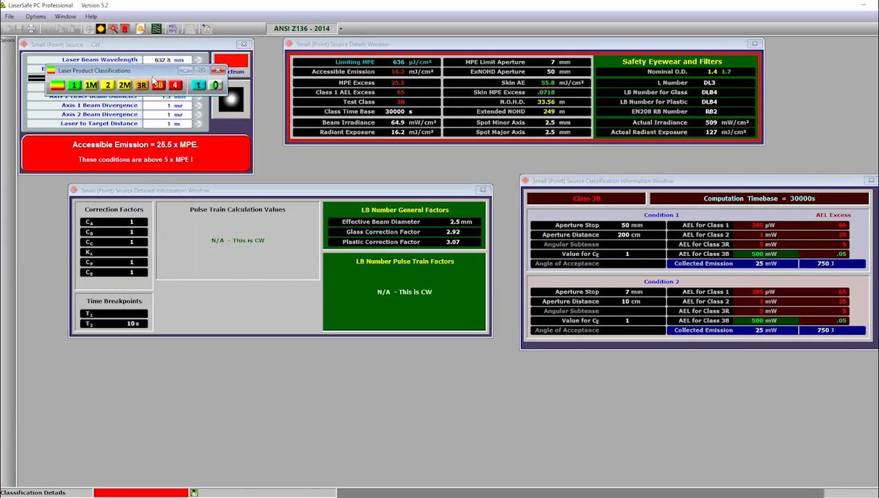
{"action": "left_click", "coordinate": [198, 86]}
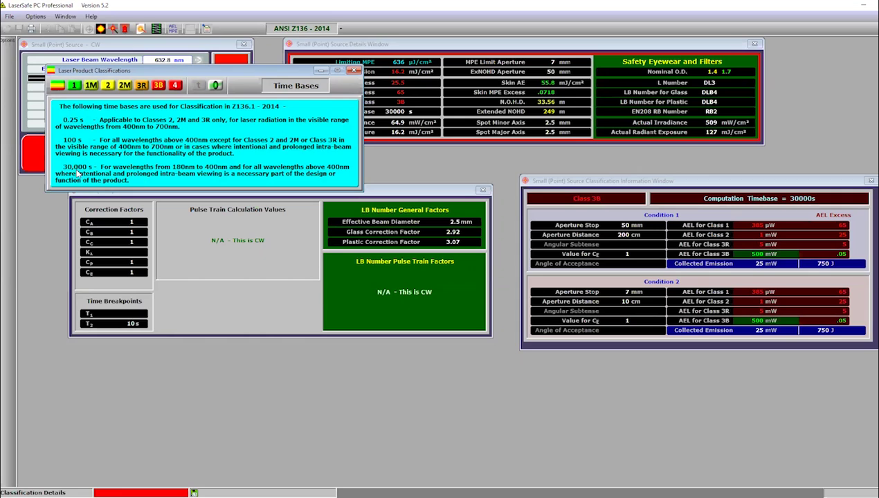
{"action": "left_click_drag", "start_coordinate": [186, 72], "coordinate": [277, 339]}
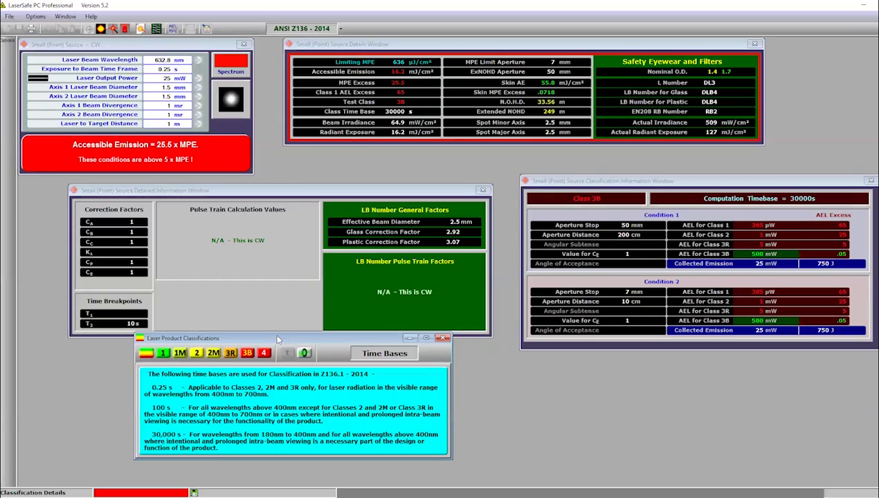
{"action": "left_click_drag", "start_coordinate": [281, 339], "coordinate": [325, 353]}
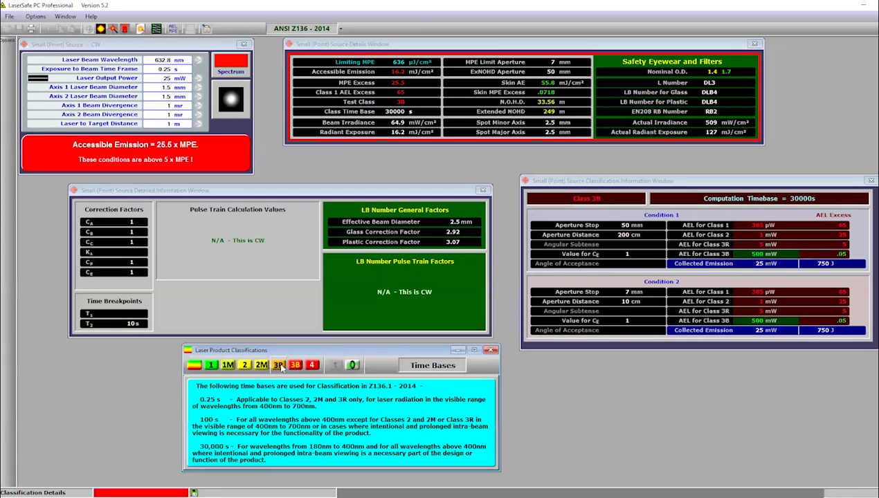
{"action": "left_click", "coordinate": [491, 351]}
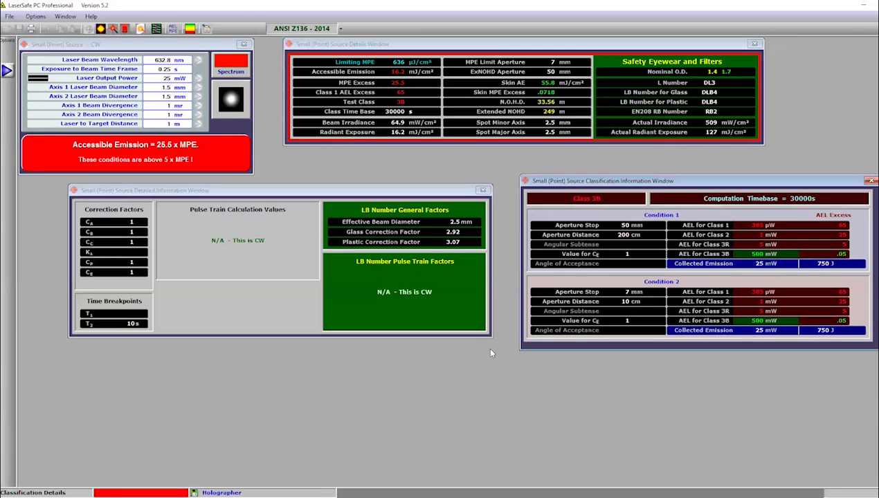
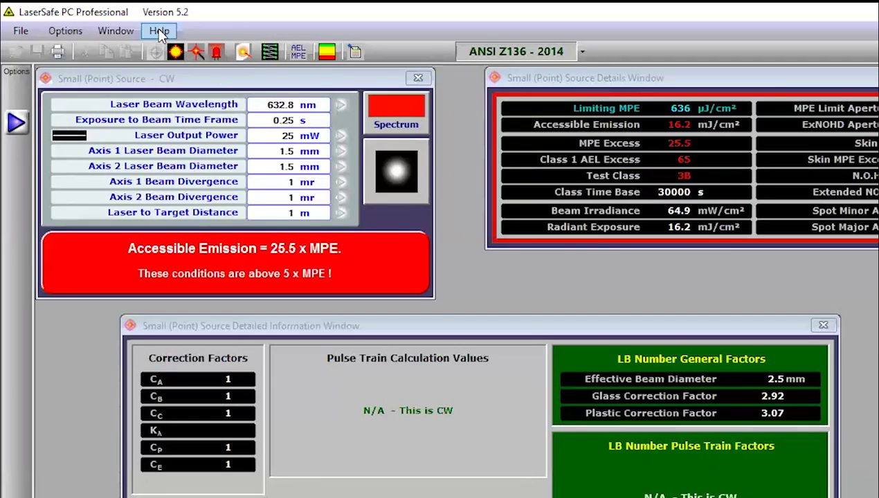
Step: Open Colour Help and examine its guidance on visible wavelength and luminous efficiency in the normal-size Menu Assistant
{"action": "left_click", "coordinate": [92, 18]}
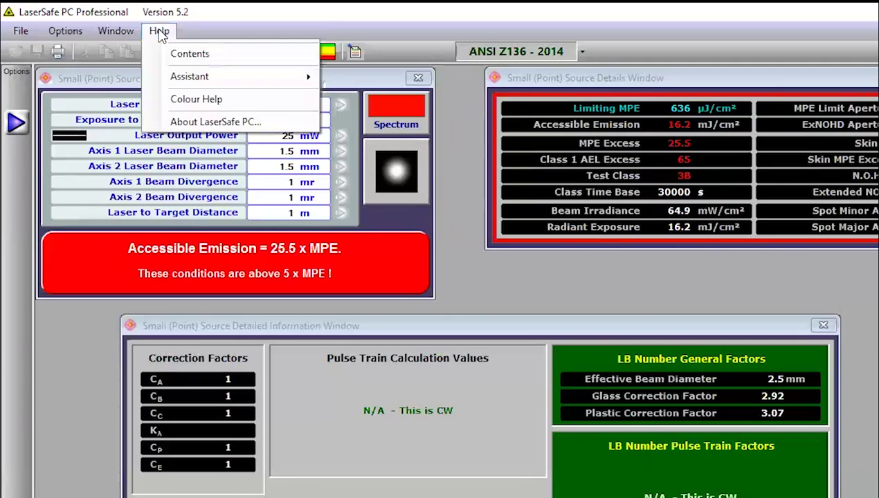
{"action": "left_click", "coordinate": [183, 101]}
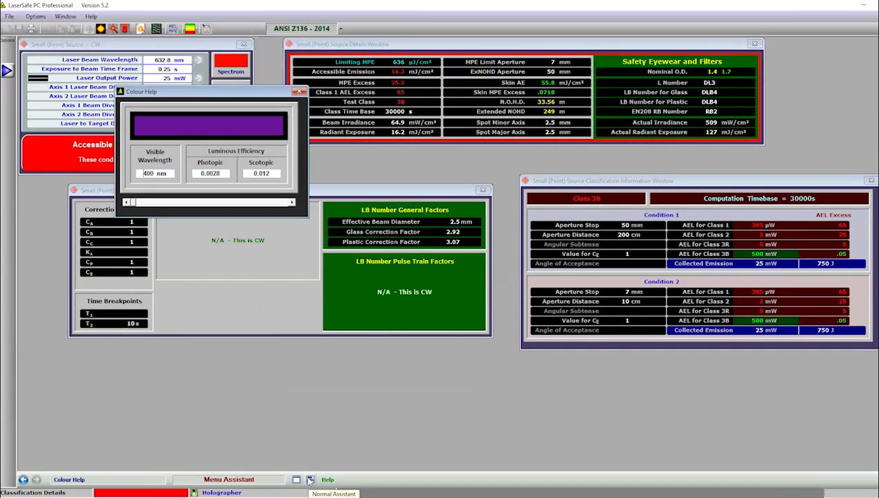
{"action": "left_click", "coordinate": [309, 479]}
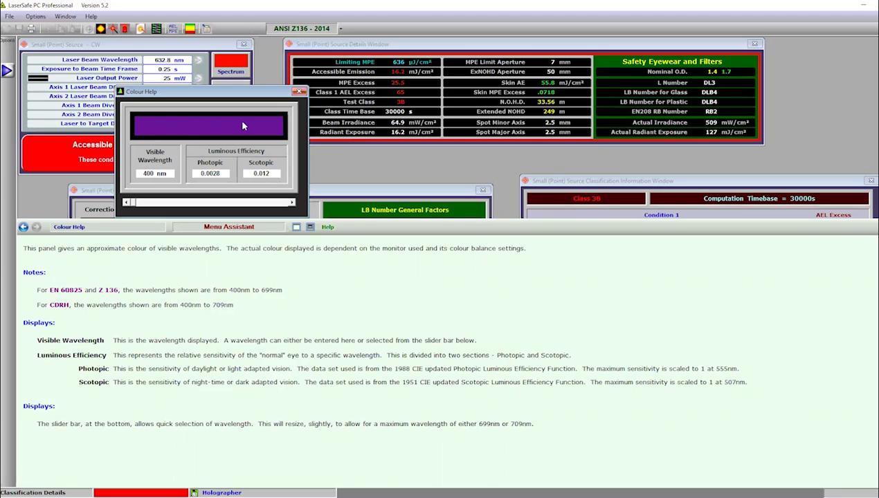
{"action": "mouse_move", "coordinate": [185, 133]}
{"action": "mouse_move", "coordinate": [240, 158]}
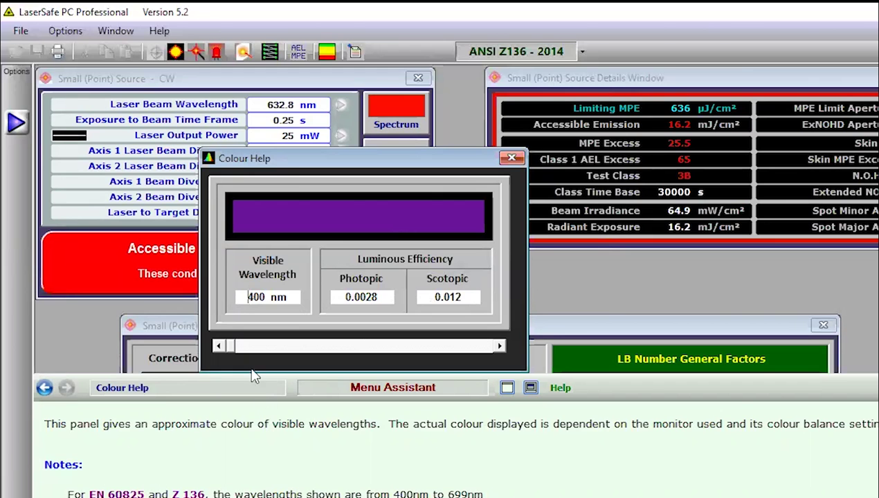
Step: Compare colours and luminous efficiencies in Colour Help at 561, 555 and 508 nm, and move on to a longer wavelength
{"action": "left_click_drag", "start_coordinate": [232, 346], "coordinate": [370, 348]}
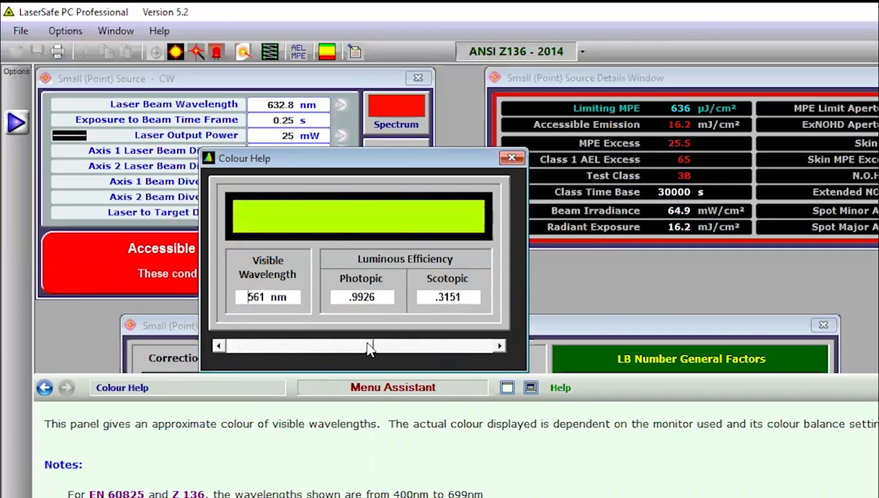
{"action": "double_click", "coordinate": [254, 294]}
{"action": "left_click_drag", "start_coordinate": [367, 346], "coordinate": [363, 346]}
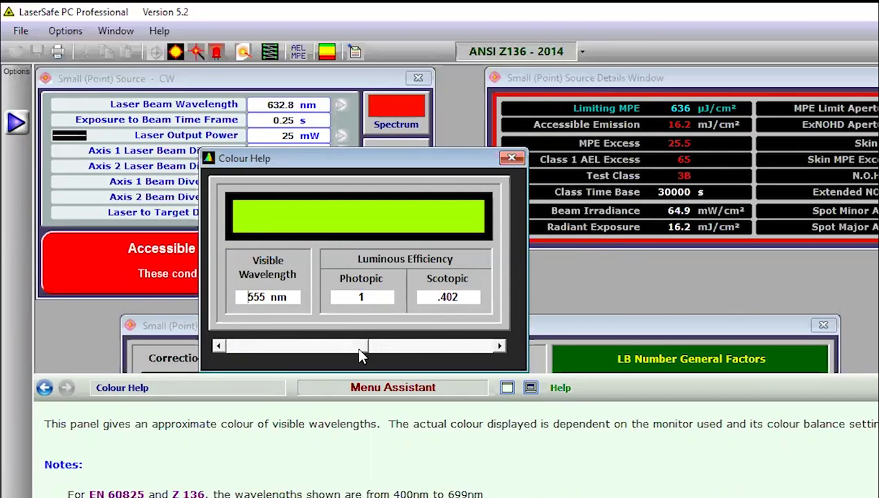
{"action": "left_click_drag", "start_coordinate": [365, 348], "coordinate": [327, 348]}
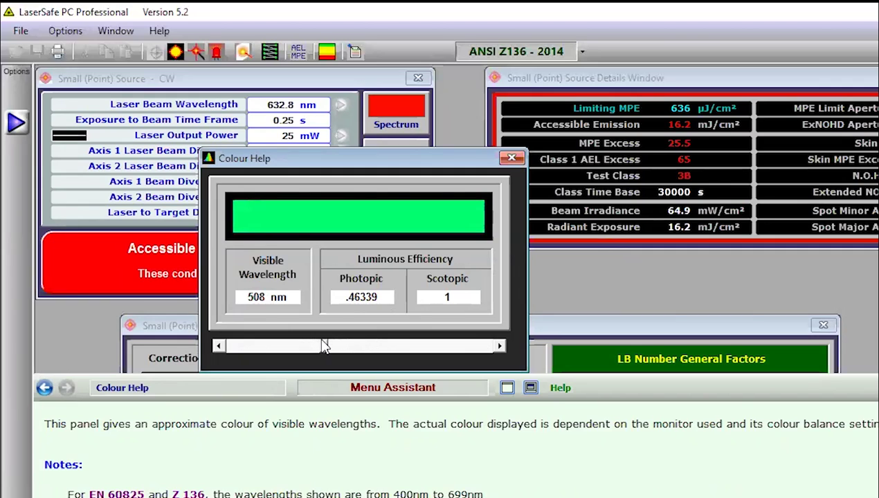
{"action": "left_click_drag", "start_coordinate": [324, 348], "coordinate": [430, 347]}
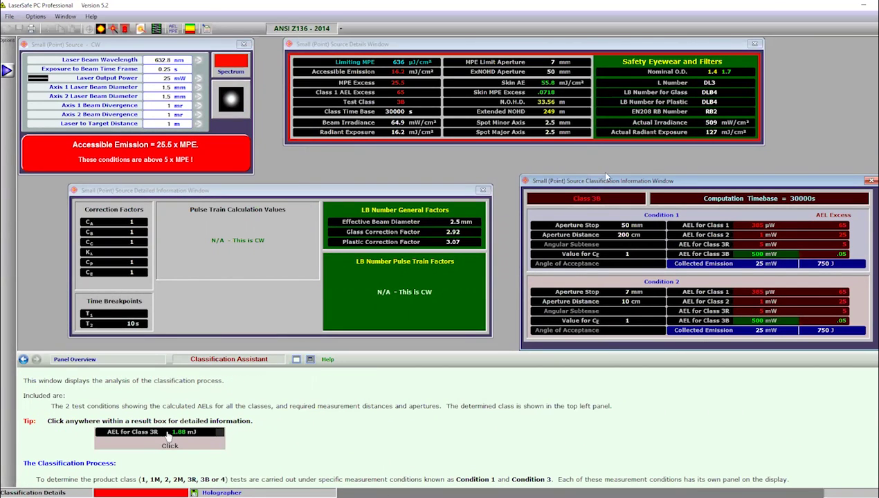
Step: Reposition the classification information window beside the detailed information window and minimize the Classification Assistant
{"action": "mouse_move", "coordinate": [609, 180]}
{"action": "left_mouse_down"}
{"action": "mouse_move", "coordinate": [609, 167]}
{"action": "mouse_move", "coordinate": [604, 191]}
{"action": "left_mouse_up"}
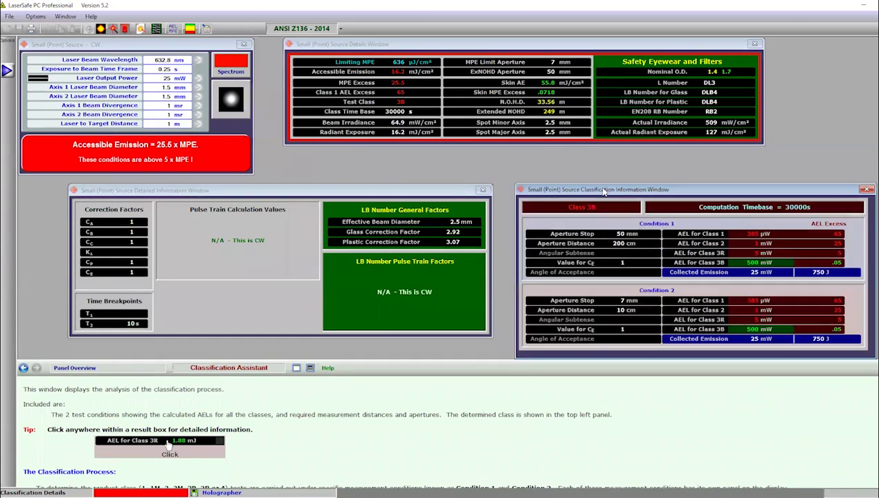
{"action": "left_click", "coordinate": [311, 369]}
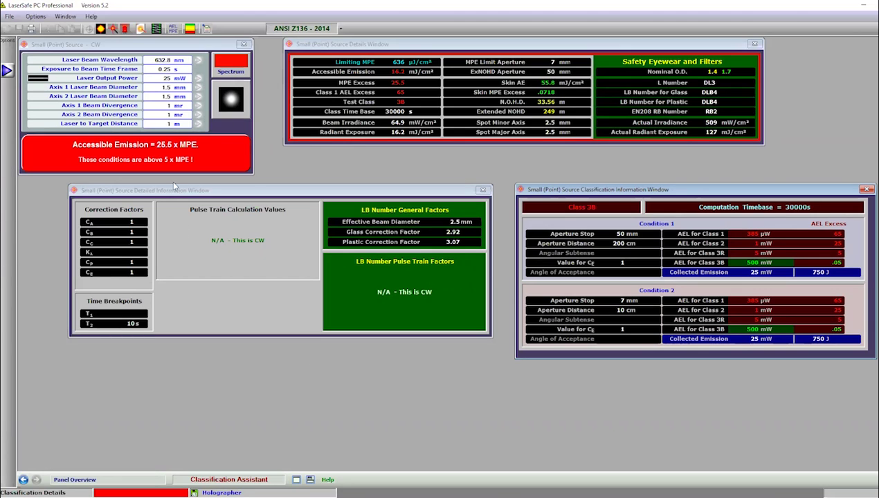
Step: Load the saved point source input values from the file 17-0113_244nm.1.lsf in the Data folder
{"action": "left_click", "coordinate": [52, 45]}
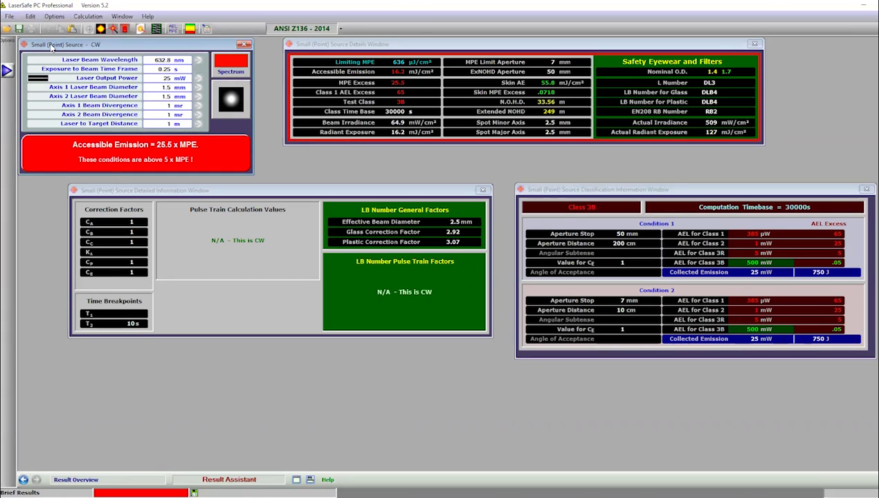
{"action": "left_click", "coordinate": [7, 31]}
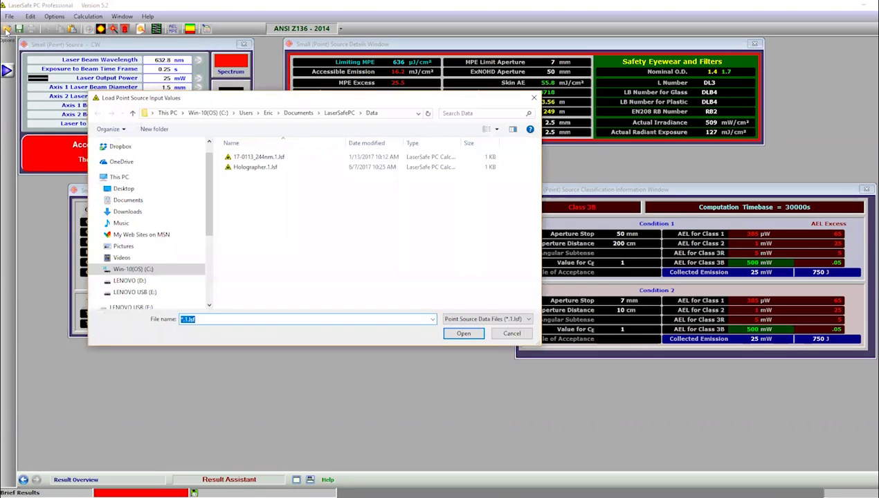
{"action": "left_click", "coordinate": [252, 157]}
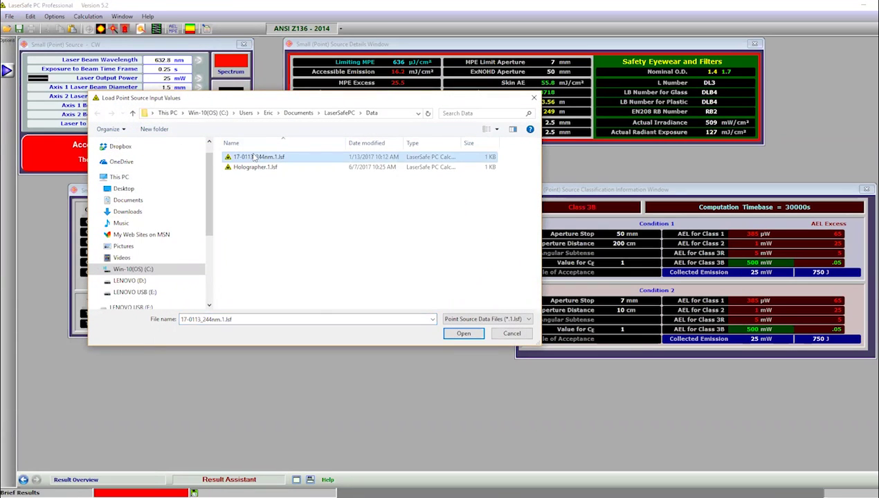
{"action": "left_click", "coordinate": [463, 334]}
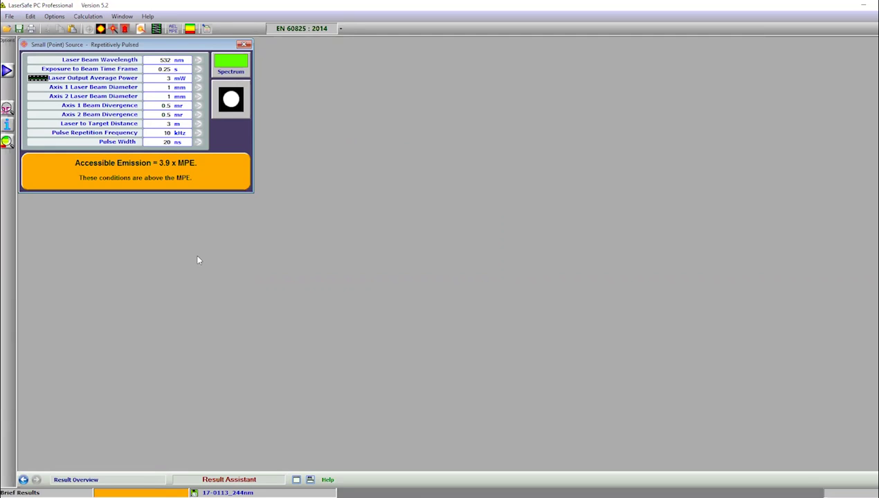
Step: Open the point source result details and detailed information windows and arrange them clear of the input window
{"action": "left_click", "coordinate": [7, 111]}
{"action": "left_click", "coordinate": [6, 110]}
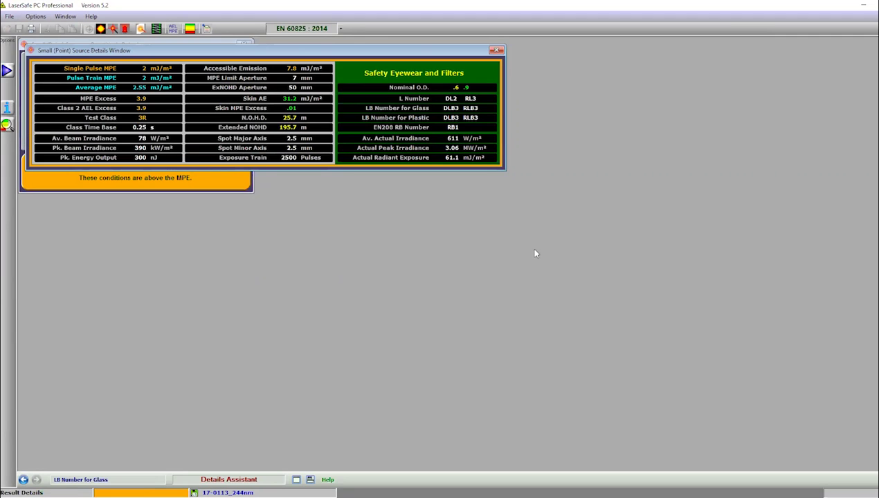
{"action": "left_click_drag", "start_coordinate": [296, 51], "coordinate": [506, 45]}
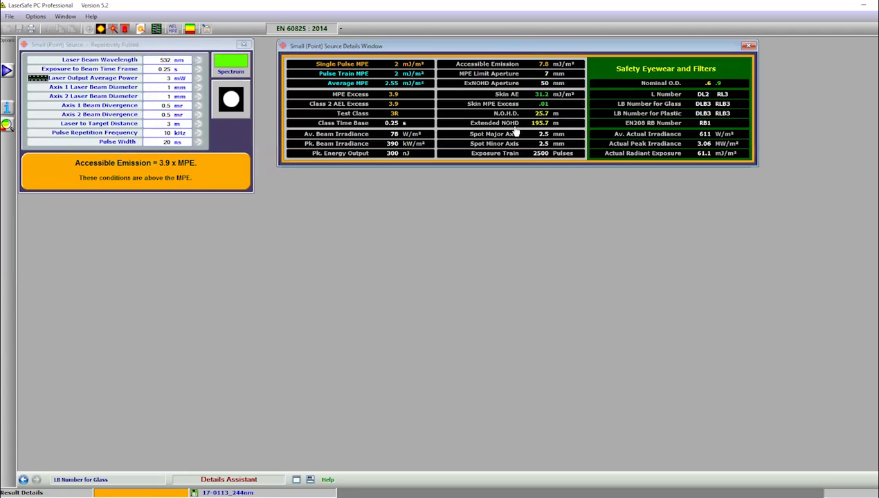
{"action": "left_click", "coordinate": [8, 109]}
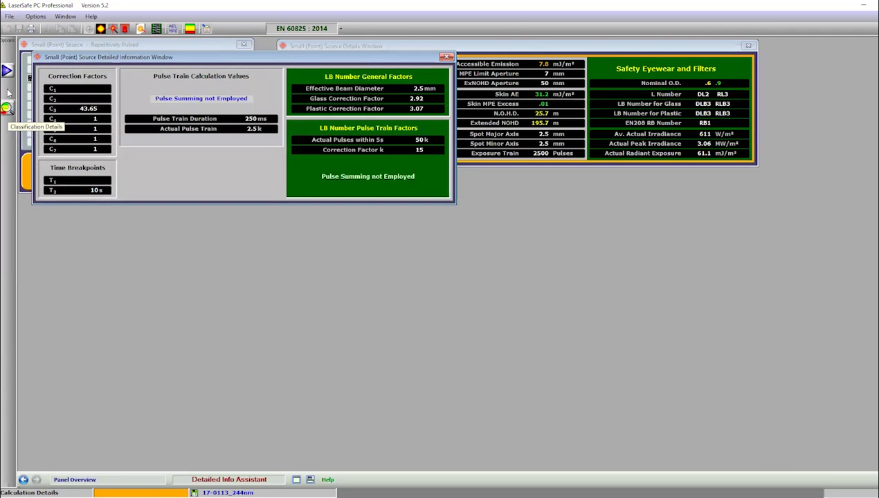
{"action": "left_click_drag", "start_coordinate": [156, 58], "coordinate": [524, 188]}
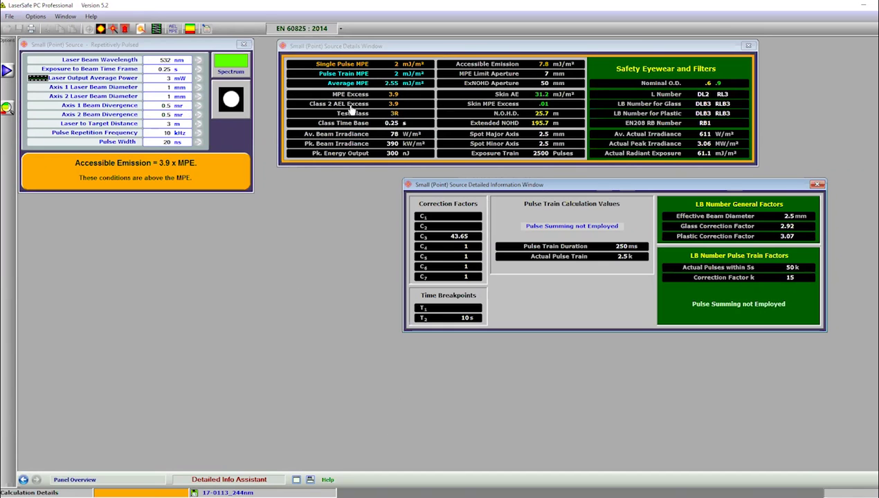
Step: Examine the Details Assistant explanations of Single Pulse, Pulse Train and Average MPE at normal size, and minimize the assistant
{"action": "left_click", "coordinate": [345, 46]}
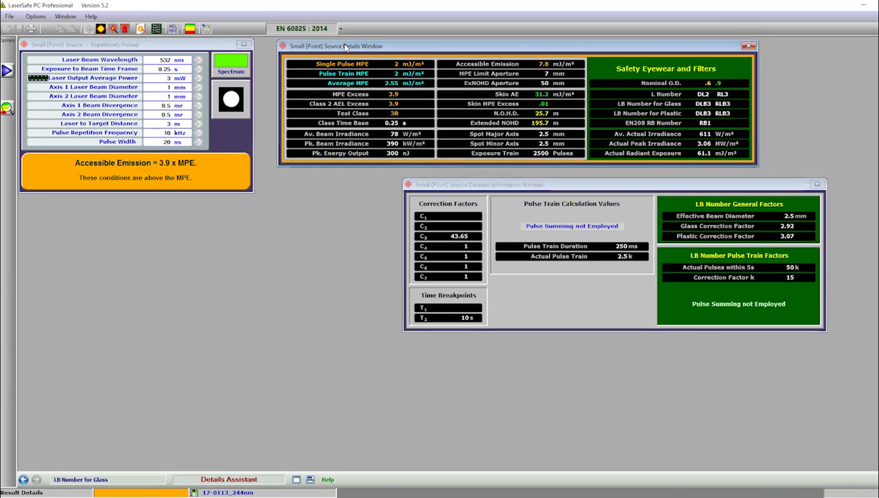
{"action": "left_click", "coordinate": [311, 480]}
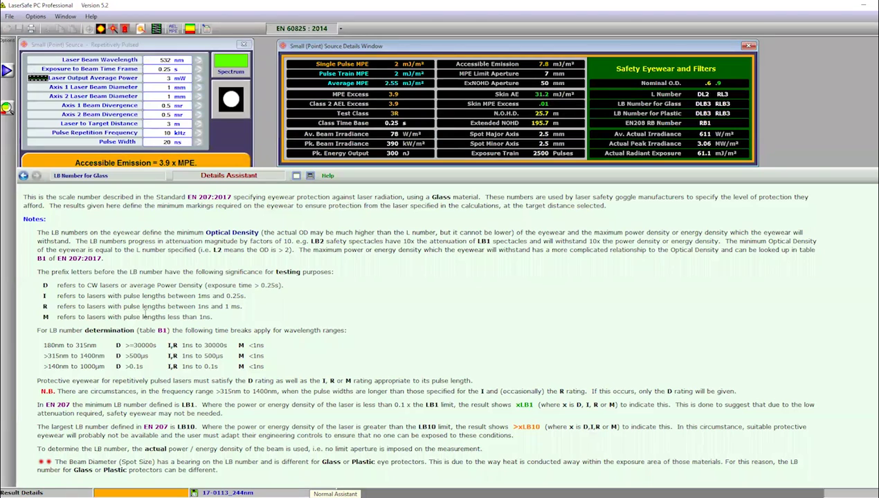
{"action": "left_click", "coordinate": [346, 66]}
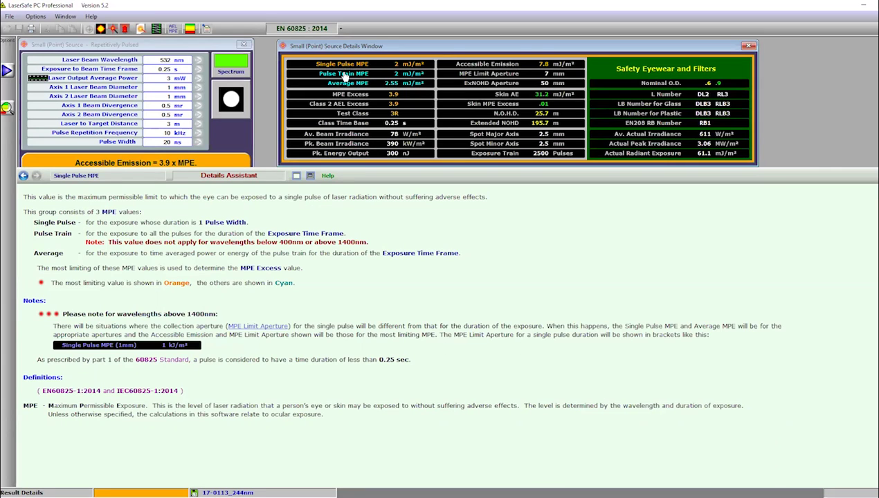
{"action": "left_click", "coordinate": [326, 76]}
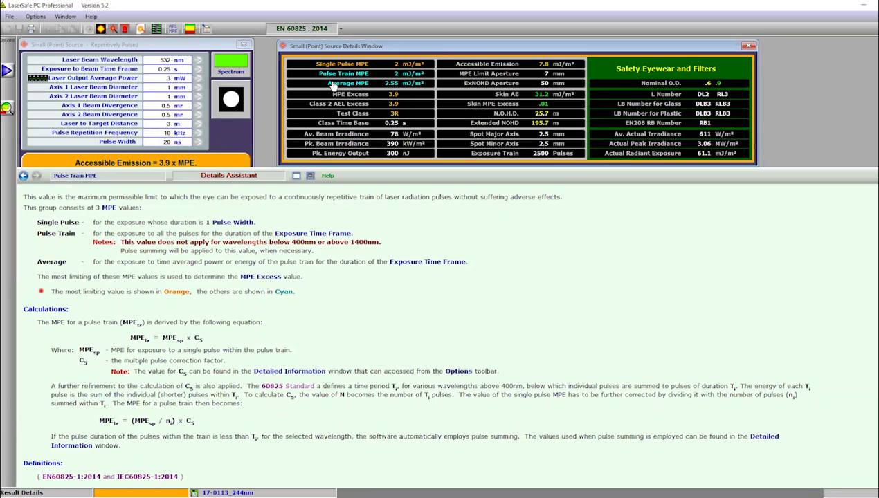
{"action": "left_click", "coordinate": [334, 84]}
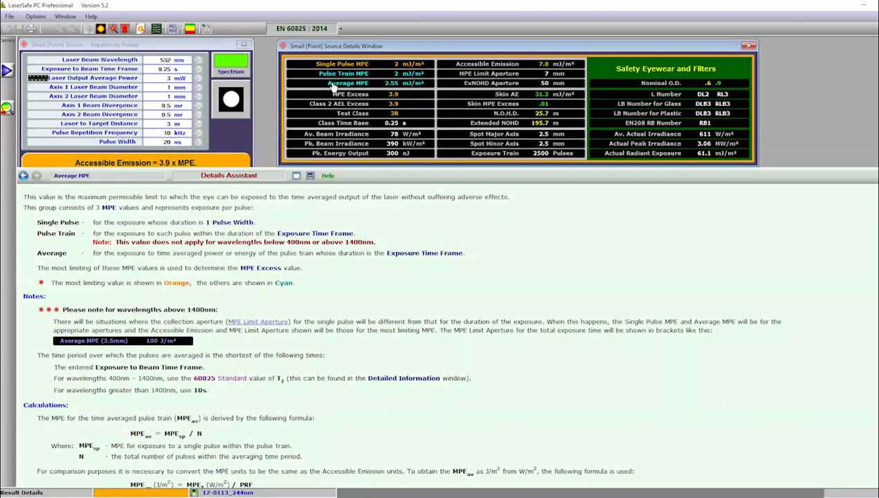
{"action": "scroll", "coordinate": [399, 243], "scroll_direction": "down", "scroll_amount": 3}
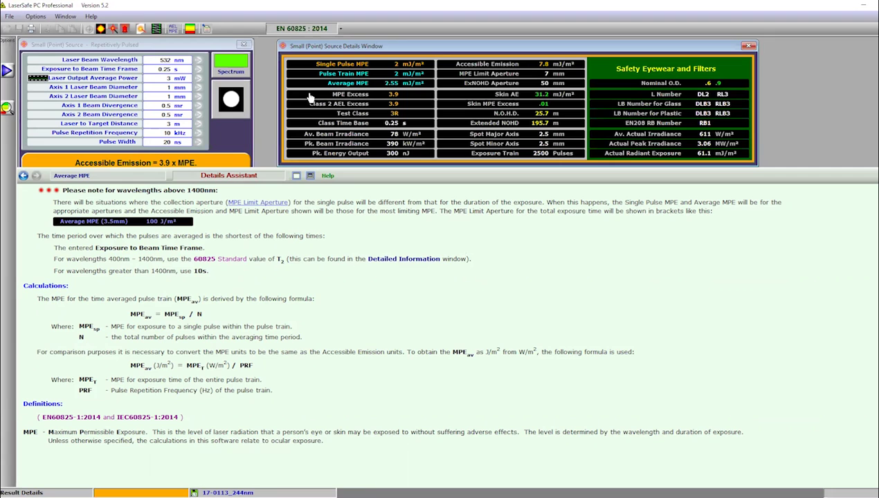
{"action": "left_click", "coordinate": [322, 77]}
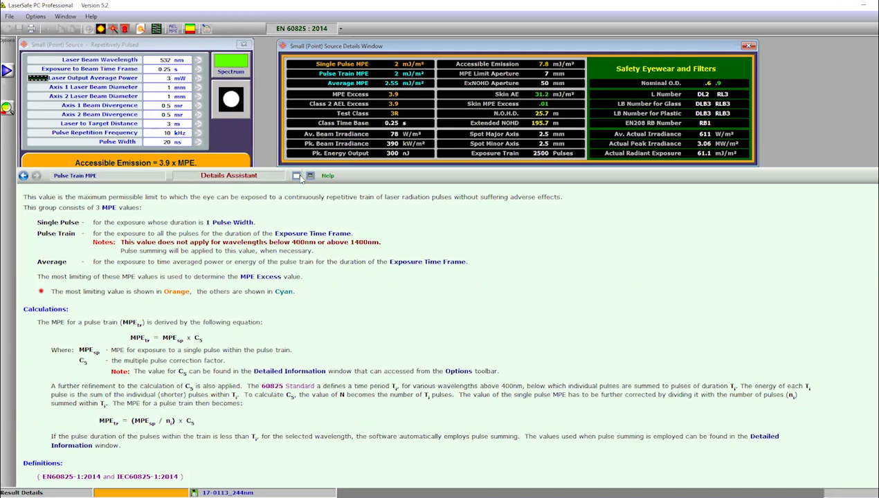
{"action": "left_click", "coordinate": [309, 176]}
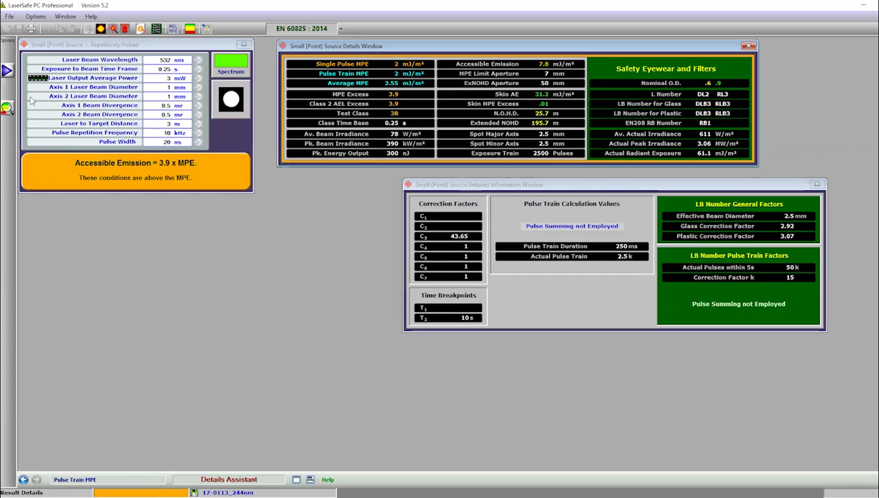
Step: Change the beam profile to Gaussian and move the recalculated details window below the input window
{"action": "left_click", "coordinate": [7, 70]}
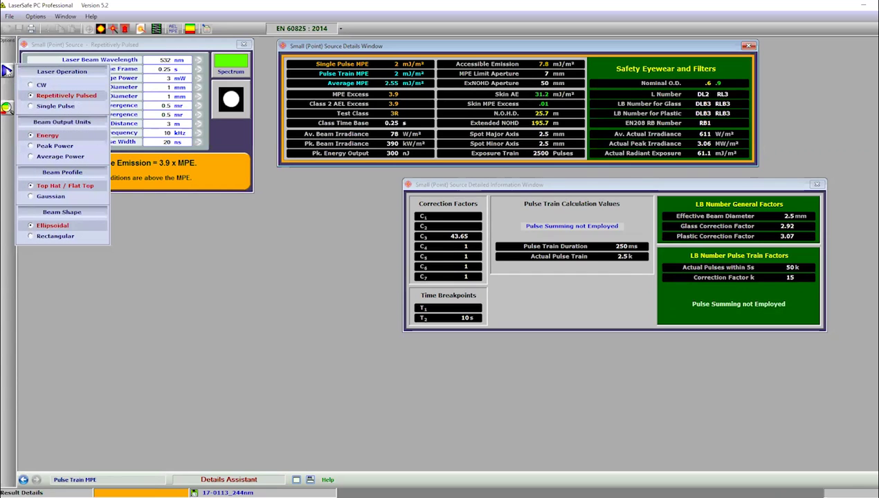
{"action": "left_click", "coordinate": [50, 196]}
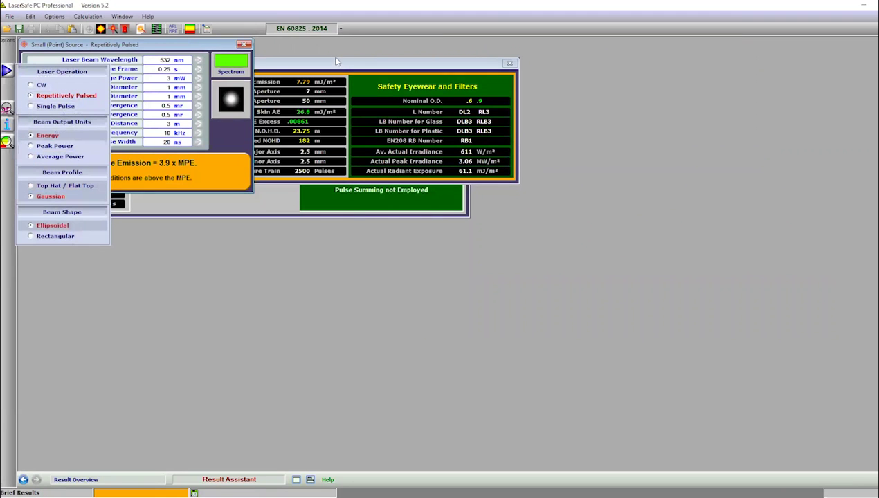
{"action": "left_click", "coordinate": [342, 67]}
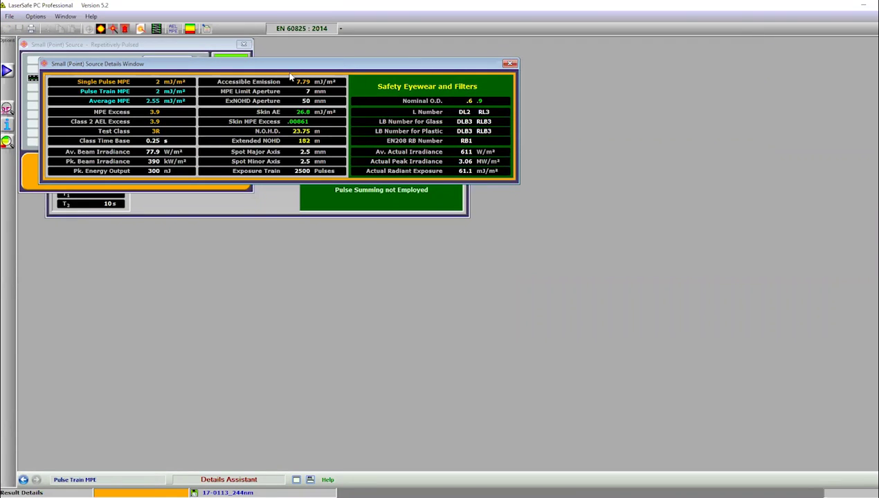
{"action": "left_click_drag", "start_coordinate": [296, 66], "coordinate": [474, 301]}
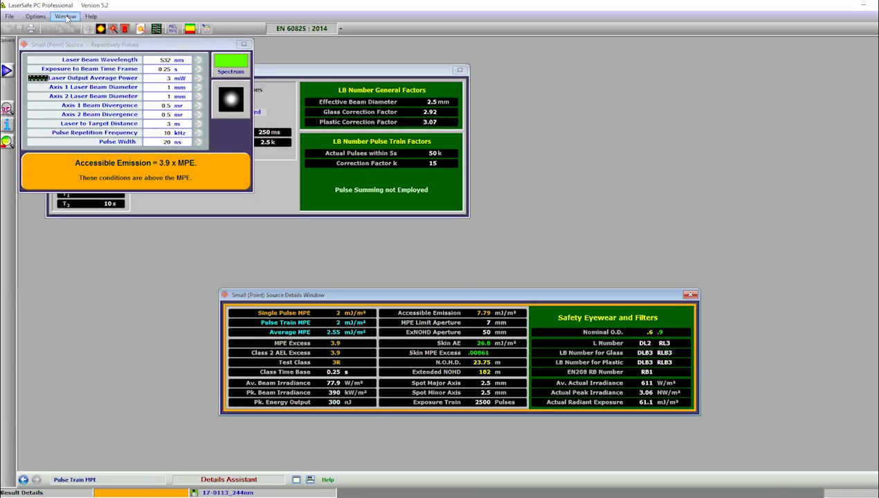
Step: Restart the small source calculator with the current input values kept
{"action": "left_click", "coordinate": [149, 46]}
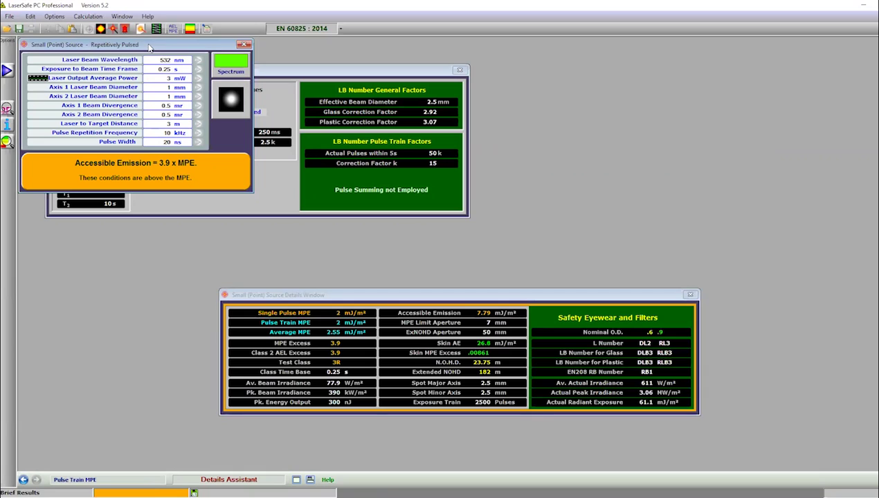
{"action": "left_click", "coordinate": [89, 17]}
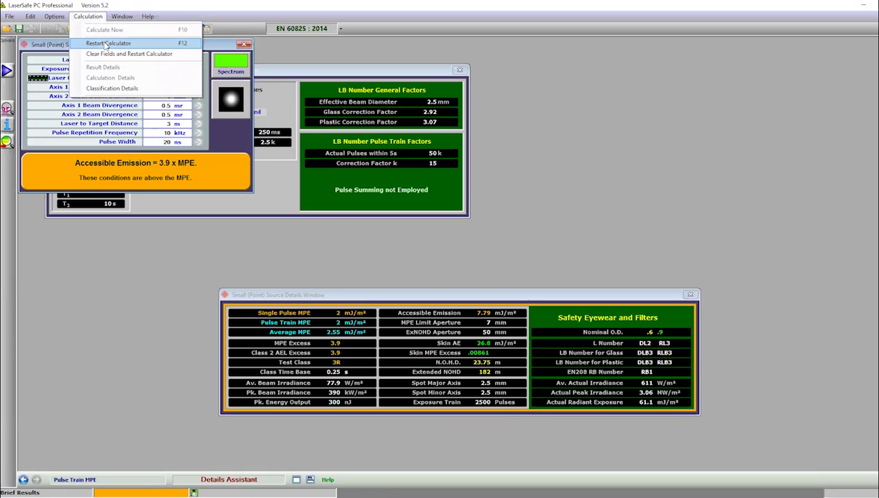
{"action": "left_click", "coordinate": [107, 43]}
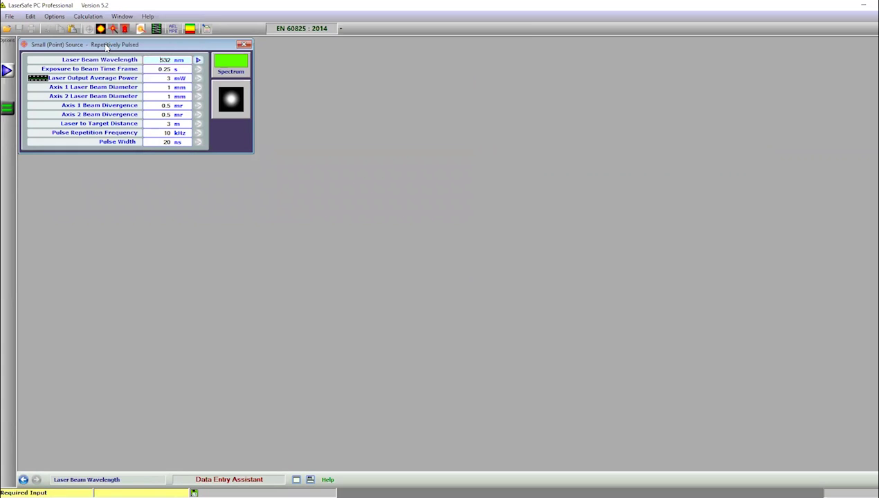
Step: Check the size units offered for the Axis 1 beam diameter and examine the Laser Beam Diameter guidance in the normal-size Data Entry Assistant
{"action": "left_click", "coordinate": [162, 87]}
{"action": "left_click", "coordinate": [198, 88]}
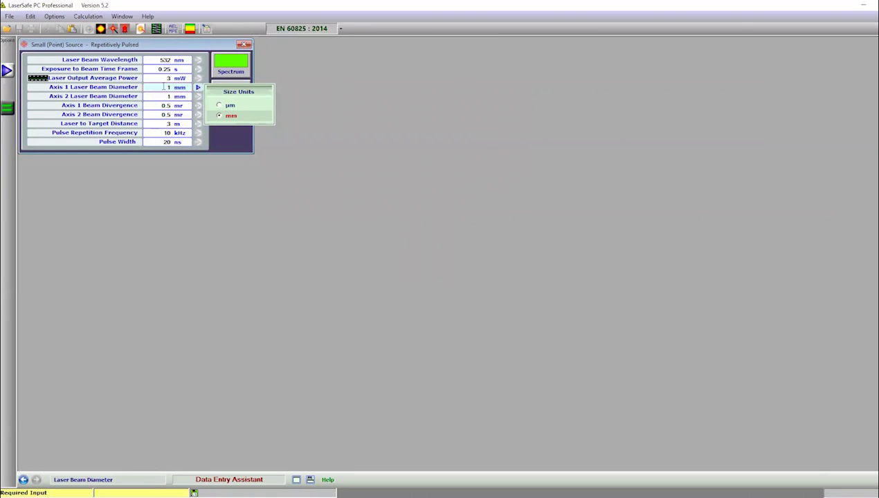
{"action": "left_click", "coordinate": [163, 87]}
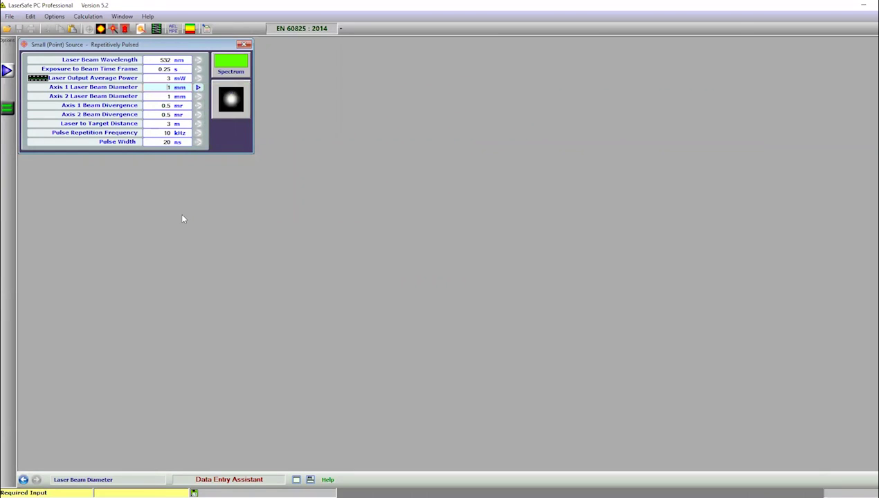
{"action": "left_click", "coordinate": [311, 480]}
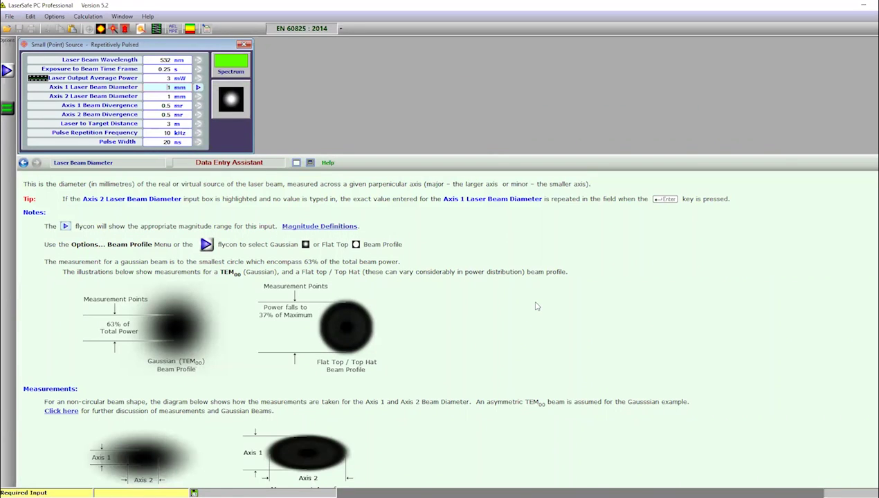
{"action": "scroll", "coordinate": [535, 306], "scroll_direction": "down", "scroll_amount": 4}
{"action": "scroll", "coordinate": [537, 306], "scroll_direction": "down", "scroll_amount": 1}
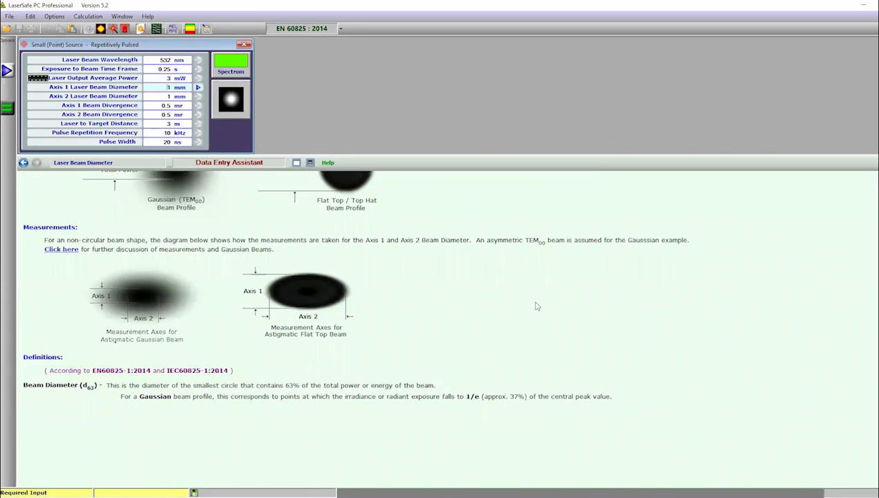
{"action": "key", "text": "Return"}
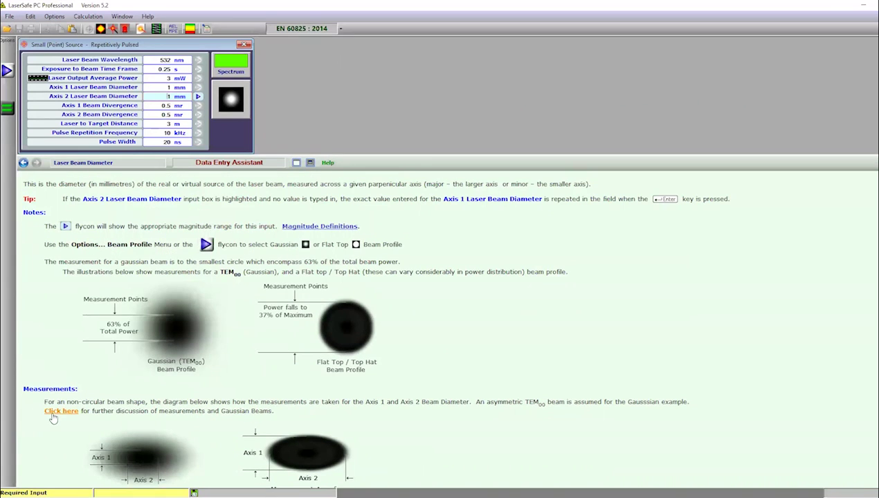
Step: Open the further discussion of beam measurements and examine its Gaussian profile, diameter correction factors, TEM modes and rectangular beam diagrams
{"action": "left_click", "coordinate": [53, 414]}
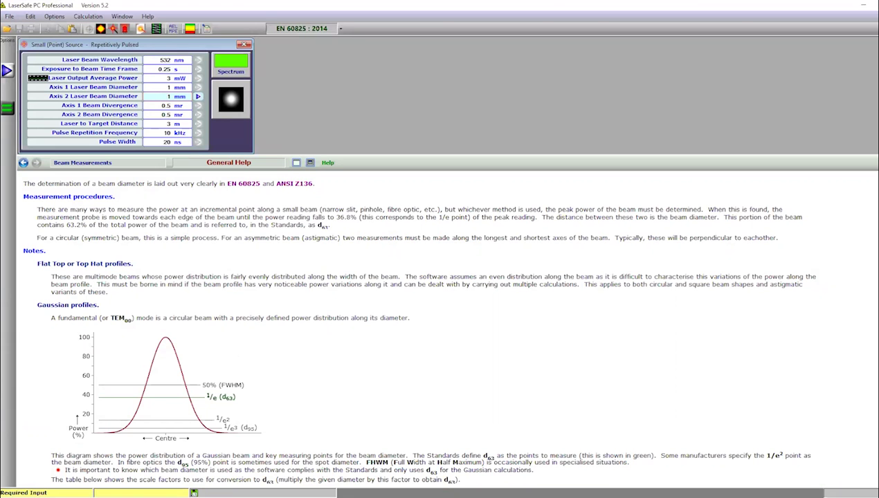
{"action": "scroll", "coordinate": [440, 326], "scroll_direction": "down", "scroll_amount": 5}
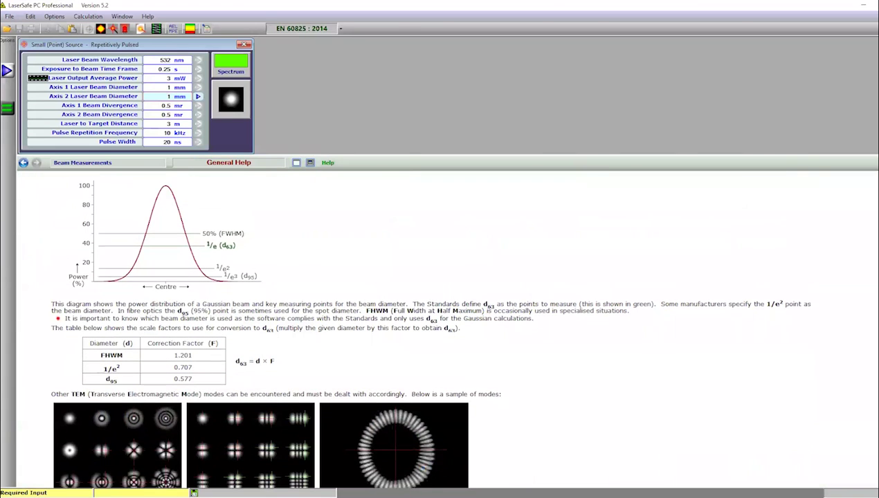
{"action": "scroll", "coordinate": [441, 325], "scroll_direction": "down", "scroll_amount": 1}
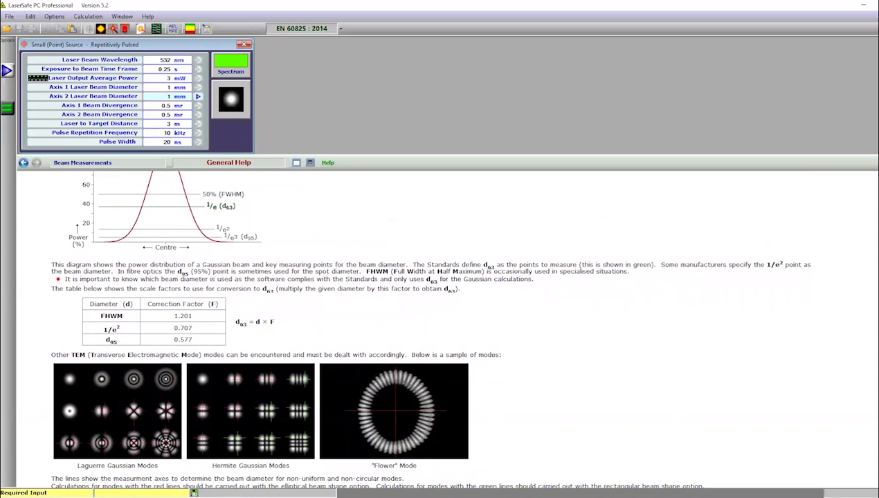
{"action": "scroll", "coordinate": [444, 293], "scroll_direction": "down", "scroll_amount": 4}
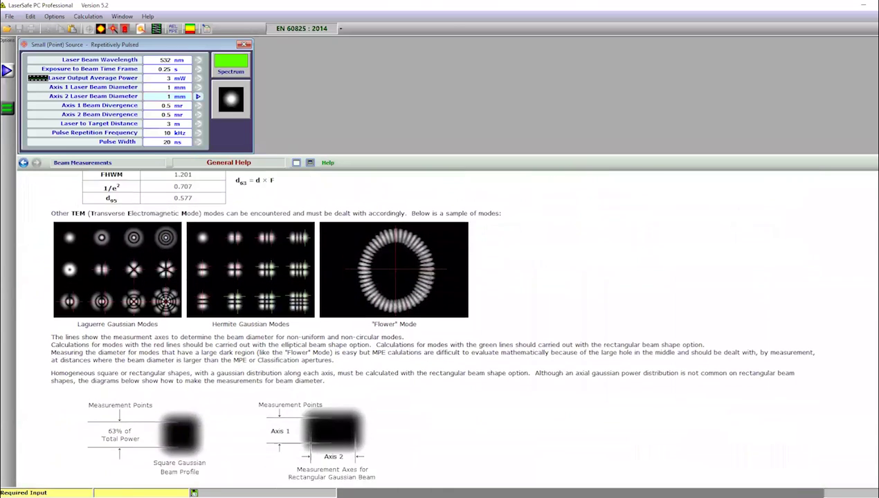
{"action": "scroll", "coordinate": [440, 325], "scroll_direction": "down", "scroll_amount": 5}
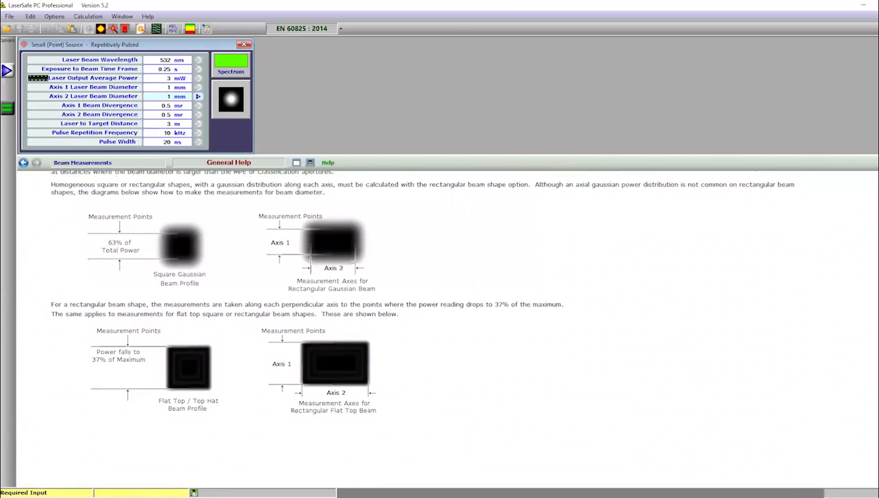
{"action": "scroll", "coordinate": [441, 326], "scroll_direction": "up", "scroll_amount": 7}
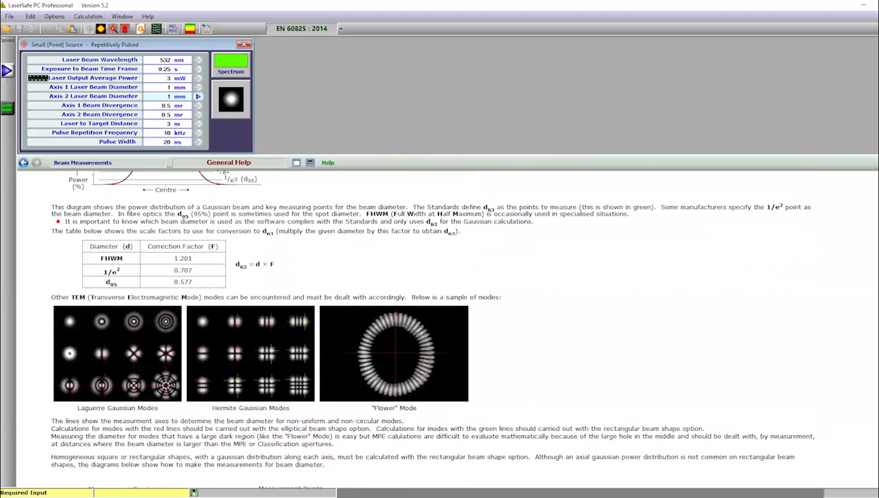
{"action": "scroll", "coordinate": [440, 325], "scroll_direction": "up", "scroll_amount": 1}
{"action": "scroll", "coordinate": [440, 325], "scroll_direction": "up", "scroll_amount": 1}
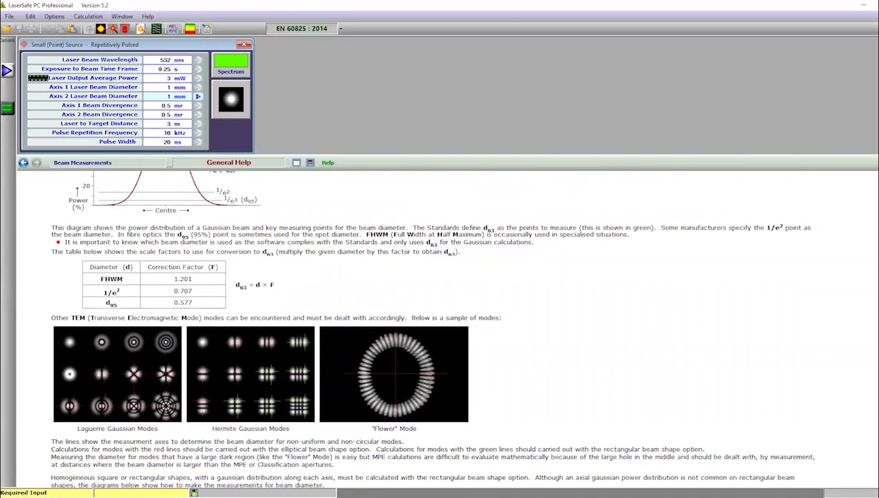
{"action": "scroll", "coordinate": [440, 325], "scroll_direction": "up", "scroll_amount": 3}
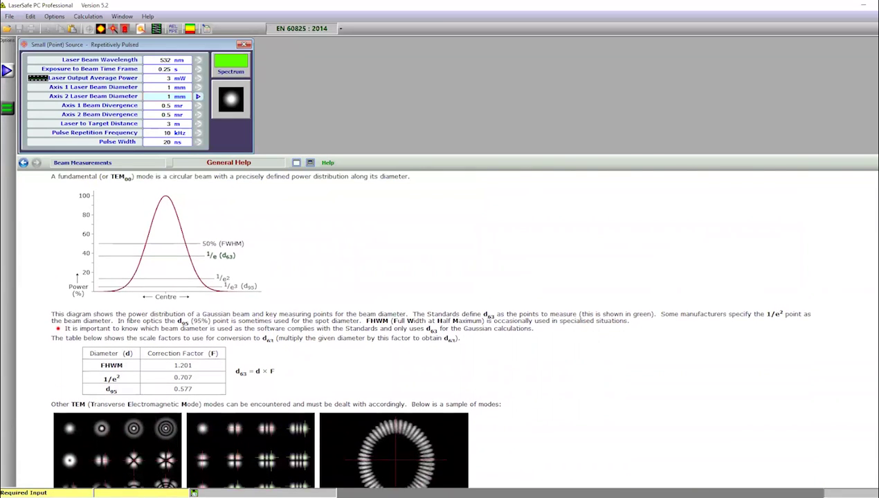
{"action": "scroll", "coordinate": [473, 308], "scroll_direction": "up", "scroll_amount": 1}
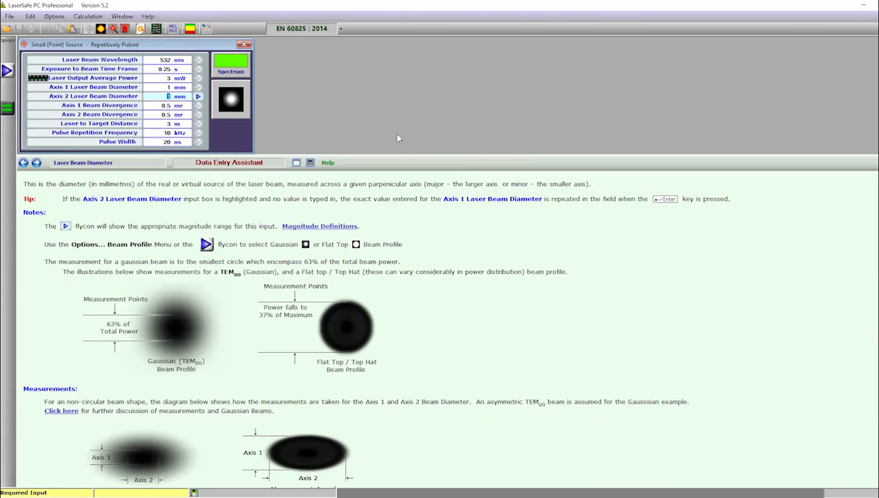
Step: Set the laser beam wavelength to 1064 nm in the small source inputs
{"action": "left_click", "coordinate": [160, 60]}
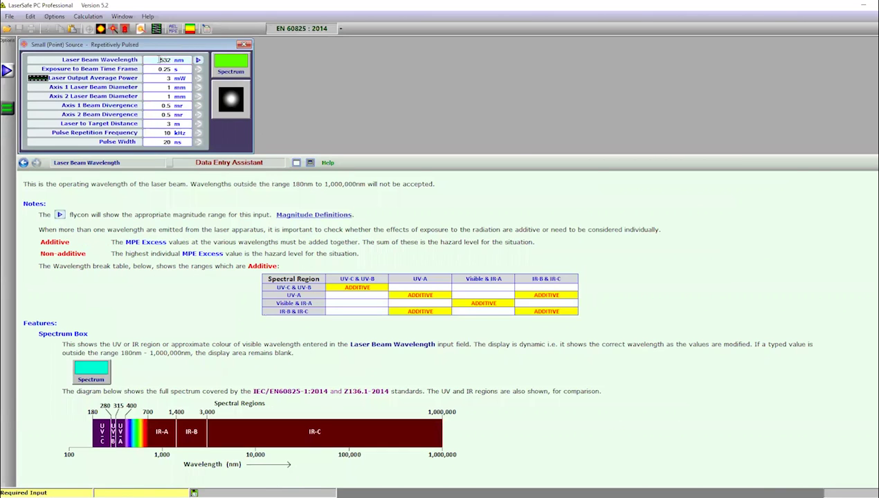
{"action": "left_click_drag", "start_coordinate": [158, 59], "coordinate": [172, 60]}
{"action": "left_click", "coordinate": [198, 60]}
{"action": "type", "text": "10"}
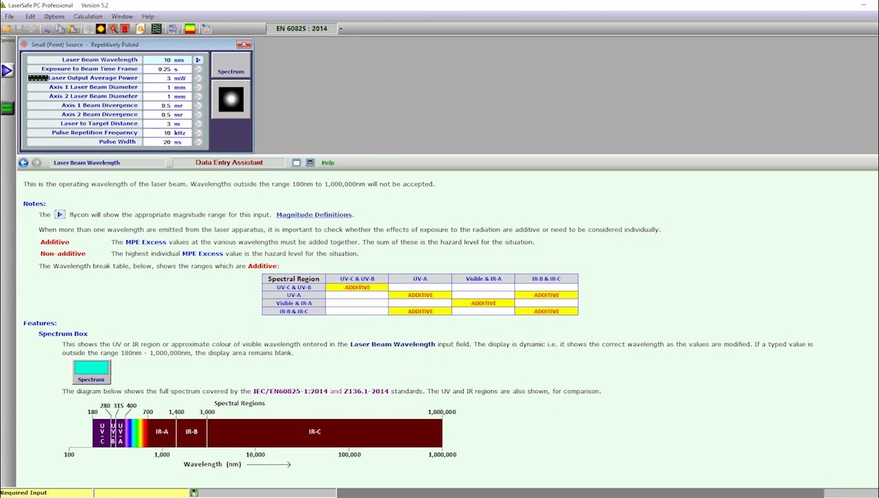
{"action": "key", "text": "BackSpace"}
{"action": "type", "text": "064"}
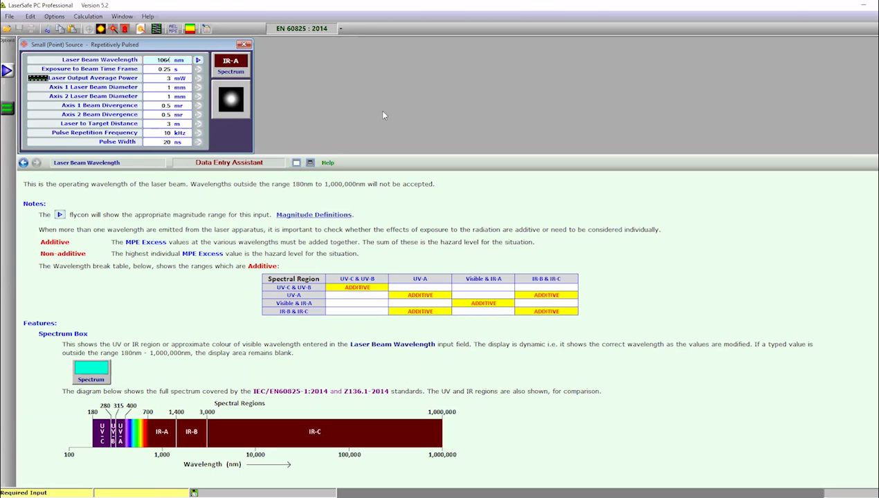
Step: Set the exposure time frame to 30000 s and the laser output average power to 5 kW for repetitively pulsed operation
{"action": "left_click", "coordinate": [158, 69]}
{"action": "double_click", "coordinate": [168, 70]}
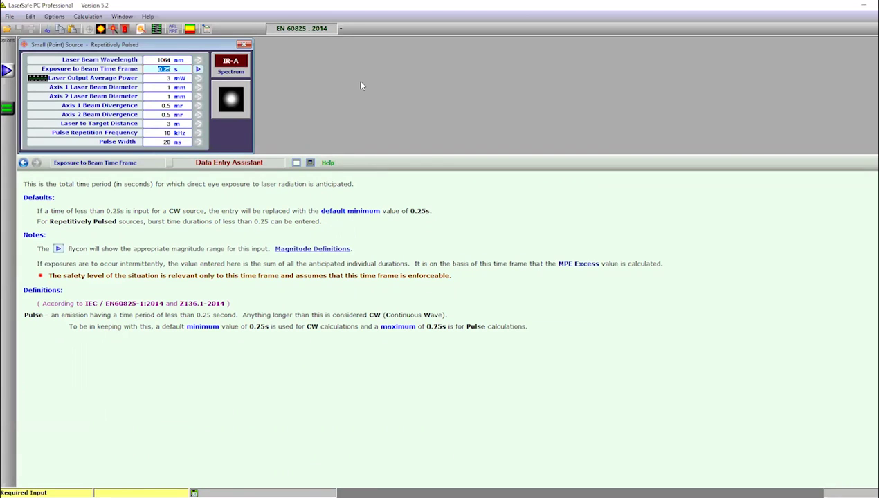
{"action": "type", "text": "30000"}
{"action": "left_click", "coordinate": [168, 78]}
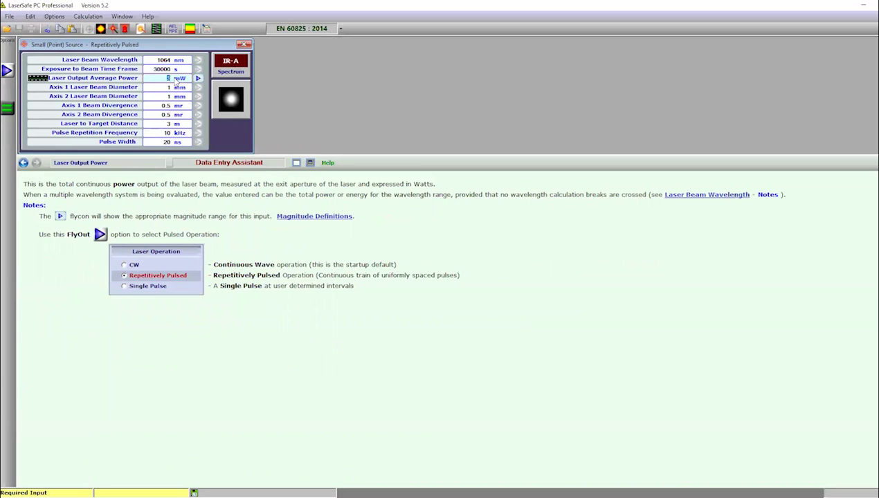
{"action": "type", "text": "5"}
{"action": "left_click", "coordinate": [198, 79]}
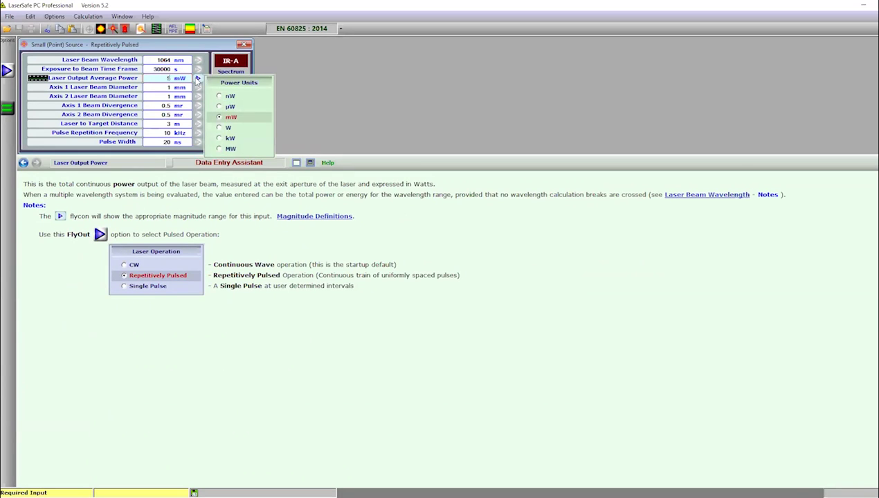
{"action": "left_click", "coordinate": [220, 138]}
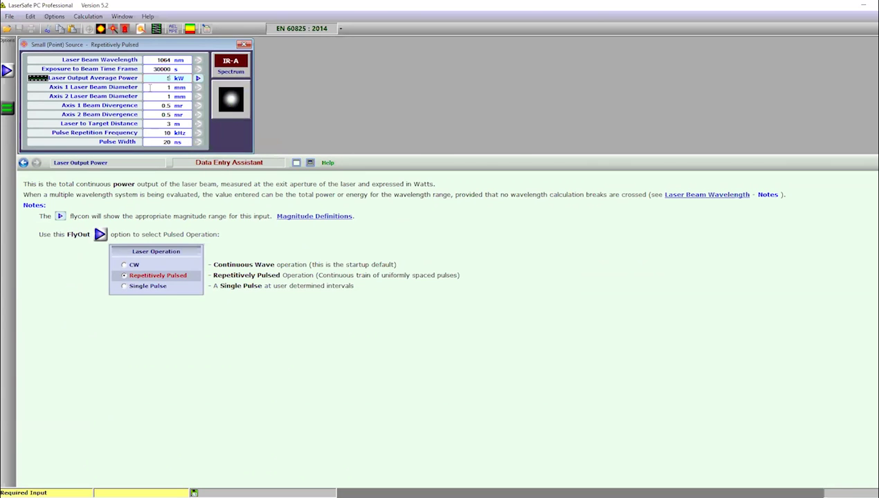
Step: Set the Axis 1 beam diameter to 33 mm and repeat that value for Axis 2
{"action": "left_click", "coordinate": [150, 87]}
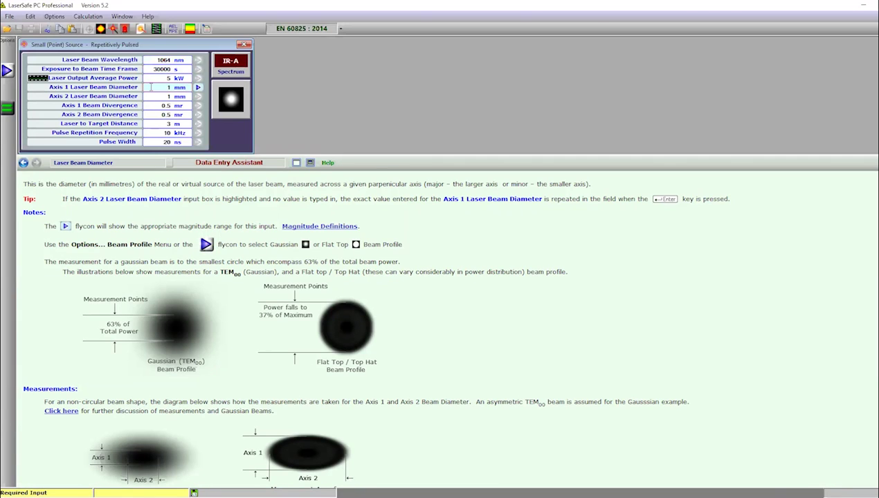
{"action": "key", "text": "BackSpace"}
{"action": "type", "text": "33"}
{"action": "left_click", "coordinate": [159, 96]}
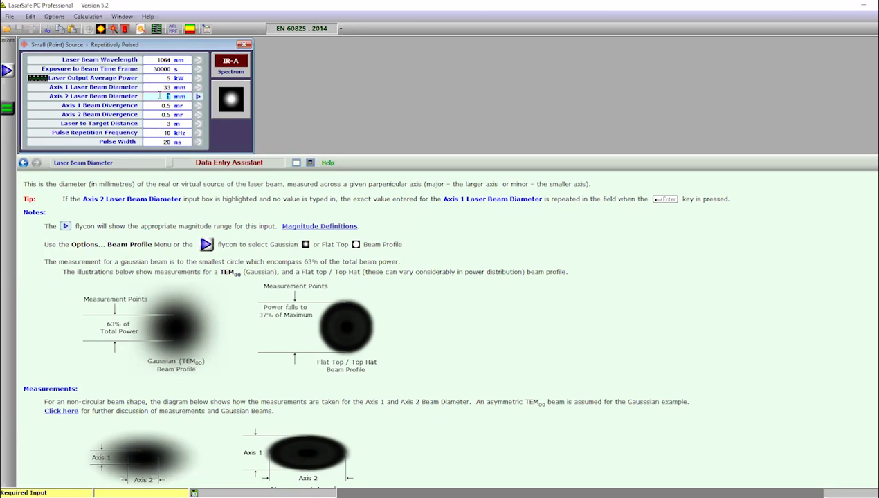
{"action": "key", "text": "Return"}
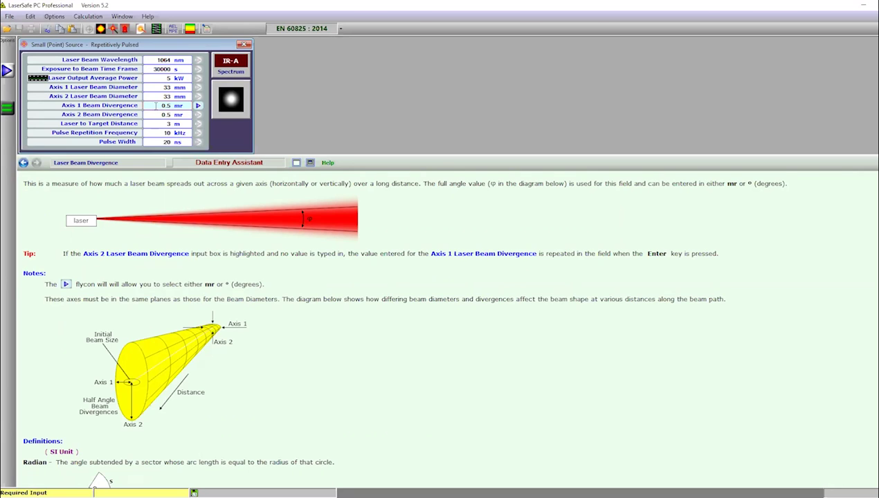
Step: Set both beam divergences to 2 mr and the laser to target distance to 100 m
{"action": "key", "text": "BackSpace"}
{"action": "type", "text": "2"}
{"action": "key", "text": "Return"}
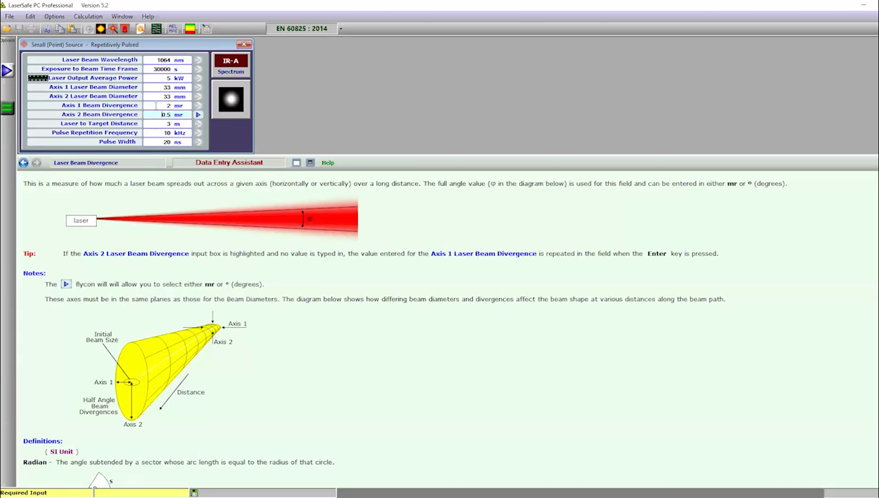
{"action": "key", "text": "Return"}
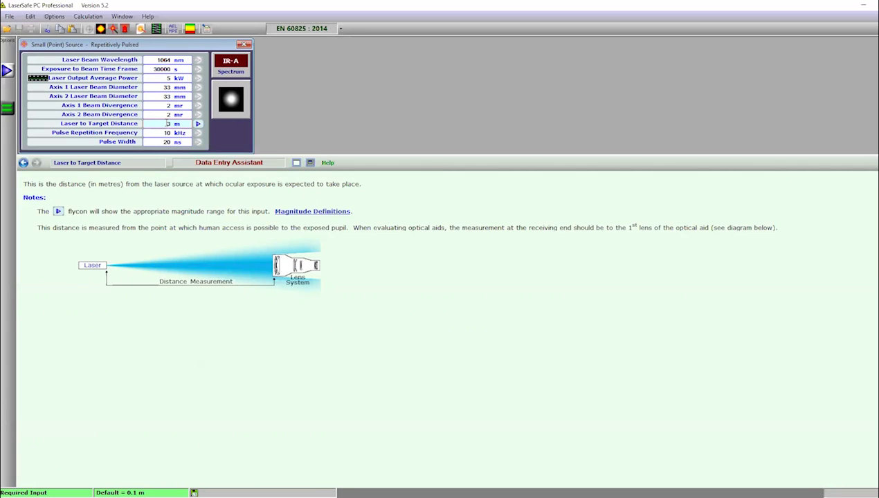
{"action": "type", "text": "00"}
Step: Switch the laser operation to CW and set the exposure time frame to 30000 s
{"action": "mouse_move", "coordinate": [7, 72]}
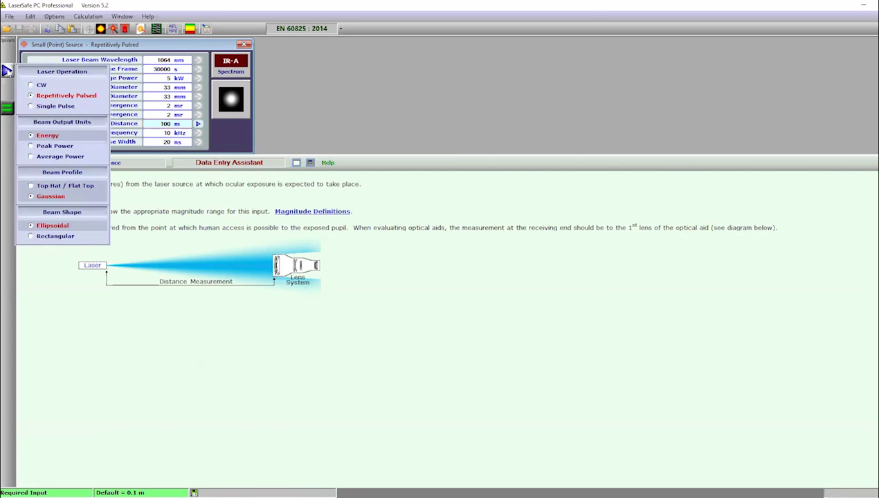
{"action": "left_click", "coordinate": [31, 86]}
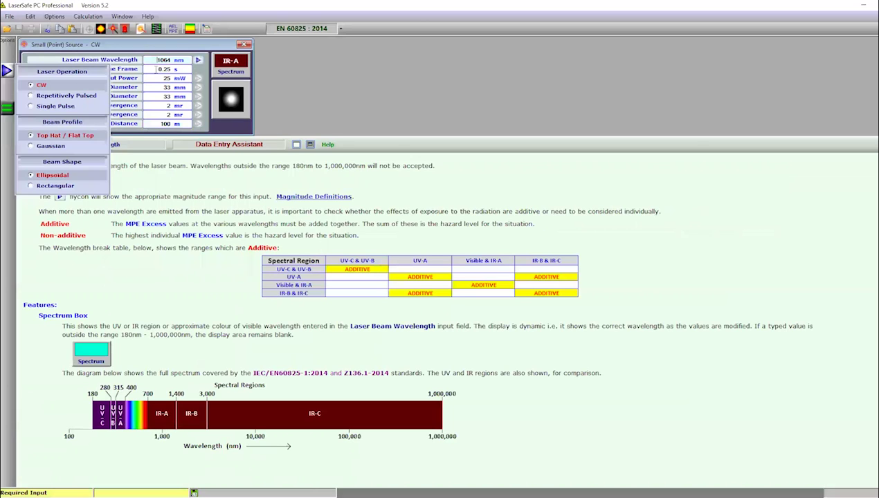
{"action": "left_click", "coordinate": [158, 70]}
{"action": "double_click", "coordinate": [163, 69]}
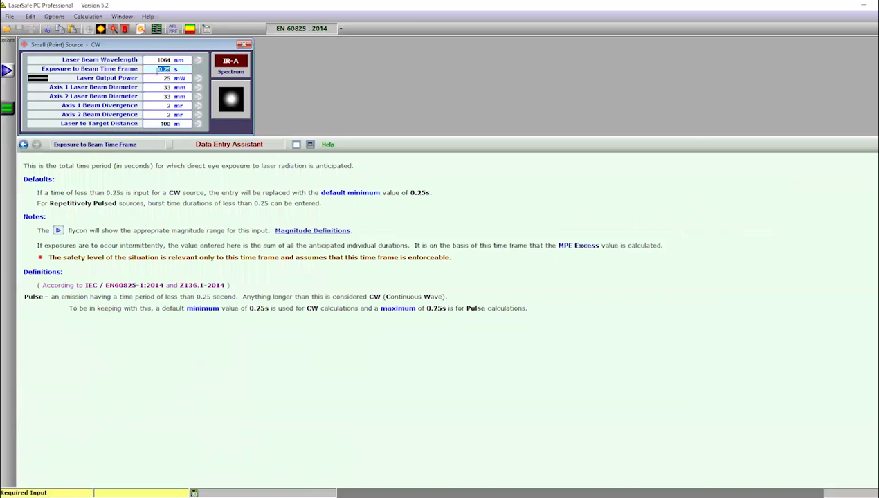
{"action": "left_click", "coordinate": [155, 69]}
{"action": "left_click_drag", "start_coordinate": [156, 69], "coordinate": [177, 70]}
{"action": "type", "text": "30000"}
Step: Set the CW laser output power to 5 kW
{"action": "left_click", "coordinate": [161, 78]}
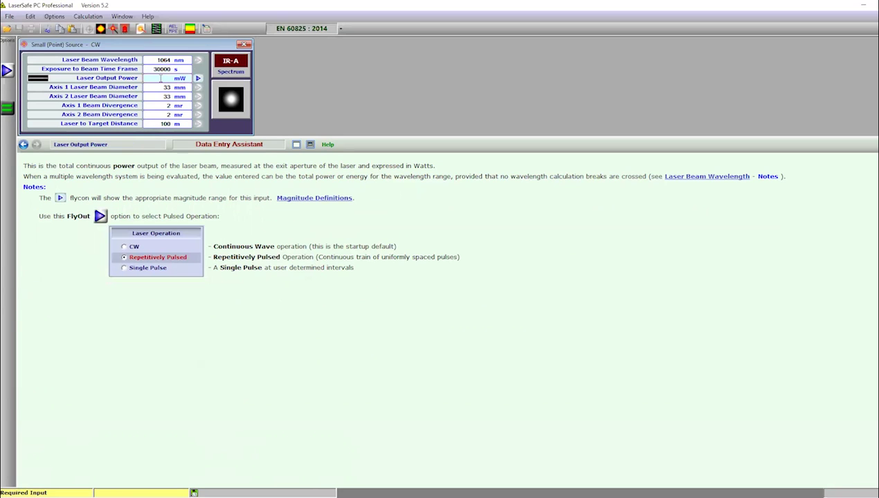
{"action": "type", "text": "5"}
{"action": "left_click", "coordinate": [198, 78]}
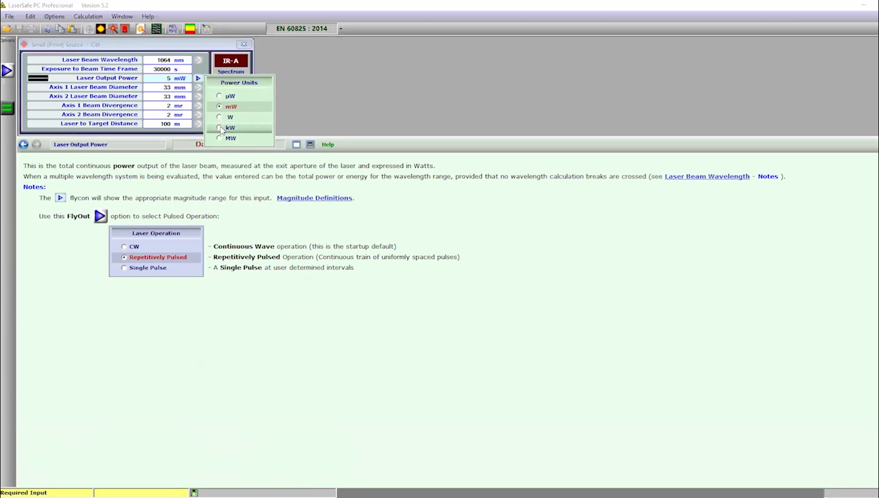
{"action": "left_click", "coordinate": [220, 128]}
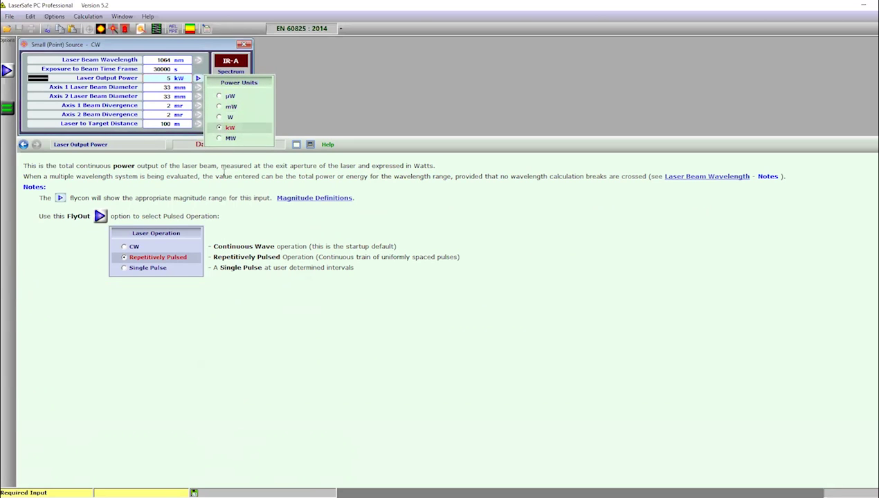
Step: Calculate the hazard result and place its calculation details window beside the small source inputs
{"action": "left_click", "coordinate": [7, 108]}
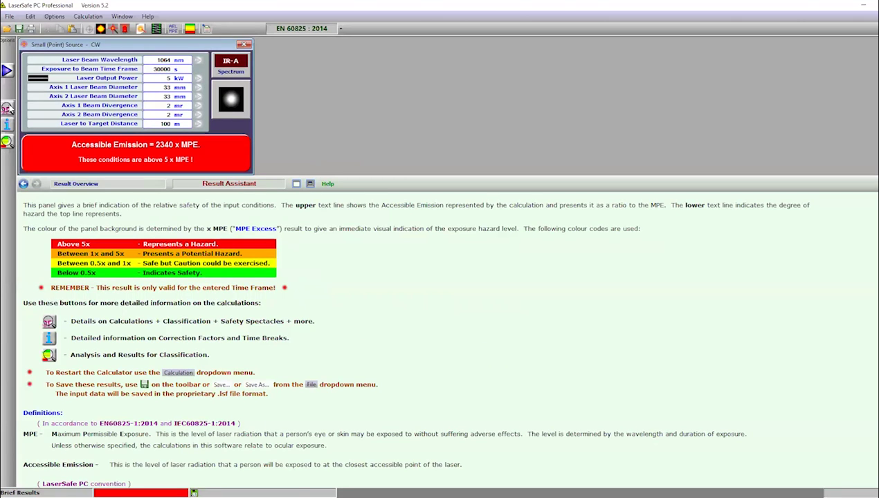
{"action": "left_click", "coordinate": [8, 109]}
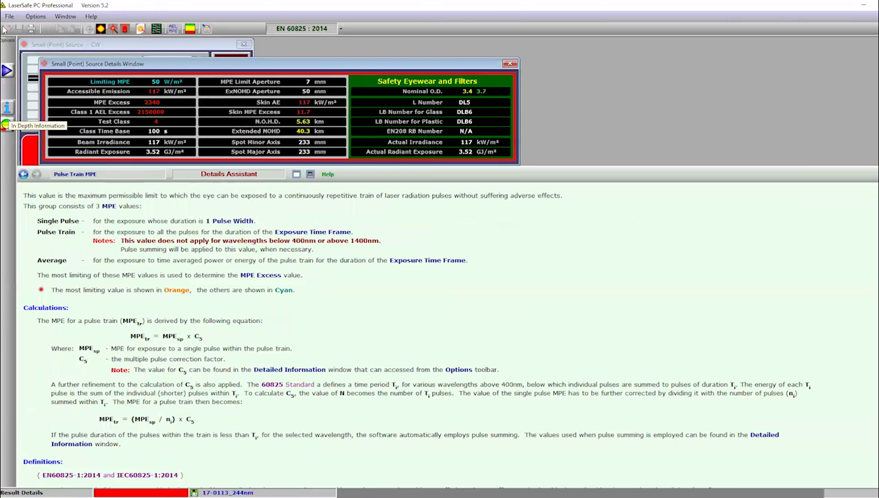
{"action": "left_click_drag", "start_coordinate": [172, 68], "coordinate": [401, 76]}
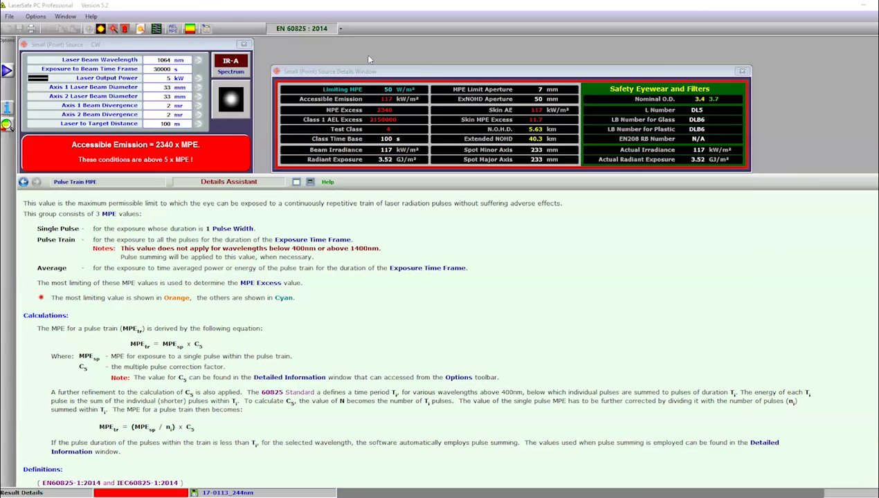
Step: Change the exposure to beam time frame to 10 s
{"action": "left_click", "coordinate": [144, 43]}
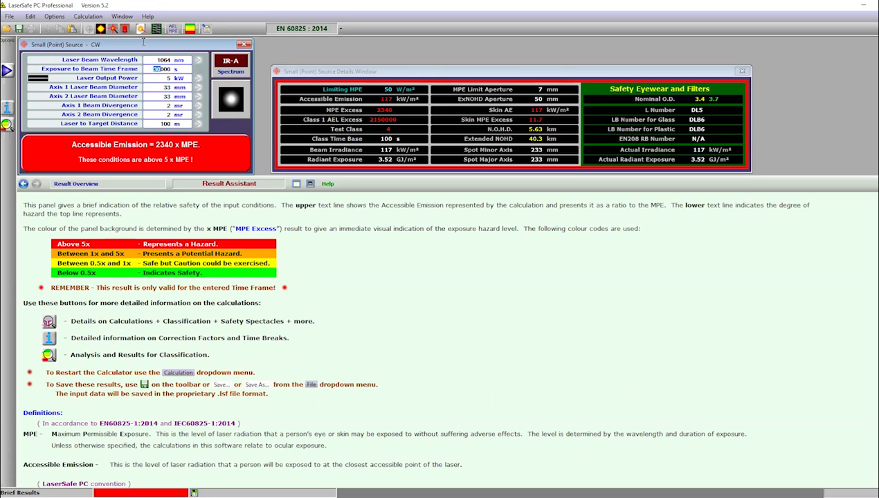
{"action": "left_click", "coordinate": [161, 70]}
{"action": "key", "text": "BackSpace"}
{"action": "key", "text": "BackSpace"}
{"action": "key", "text": "Delete"}
{"action": "key", "text": "Delete"}
{"action": "key", "text": "Delete"}
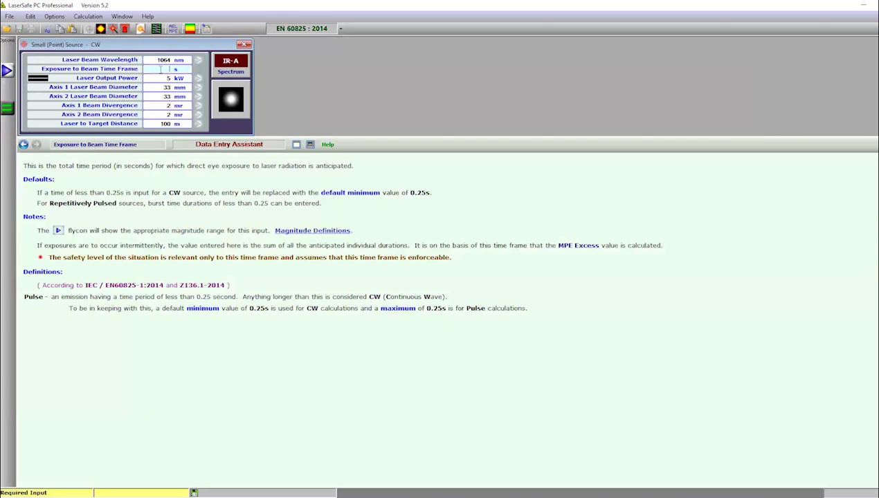
{"action": "type", "text": "10"}
Step: Recalculate the result, place its details window beside the inputs and collapse the Details Assistant
{"action": "left_click", "coordinate": [7, 108]}
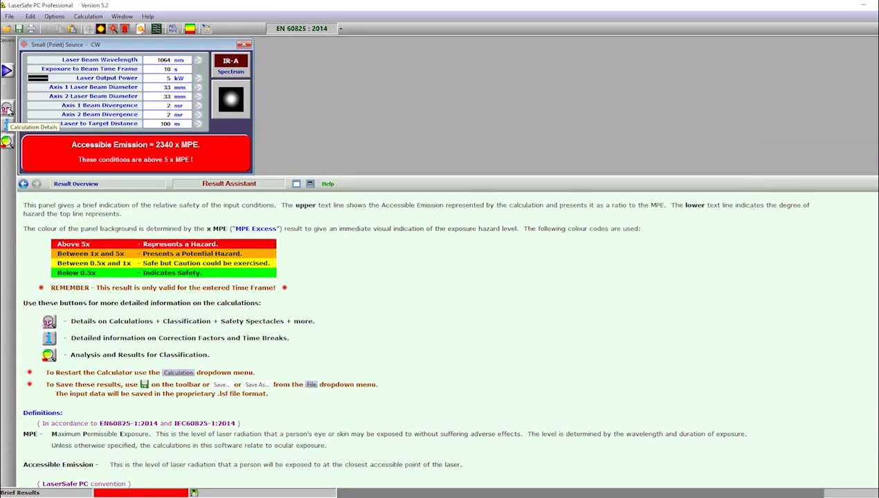
{"action": "left_click", "coordinate": [7, 109]}
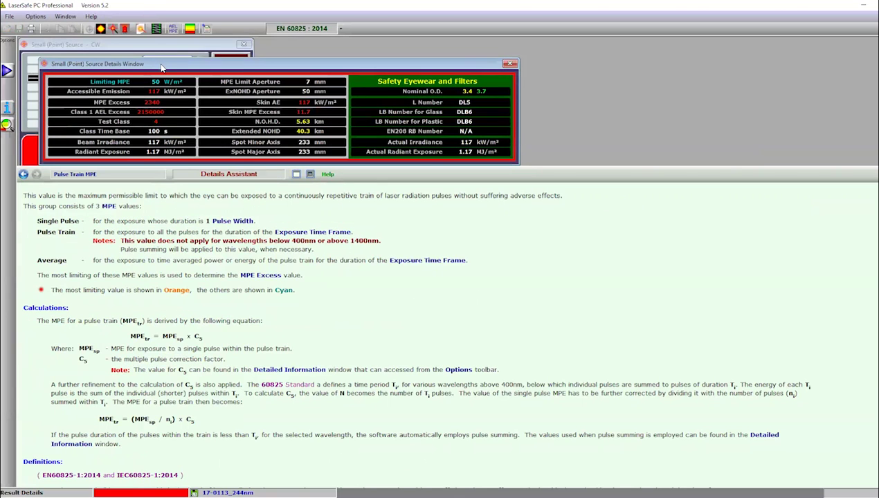
{"action": "left_click_drag", "start_coordinate": [162, 67], "coordinate": [395, 55]}
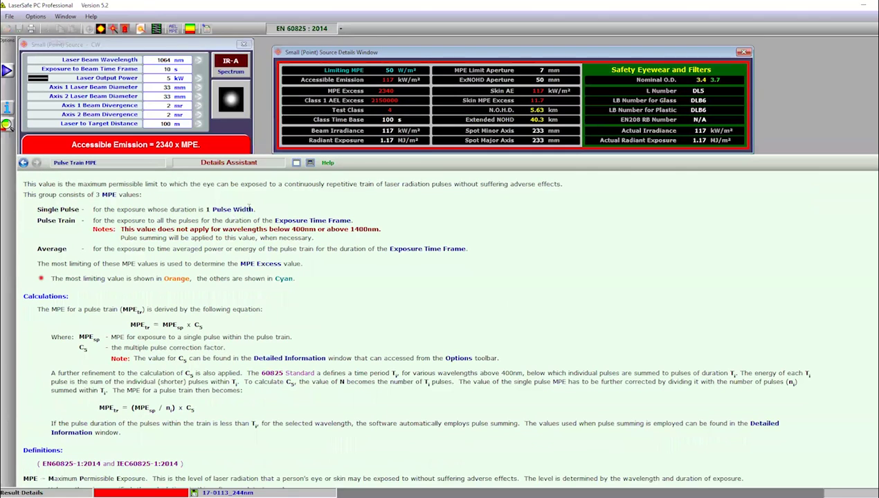
{"action": "left_click", "coordinate": [310, 163]}
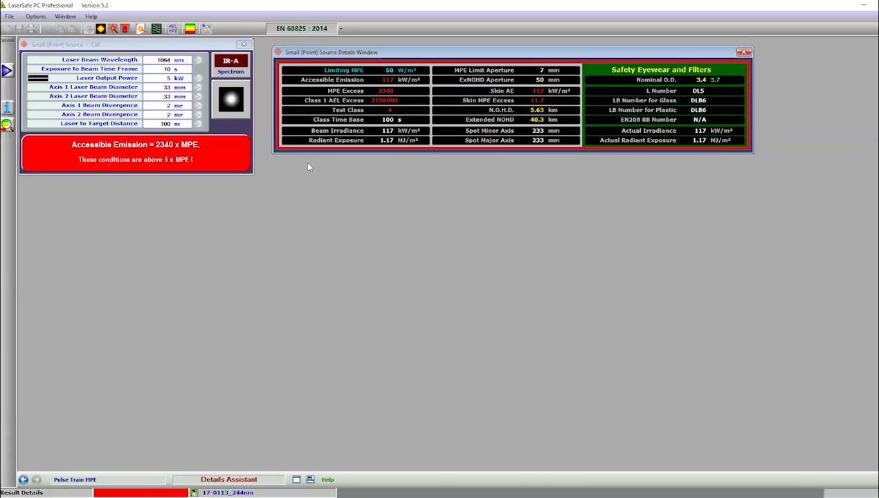
Step: Recalculate with a laser to target distance of 1 m and show the calculation details and detailed information windows
{"action": "left_click", "coordinate": [173, 124]}
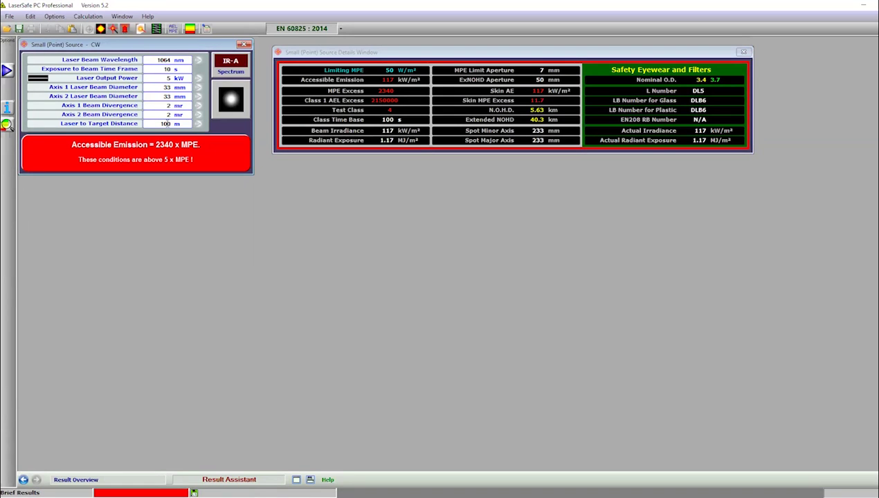
{"action": "left_click", "coordinate": [166, 124]}
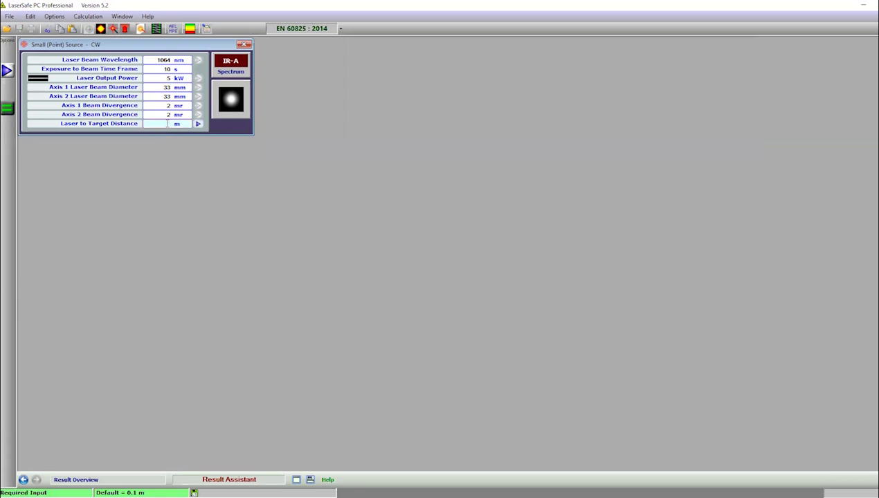
{"action": "type", "text": "1"}
{"action": "left_click", "coordinate": [8, 109]}
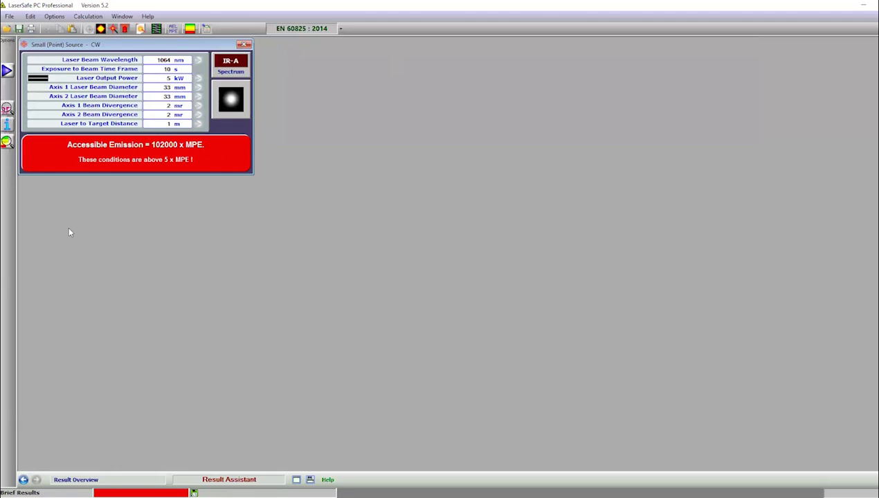
{"action": "left_click", "coordinate": [7, 124]}
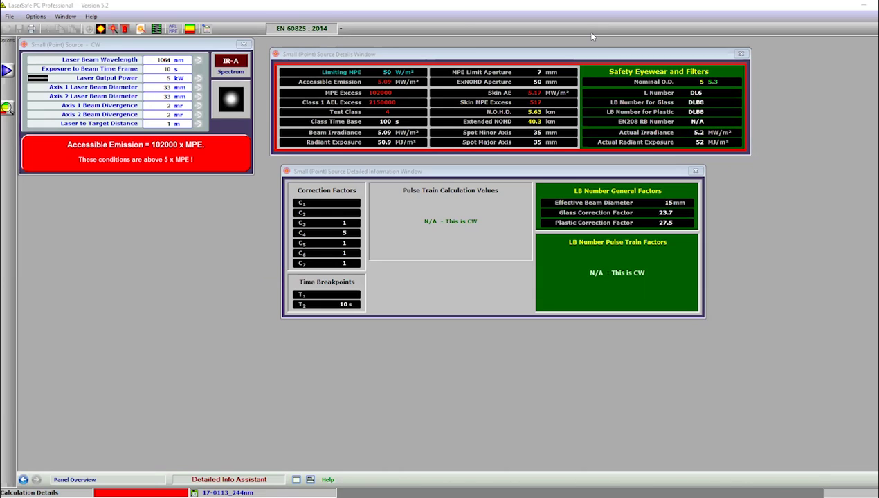
Step: Open a CW diffused reflection source below the small source inputs, with a 1064 nm wavelength and 10 s exposure to beam time frame
{"action": "left_click", "coordinate": [139, 28]}
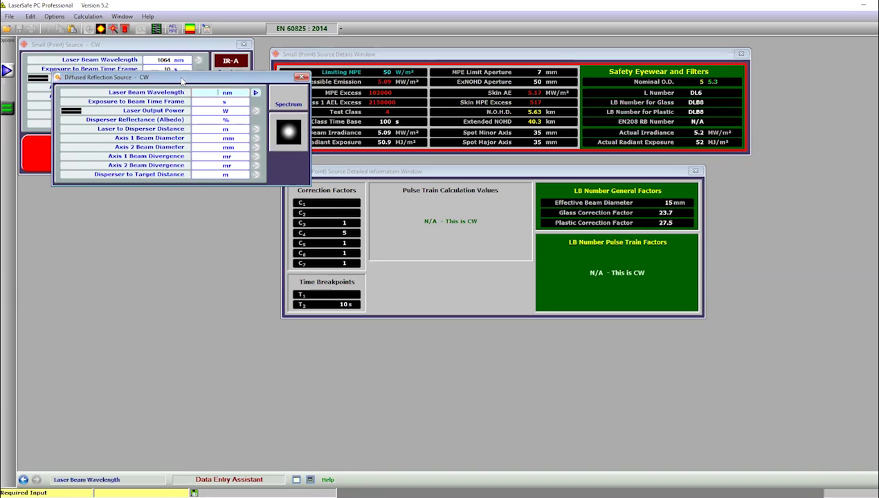
{"action": "left_click_drag", "start_coordinate": [180, 77], "coordinate": [153, 193]}
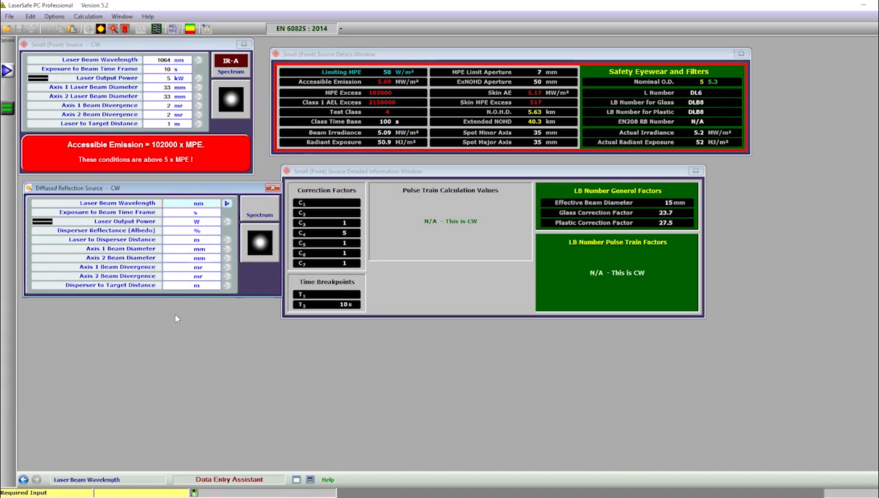
{"action": "type", "text": "1064"}
{"action": "key", "text": "Return"}
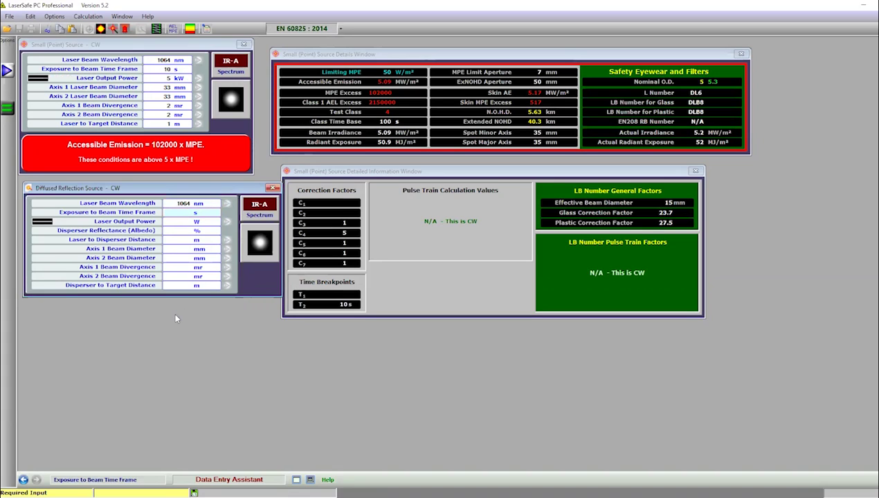
{"action": "type", "text": "10"}
{"action": "key", "text": "Return"}
Step: Set the diffused reflection source's laser output power to 5 kW and the disperser reflectance to 100 %
{"action": "type", "text": "5"}
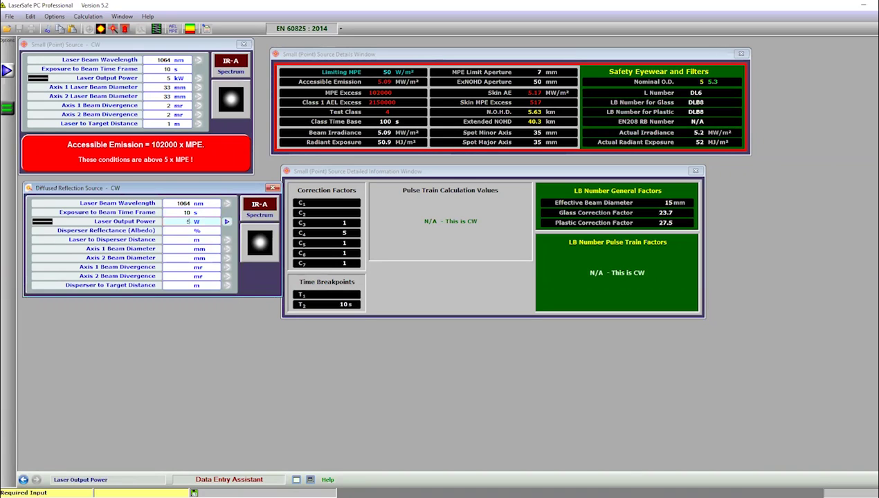
{"action": "left_click", "coordinate": [227, 222]}
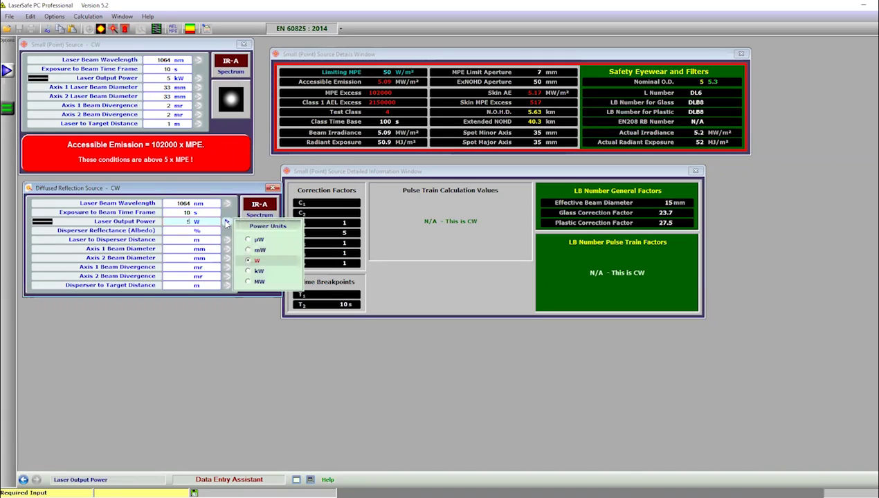
{"action": "left_click", "coordinate": [248, 271]}
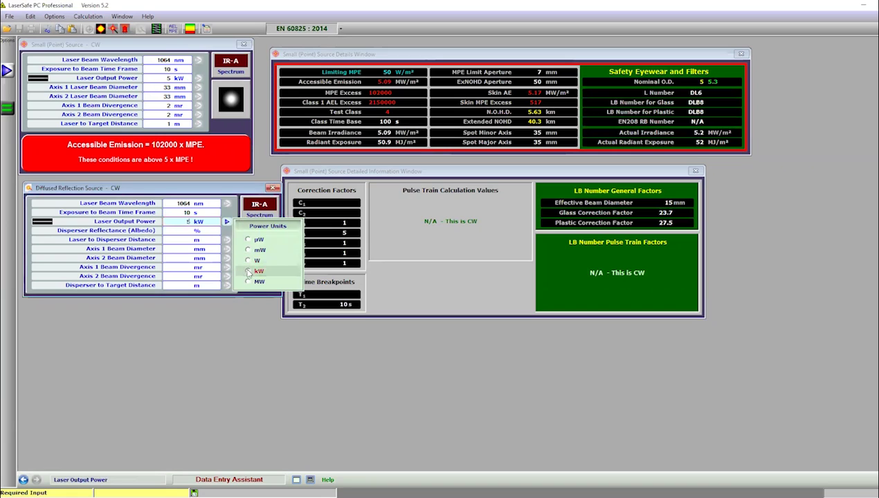
{"action": "key", "text": "Return"}
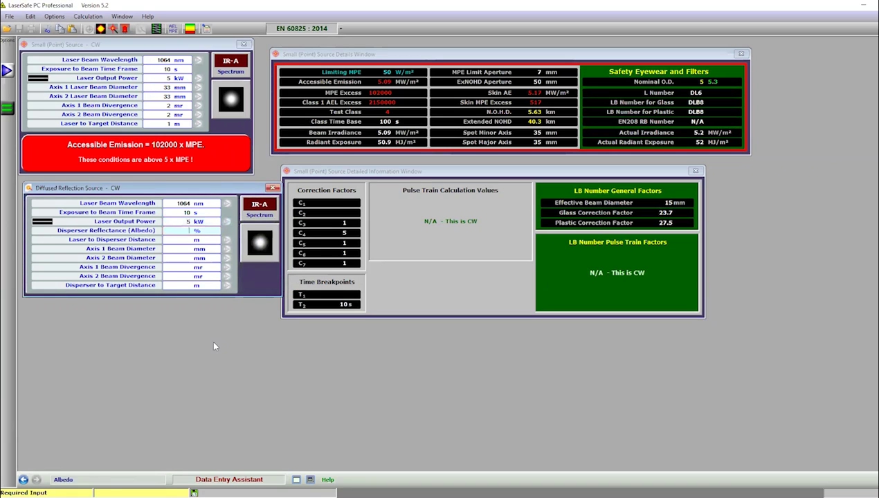
{"action": "type", "text": "100"}
{"action": "key", "text": "Return"}
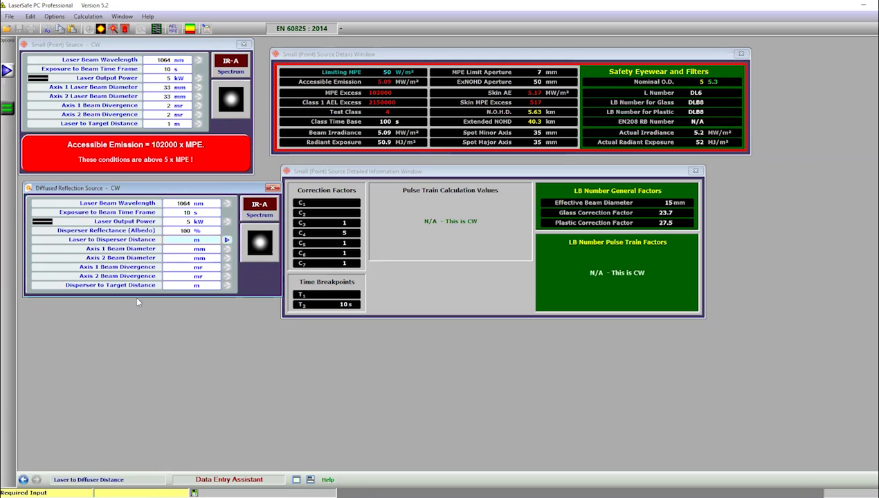
Step: Expand the Data Entry Assistant and set the laser to disperser distance to 1 m
{"action": "left_click", "coordinate": [310, 480]}
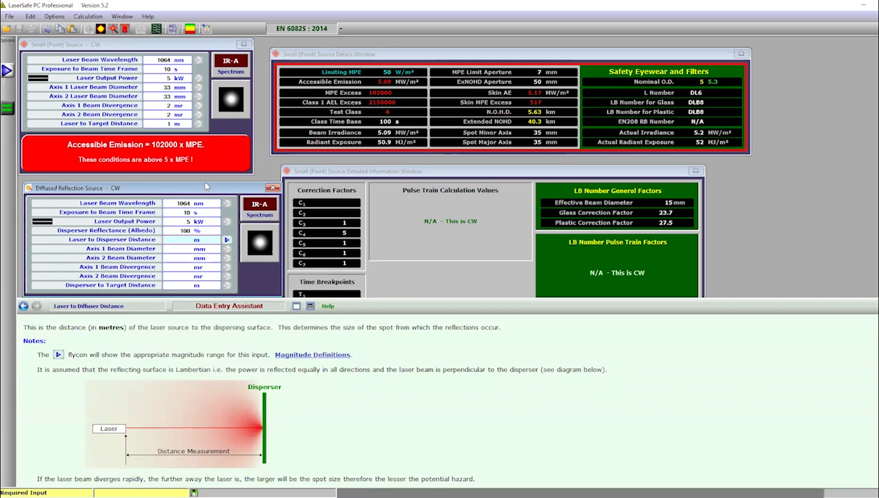
{"action": "type", "text": "1"}
{"action": "key", "text": "Return"}
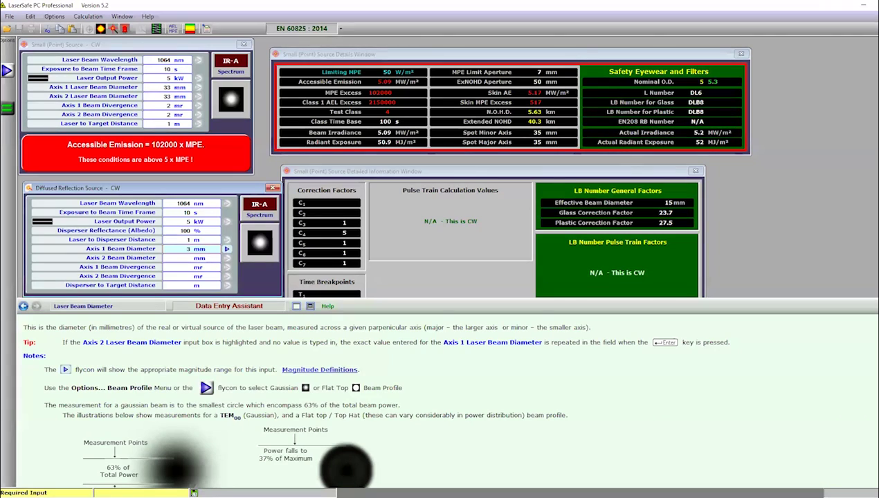
Step: Set the diffused reflection source's beam diameter to 33 mm on both axes
{"action": "type", "text": "3"}
{"action": "key", "text": "BackSpace"}
{"action": "type", "text": "3"}
{"action": "key", "text": "Return"}
{"action": "key", "text": "Return"}
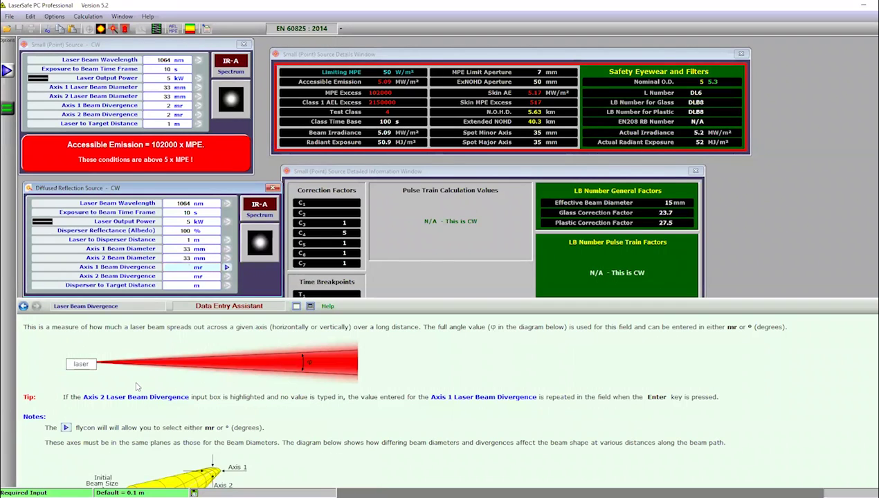
Step: Set the diffused reflection source's beam divergence to 2 mr on both axes
{"action": "type", "text": "2"}
{"action": "key", "text": "Return"}
{"action": "key", "text": "Return"}
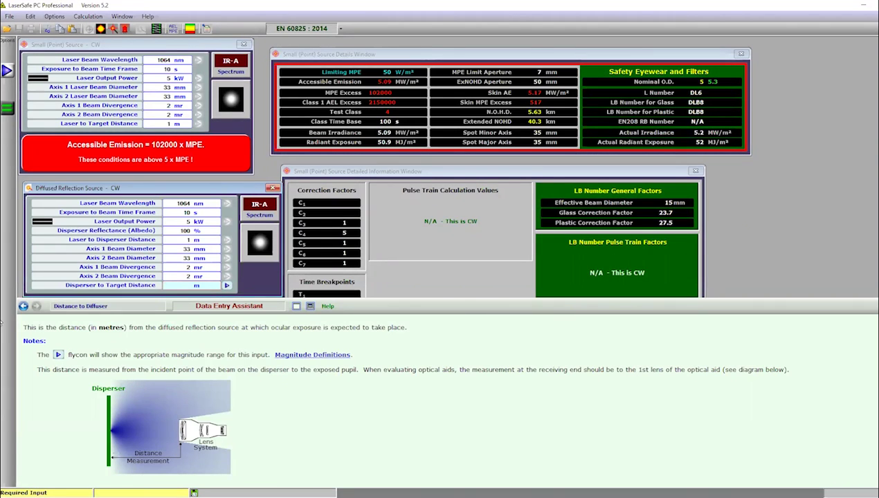
{"action": "key", "text": "Return"}
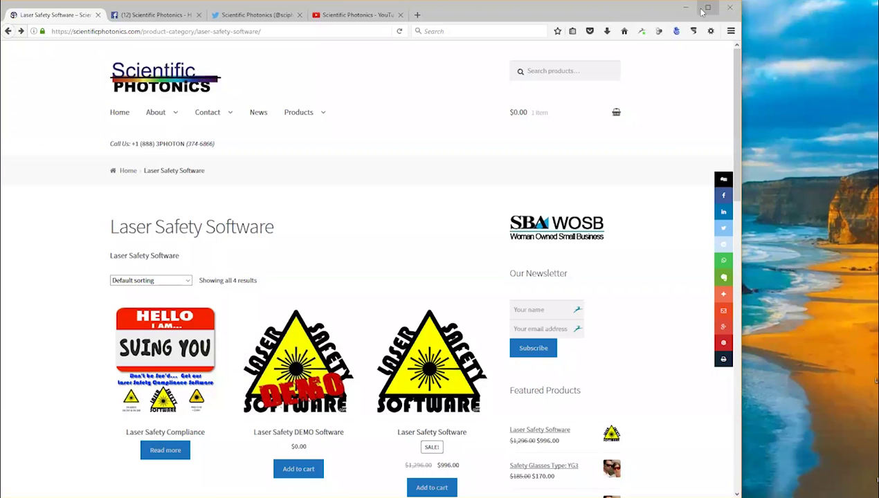
Step: Maximize the browser and look through the Laser Safety Software product page, from the compliance and demo offers to the webinar
{"action": "left_click", "coordinate": [706, 7]}
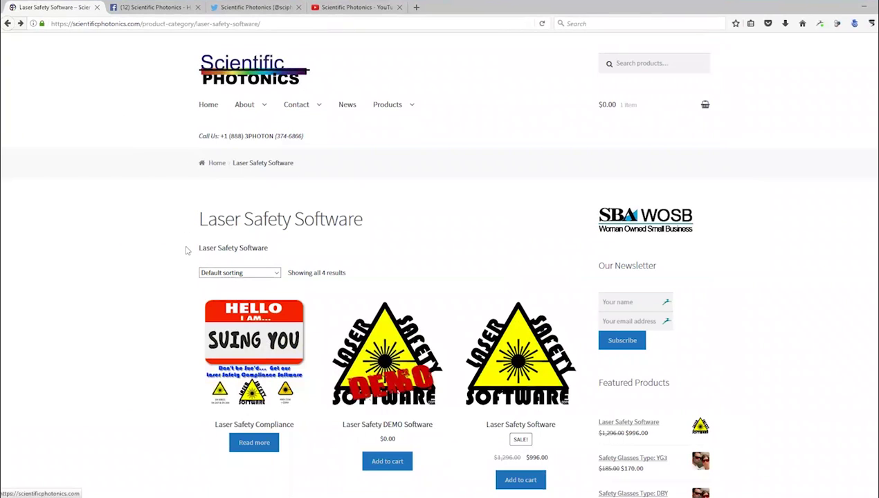
{"action": "scroll", "coordinate": [150, 304], "scroll_direction": "down", "scroll_amount": 2}
{"action": "scroll", "coordinate": [149, 304], "scroll_direction": "down", "scroll_amount": 3}
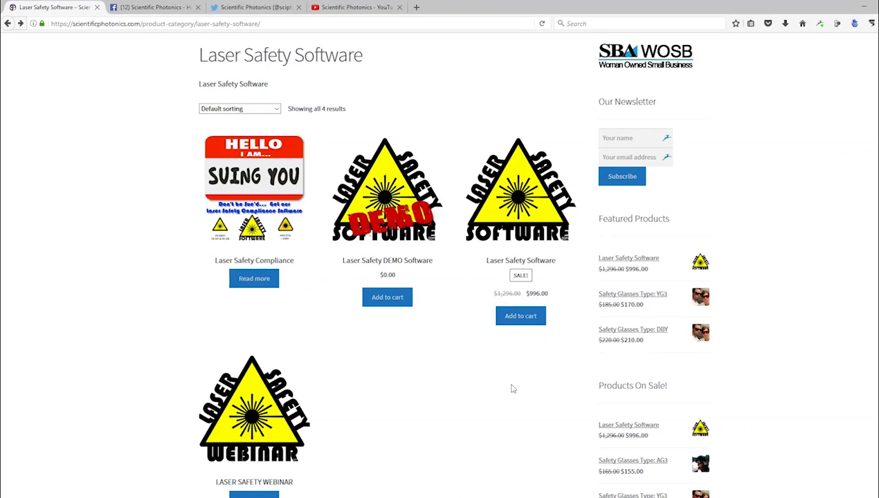
{"action": "scroll", "coordinate": [512, 389], "scroll_direction": "down", "scroll_amount": 3}
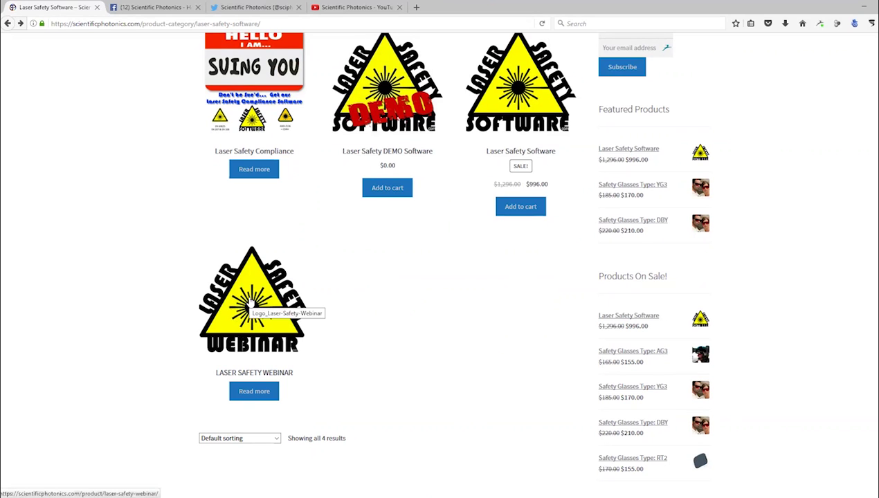
{"action": "scroll", "coordinate": [250, 304], "scroll_direction": "up", "scroll_amount": 4}
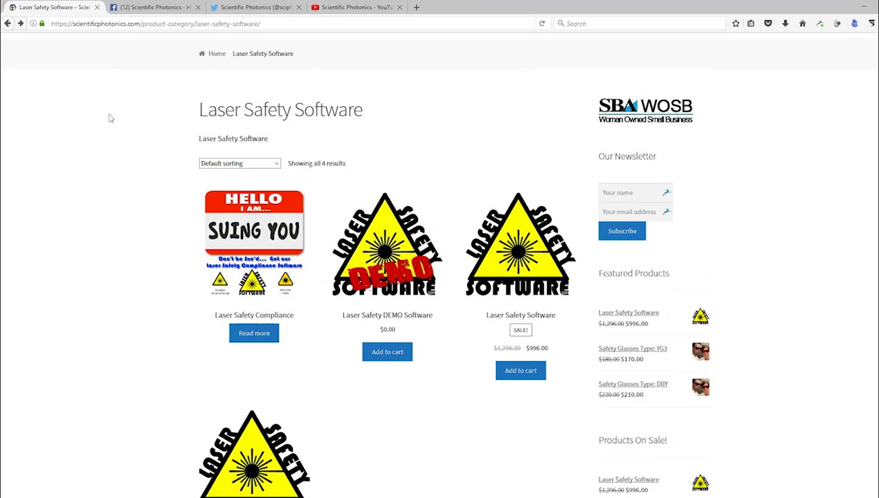
{"action": "scroll", "coordinate": [108, 118], "scroll_direction": "down", "scroll_amount": 2}
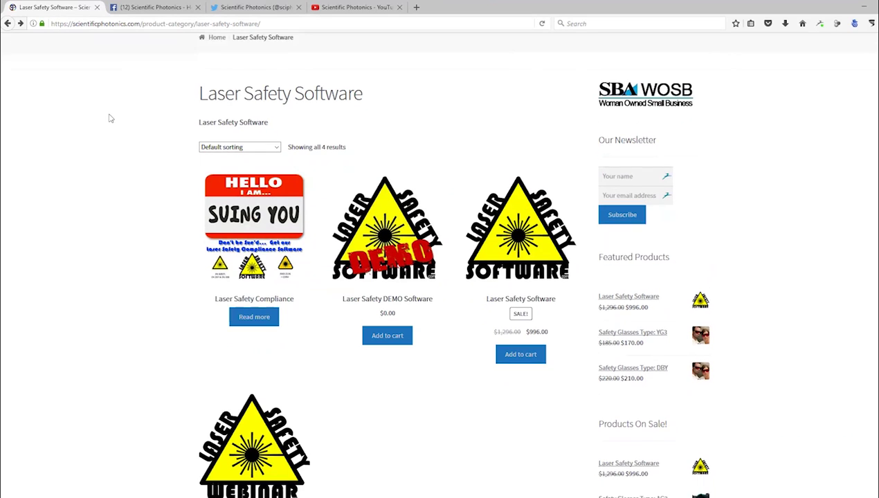